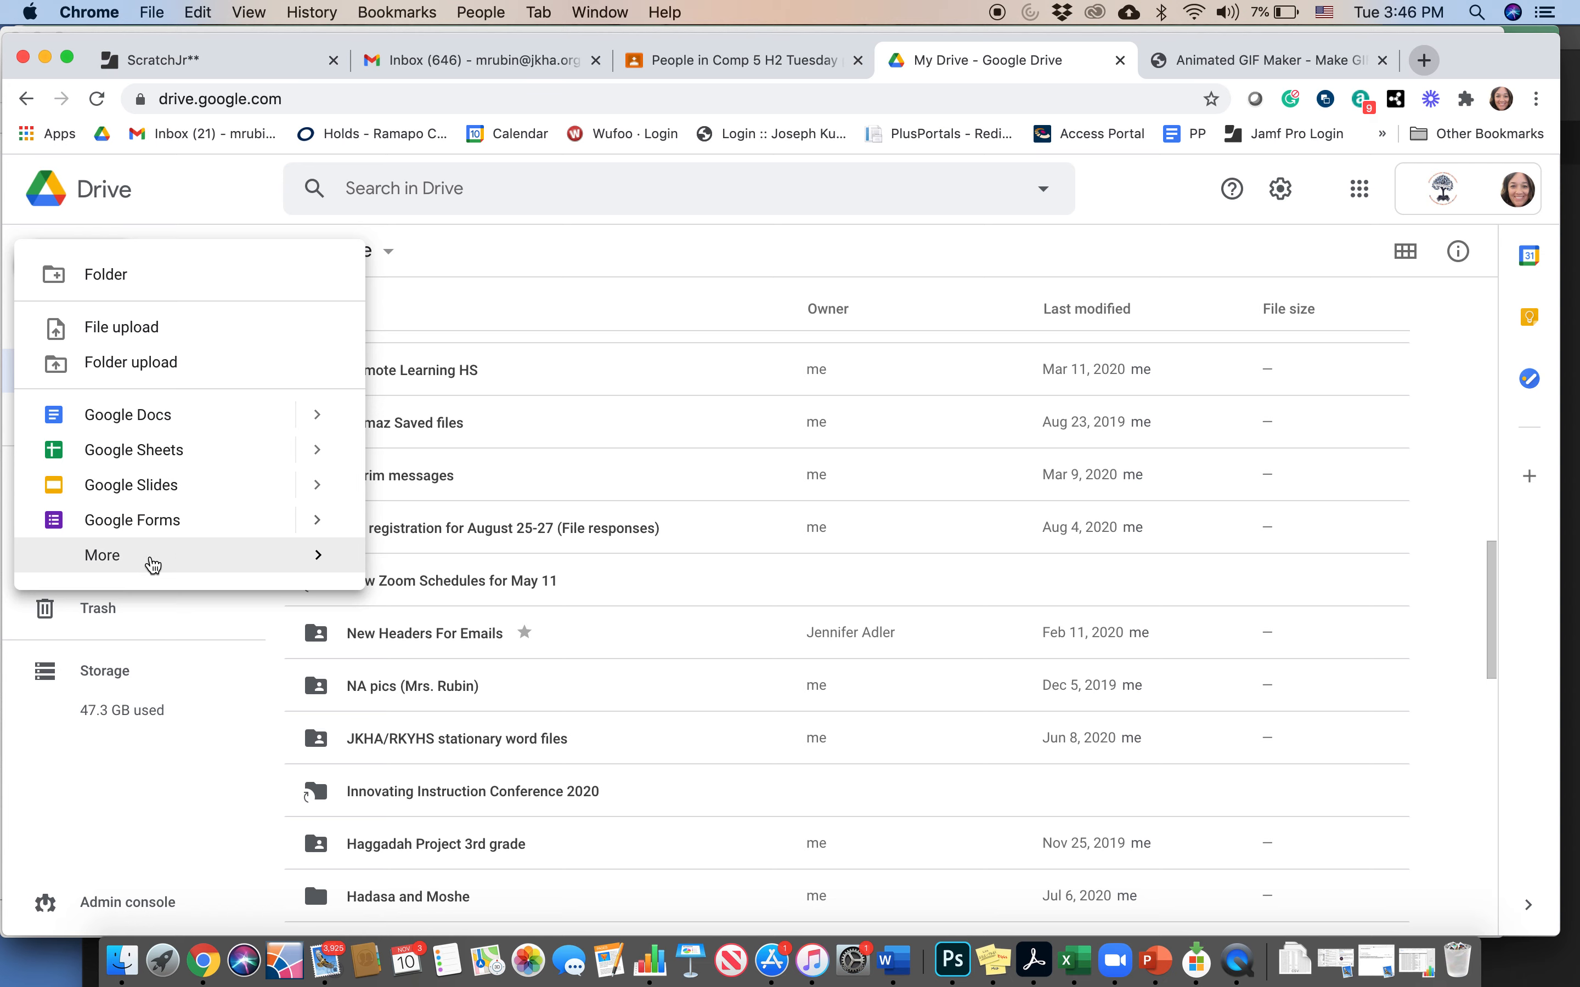
# - Create a new Google Drawings file and name it H1
pyautogui.click(450, 582)
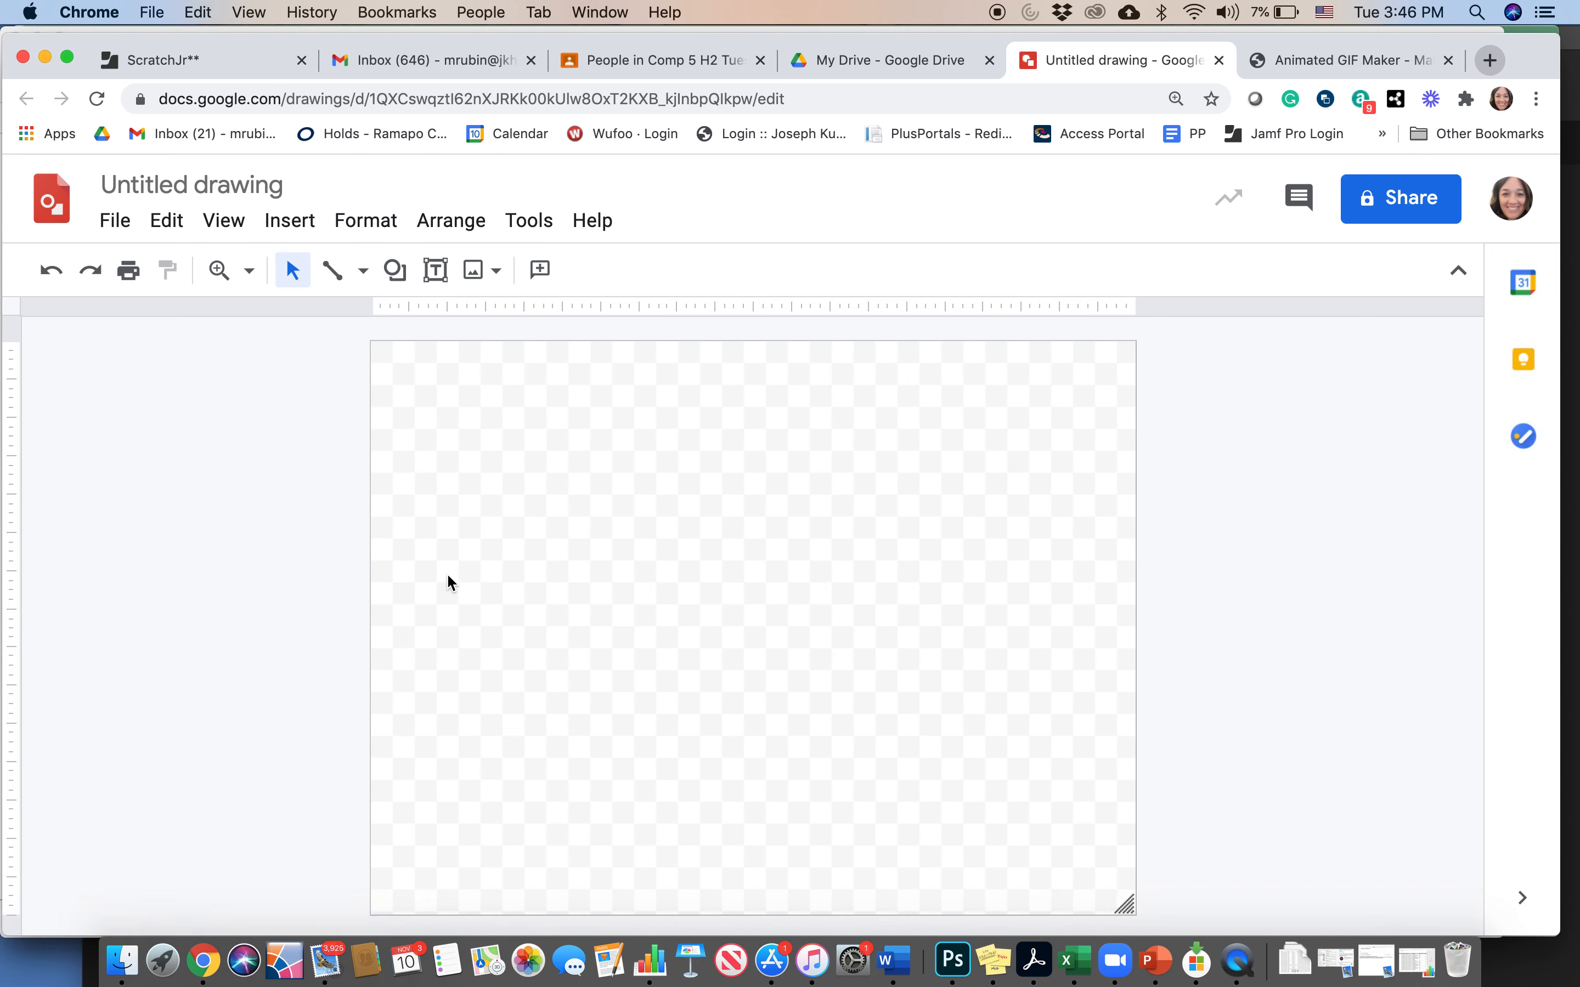
pyautogui.click(272, 188)
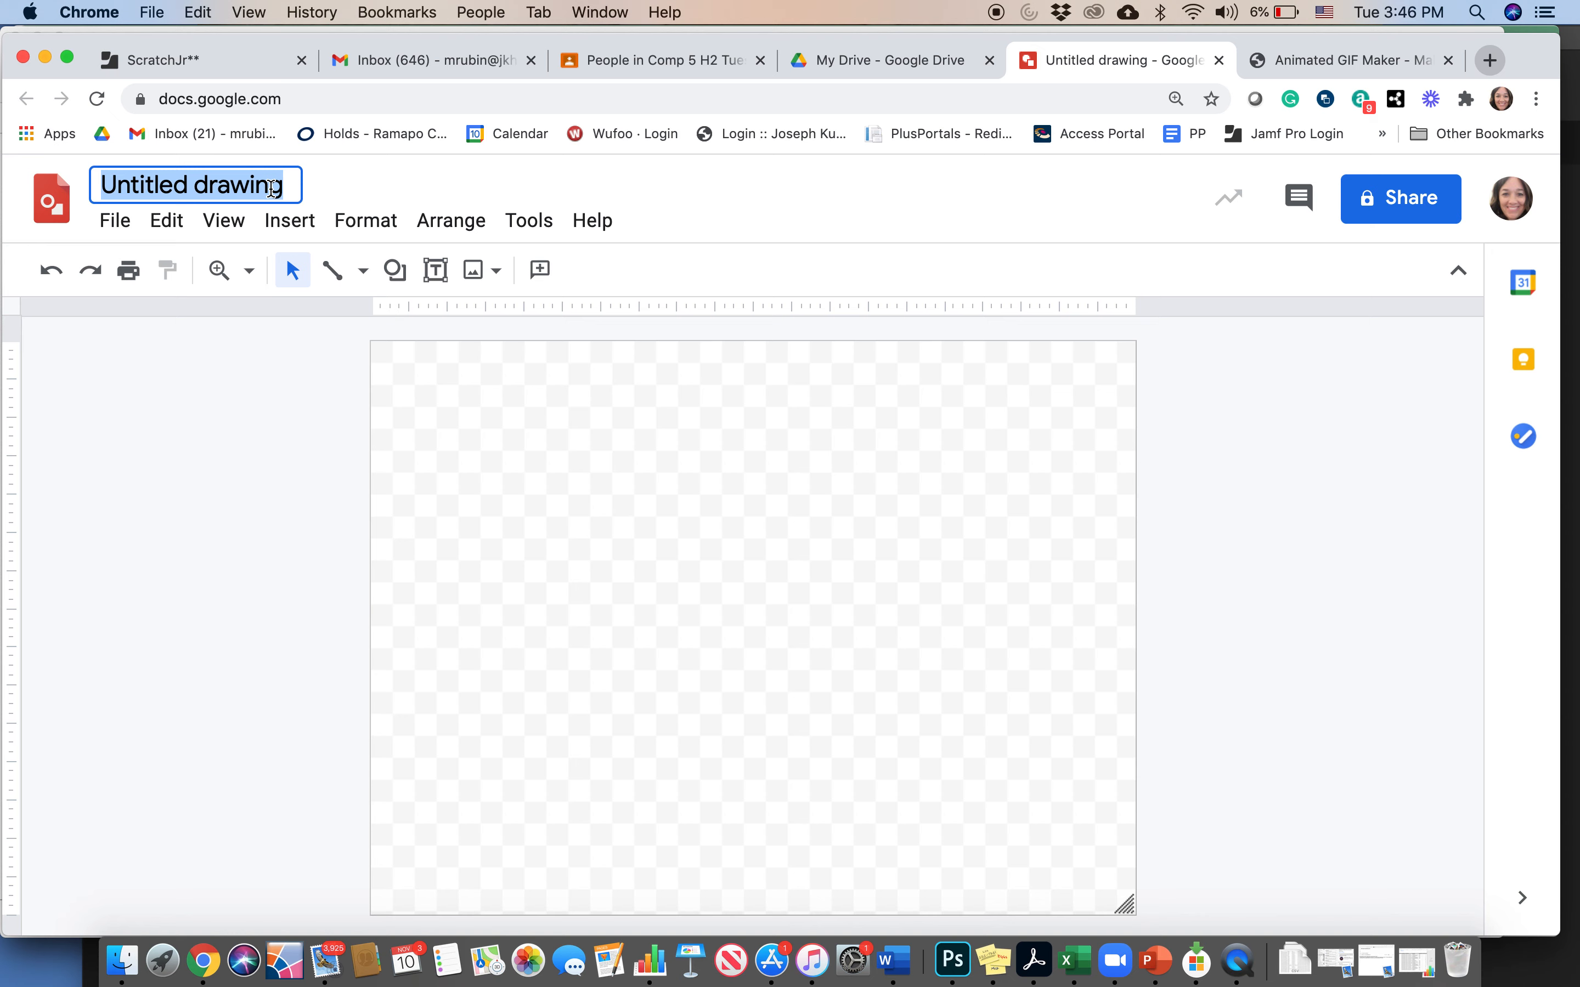
pyautogui.write('H1')
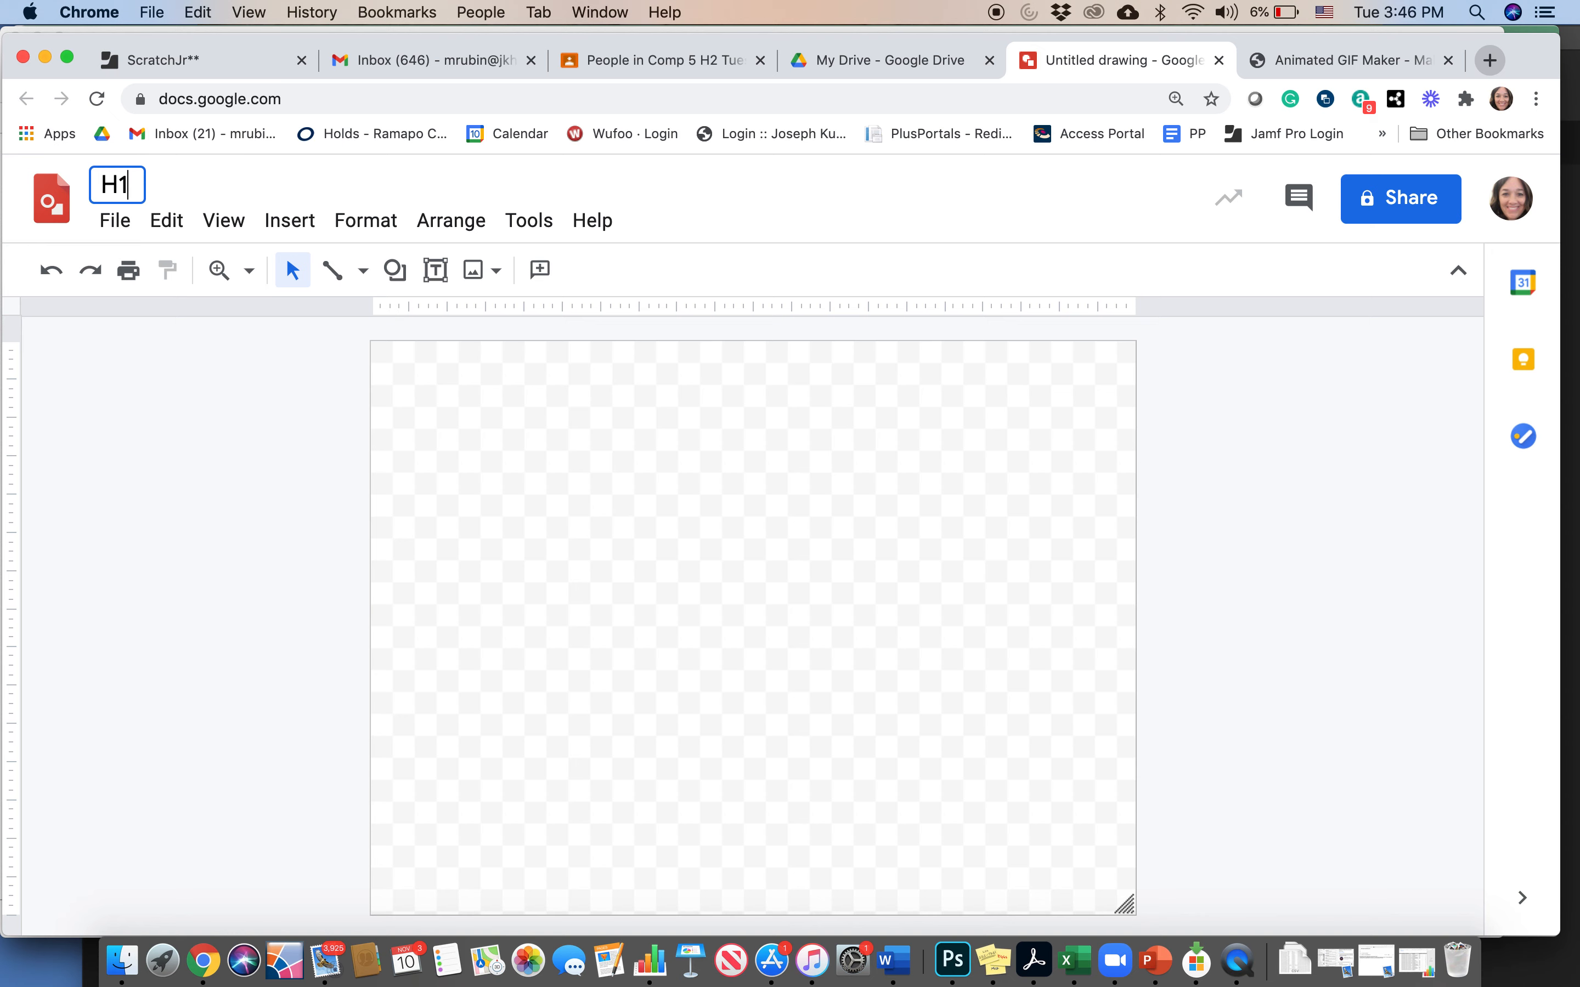
# - Draw a large circle and position it near the middle of the canvas
pyautogui.click(389, 274)
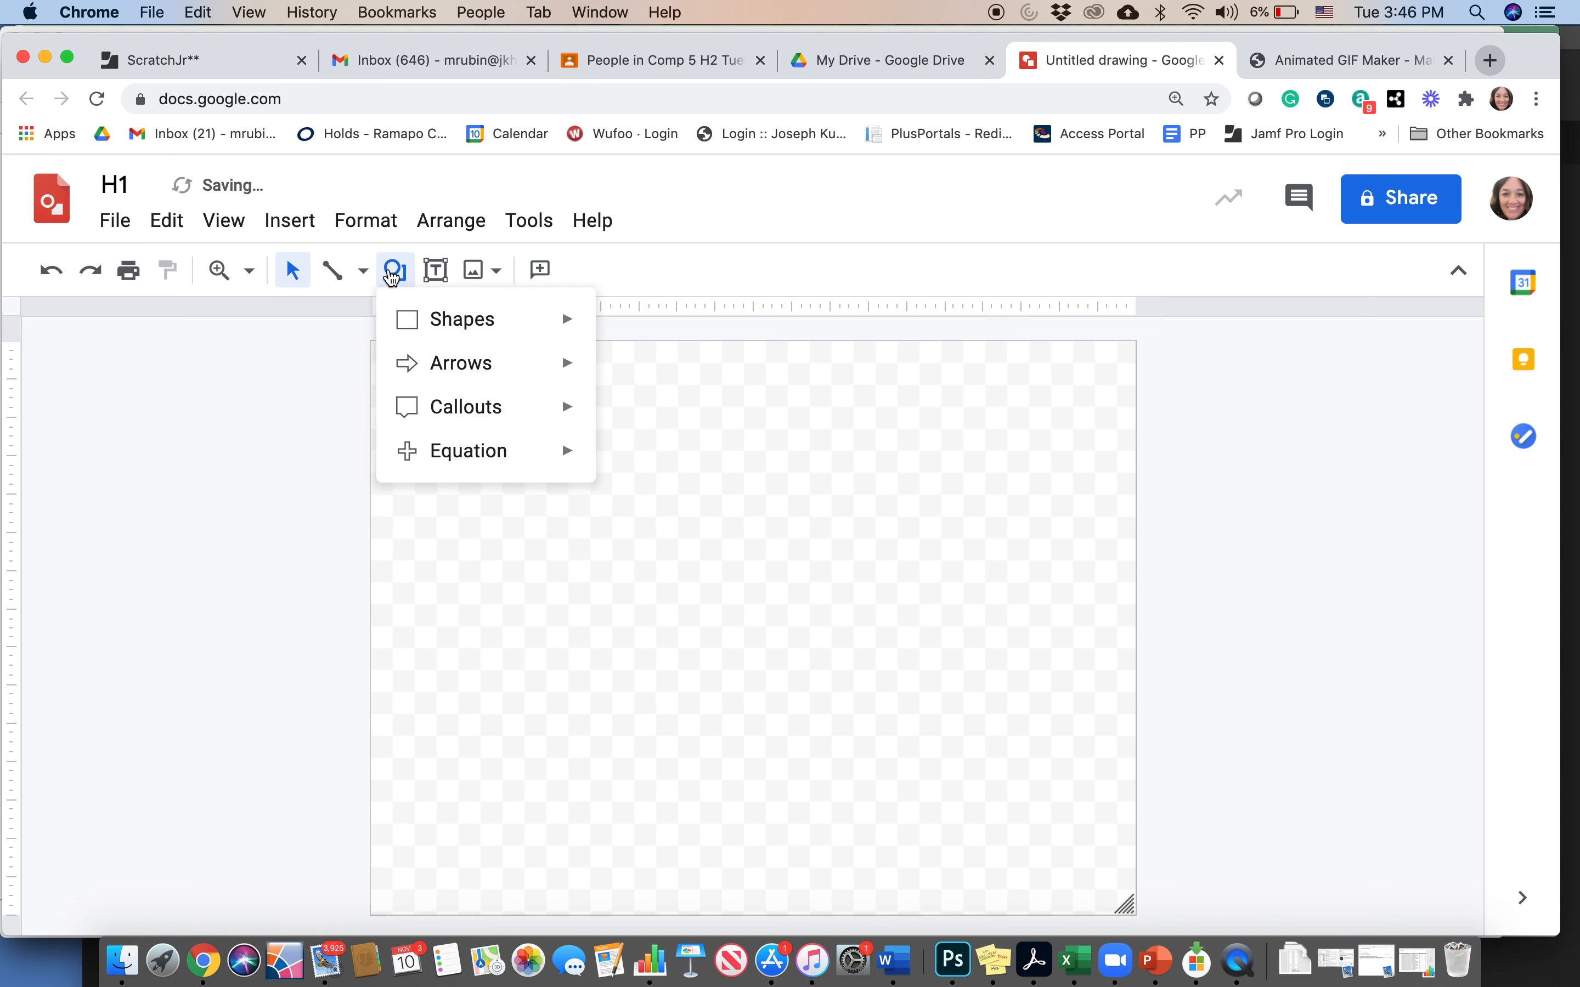
pyautogui.moveTo(420, 322)
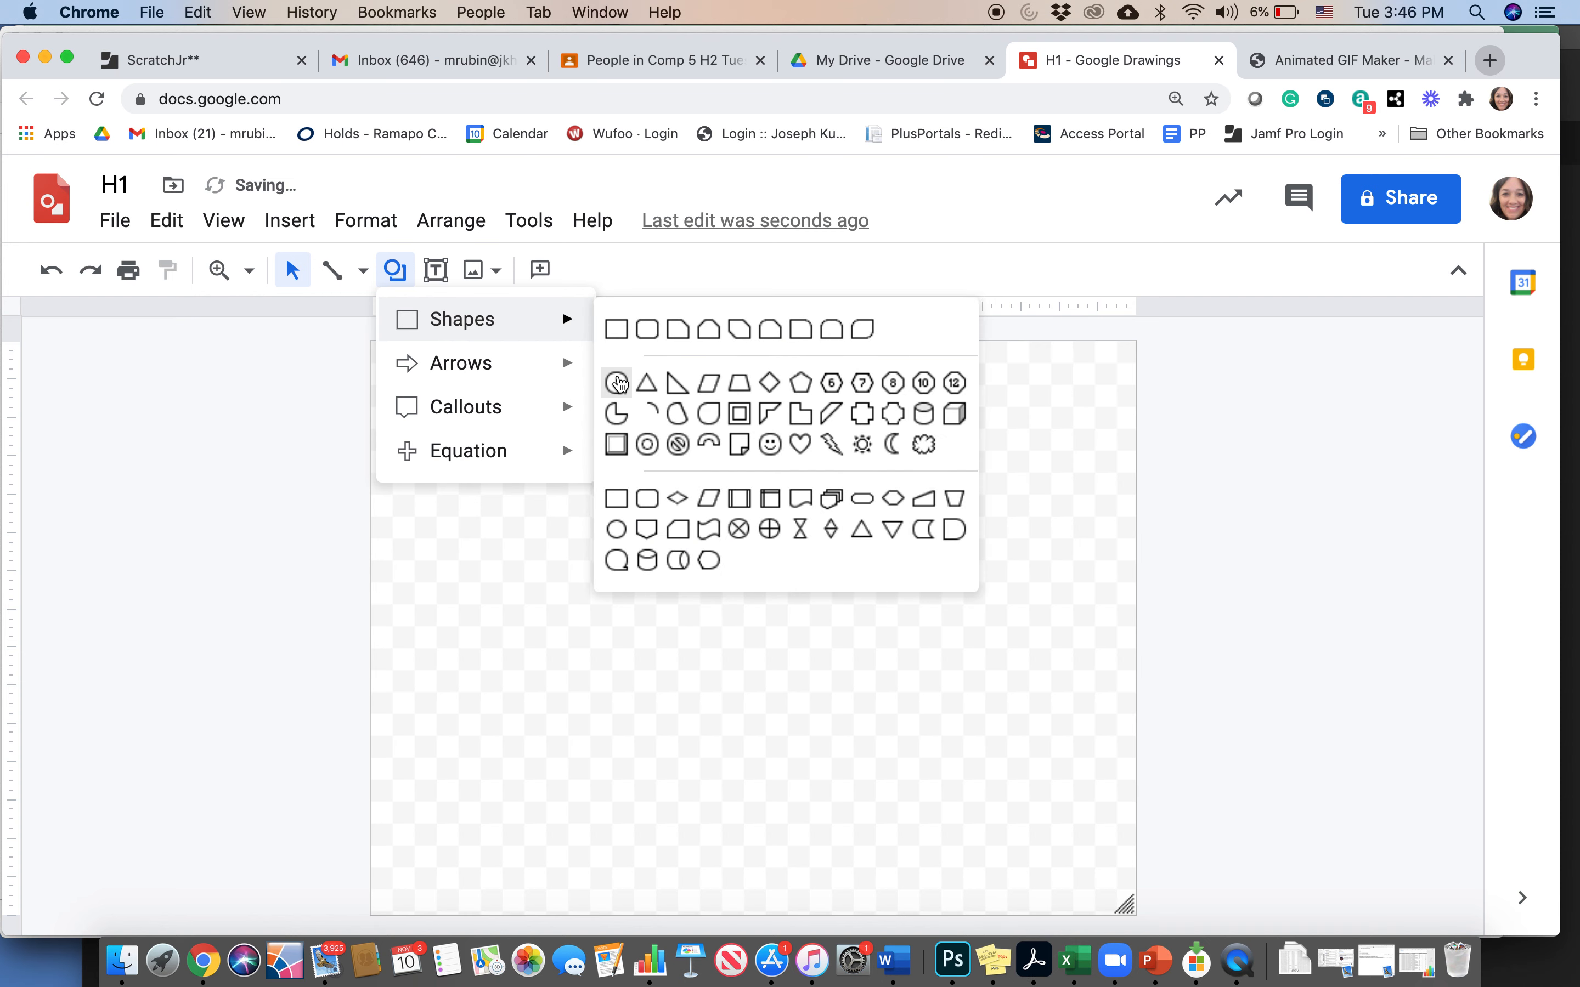
pyautogui.click(615, 383)
pyautogui.moveTo(585, 432); pyautogui.dragTo(1024, 834)
pyautogui.moveTo(932, 719); pyautogui.dragTo(842, 713)
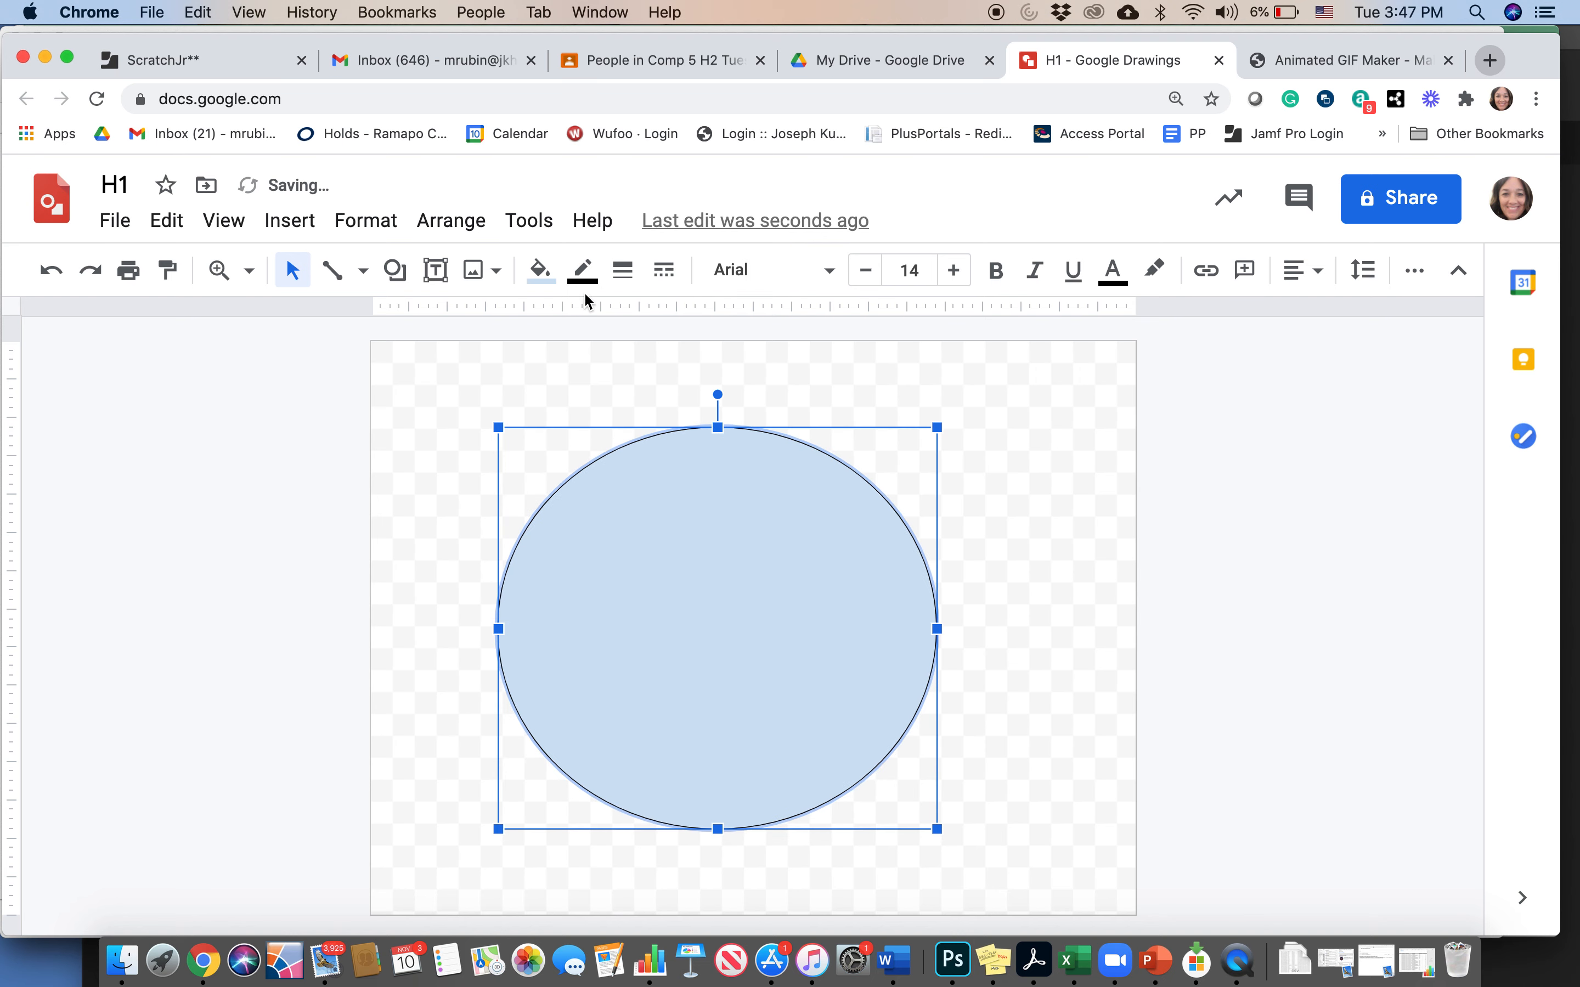
# - Give the large circle a 3px outline and a transparent fill
pyautogui.click(622, 269)
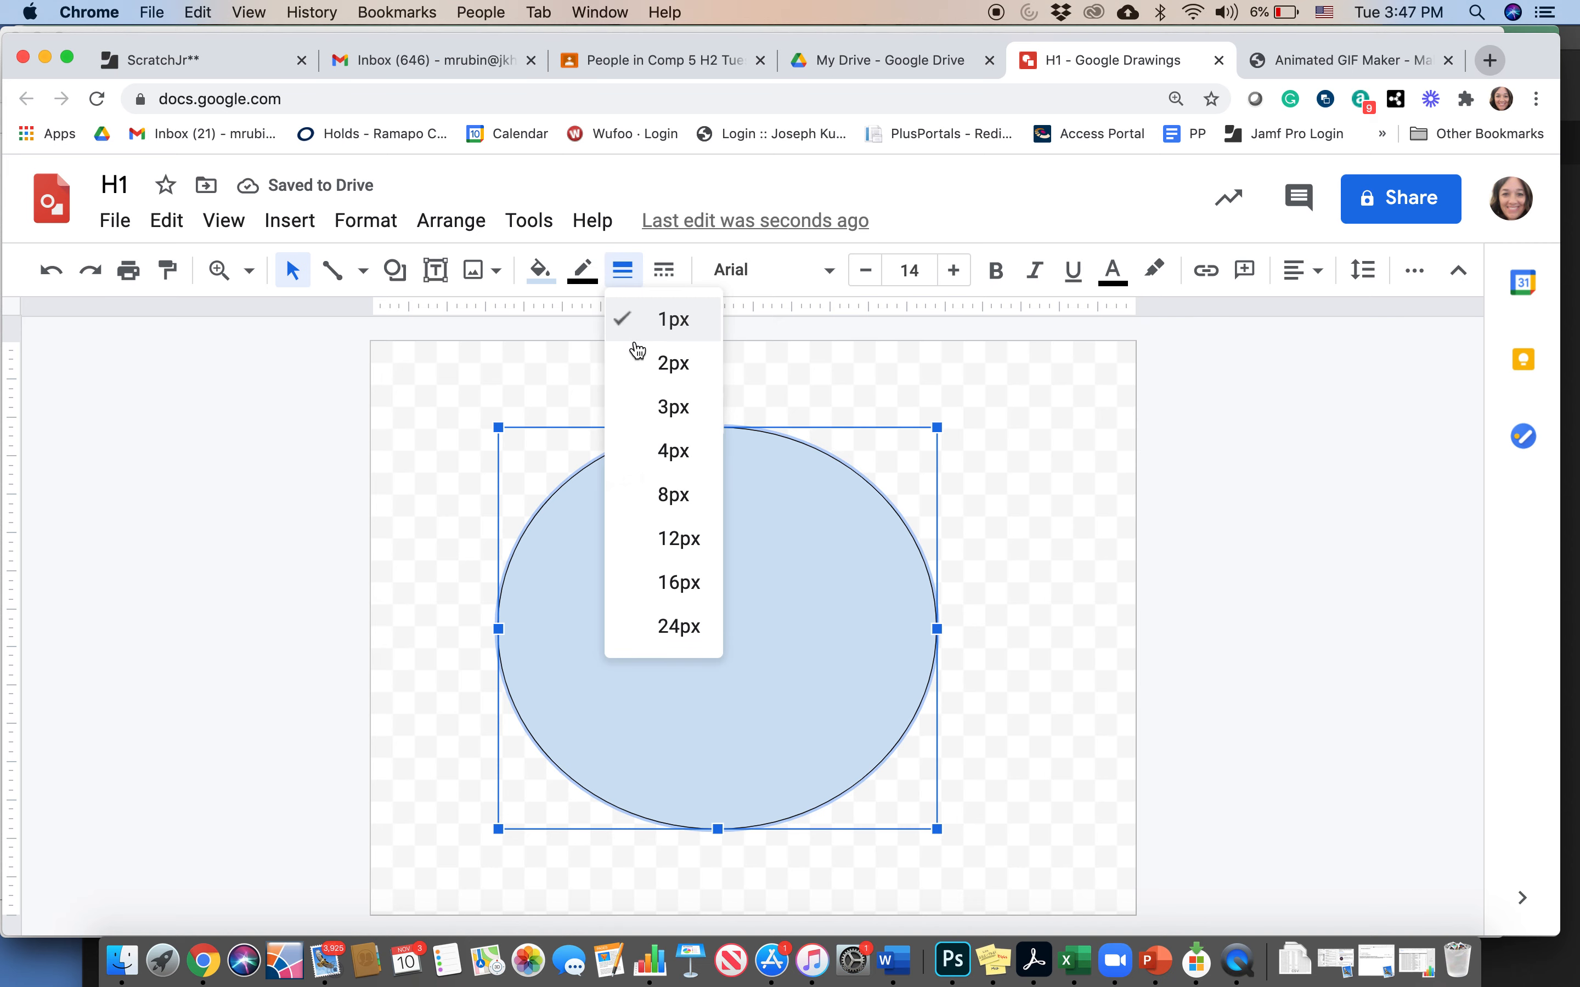
pyautogui.click(653, 408)
pyautogui.click(545, 281)
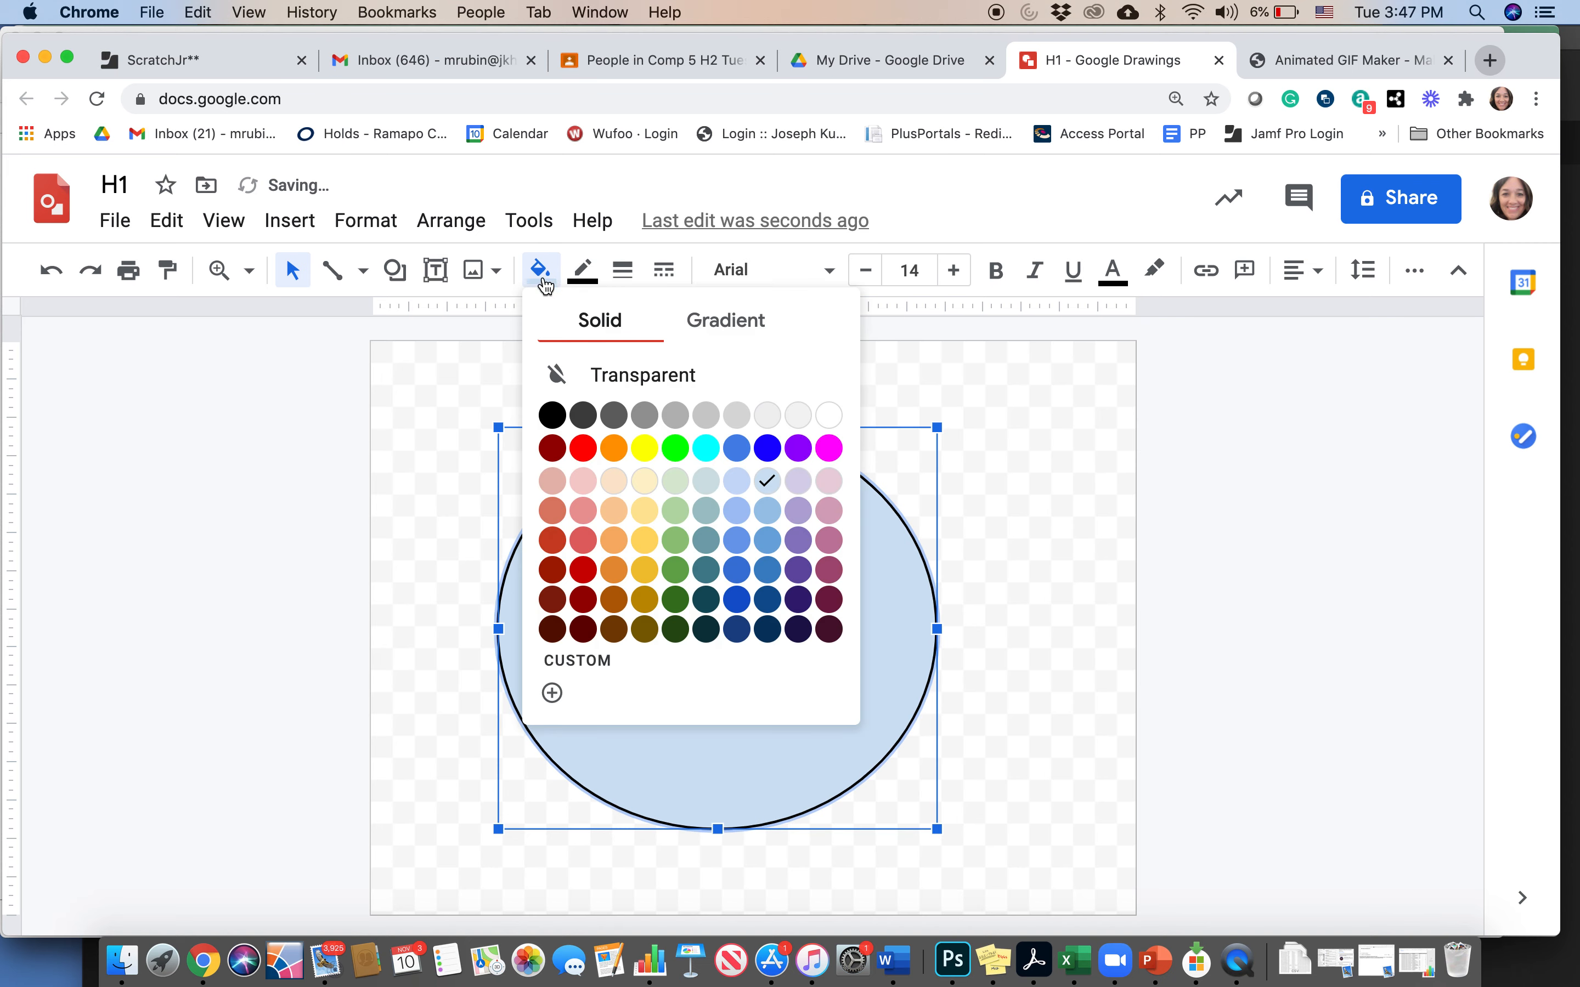
pyautogui.click(640, 375)
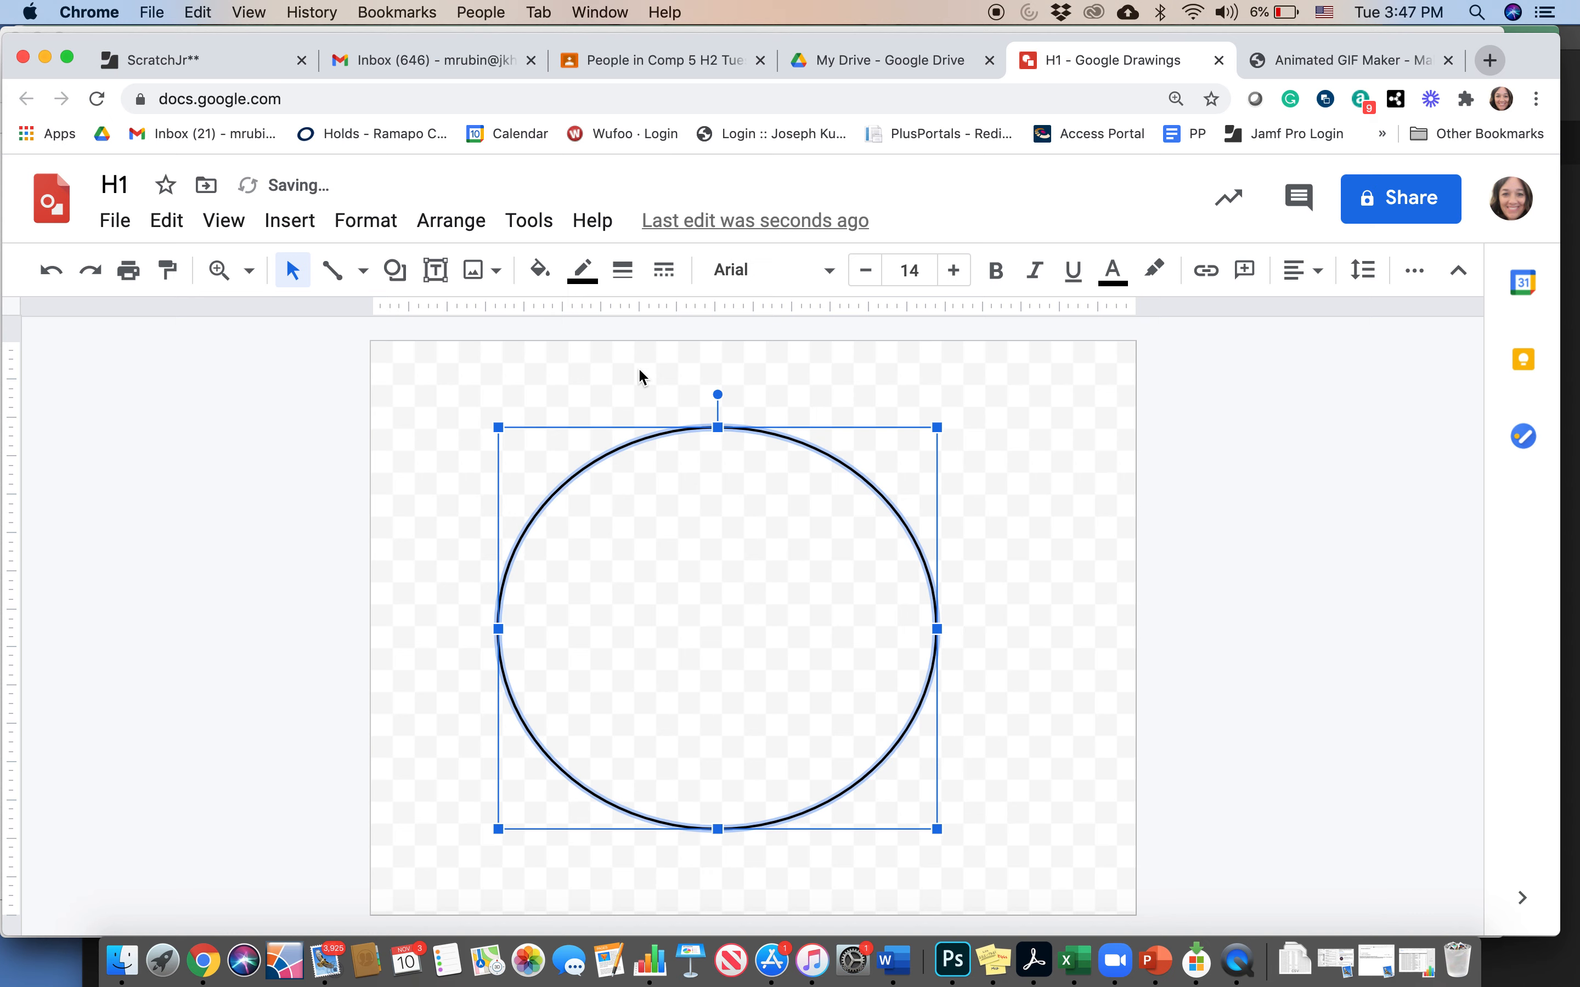
pyautogui.click(639, 373)
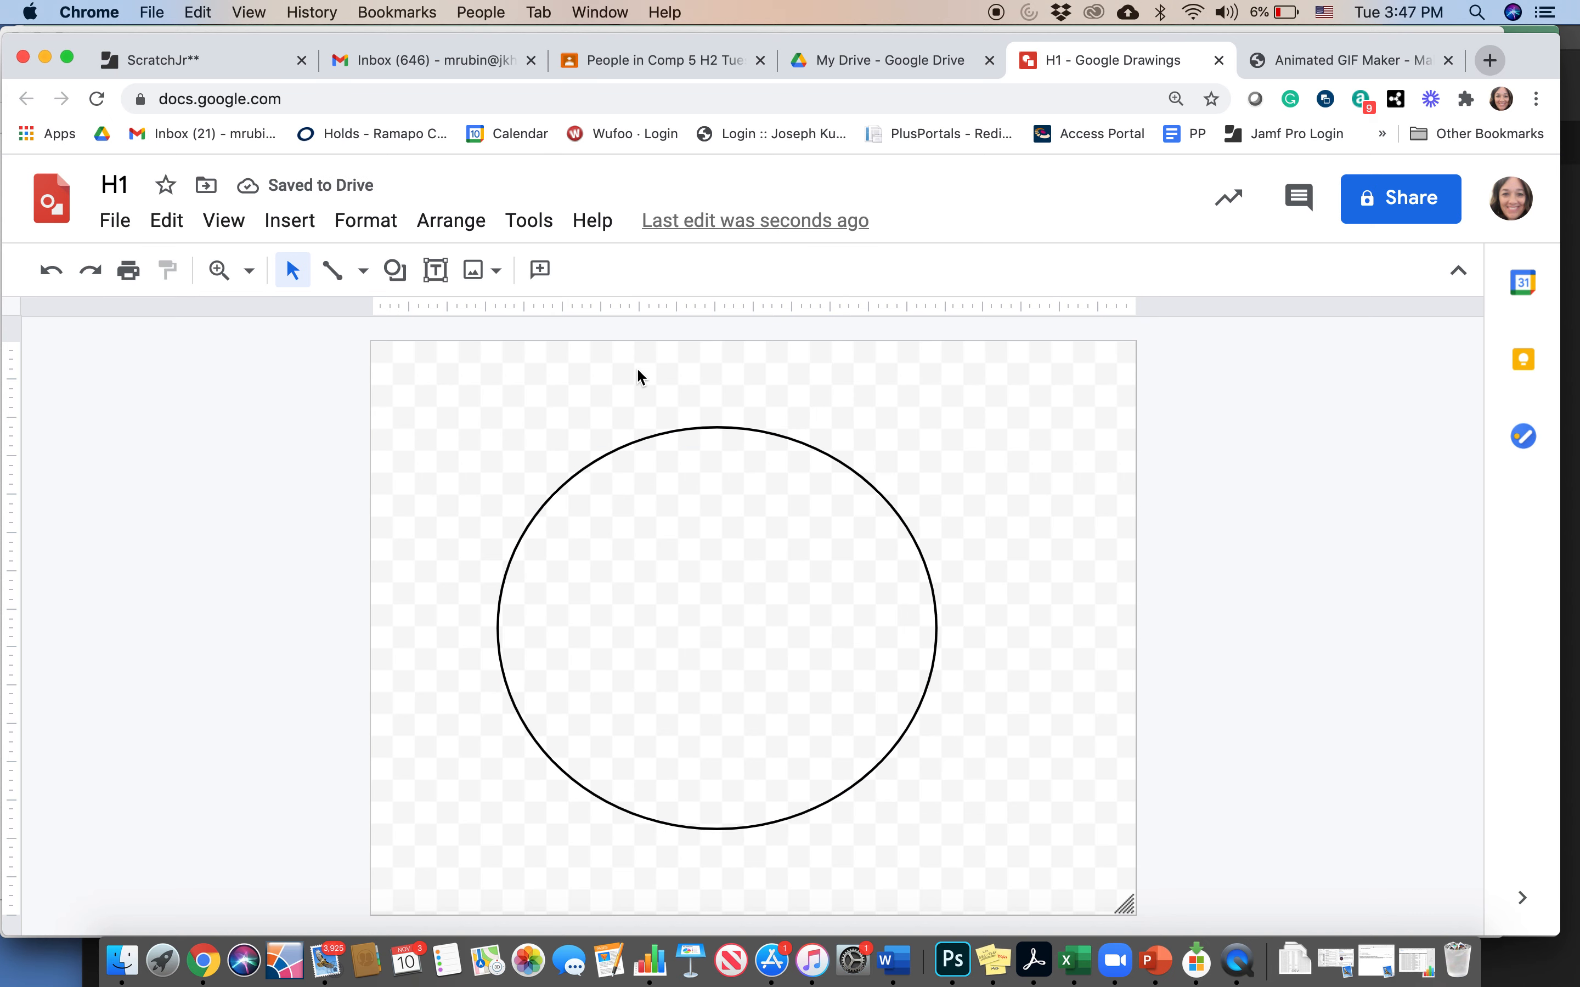
# - Draw a small circle on the upper-left part of the large circle's outline
pyautogui.click(396, 271)
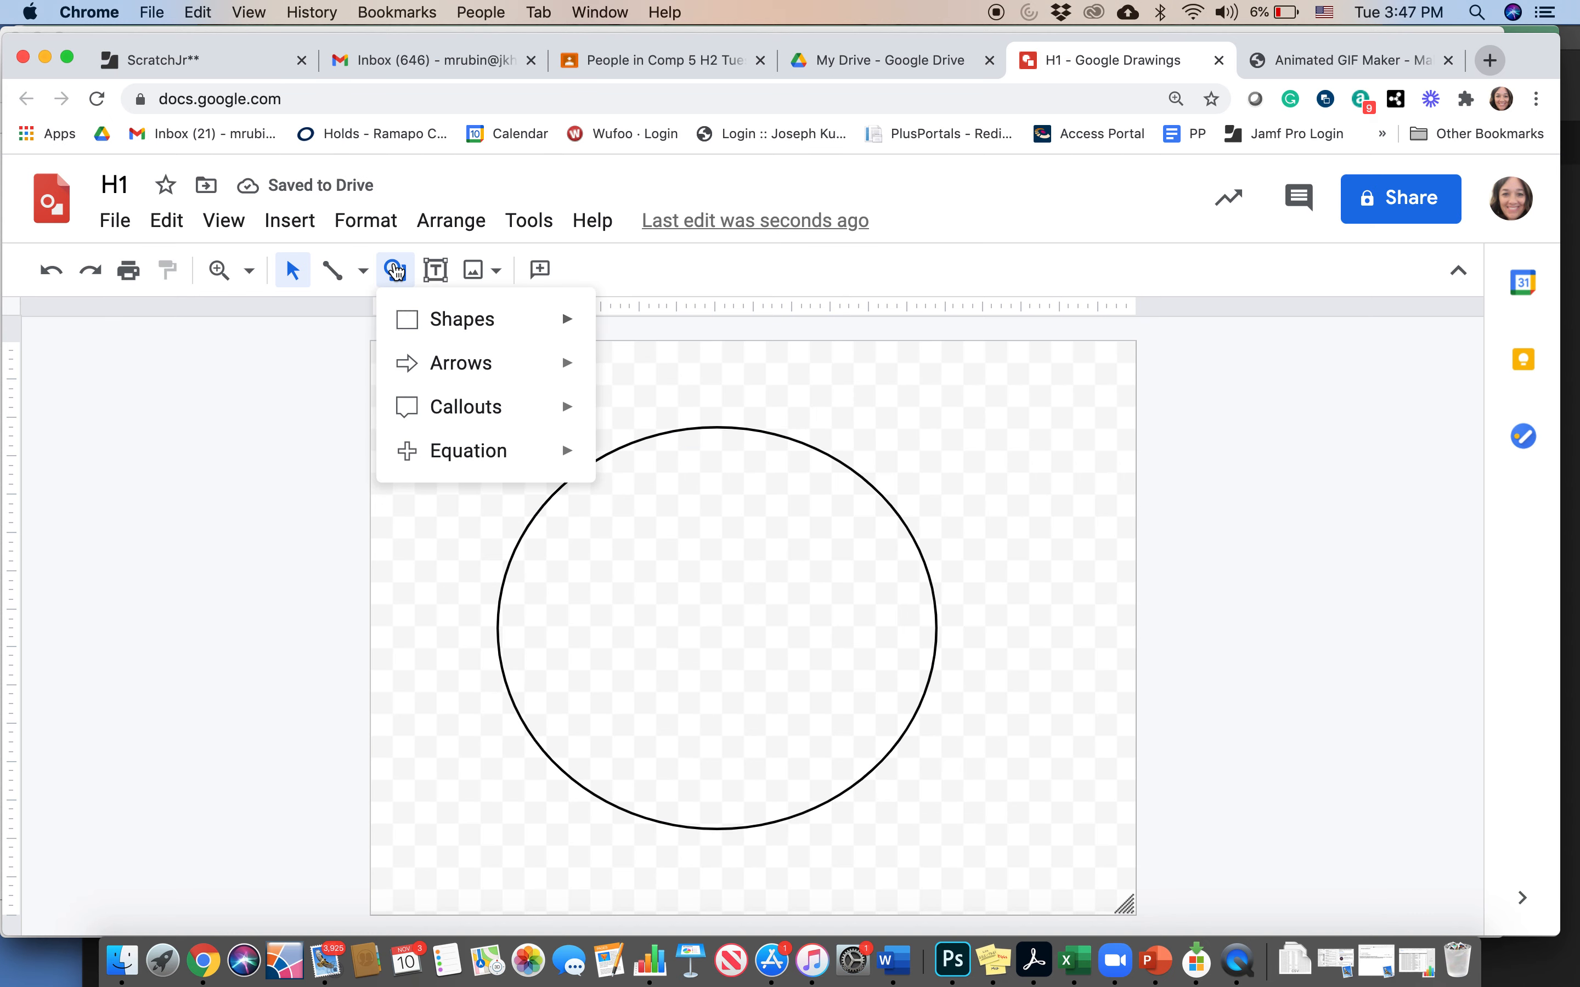
pyautogui.moveTo(431, 333)
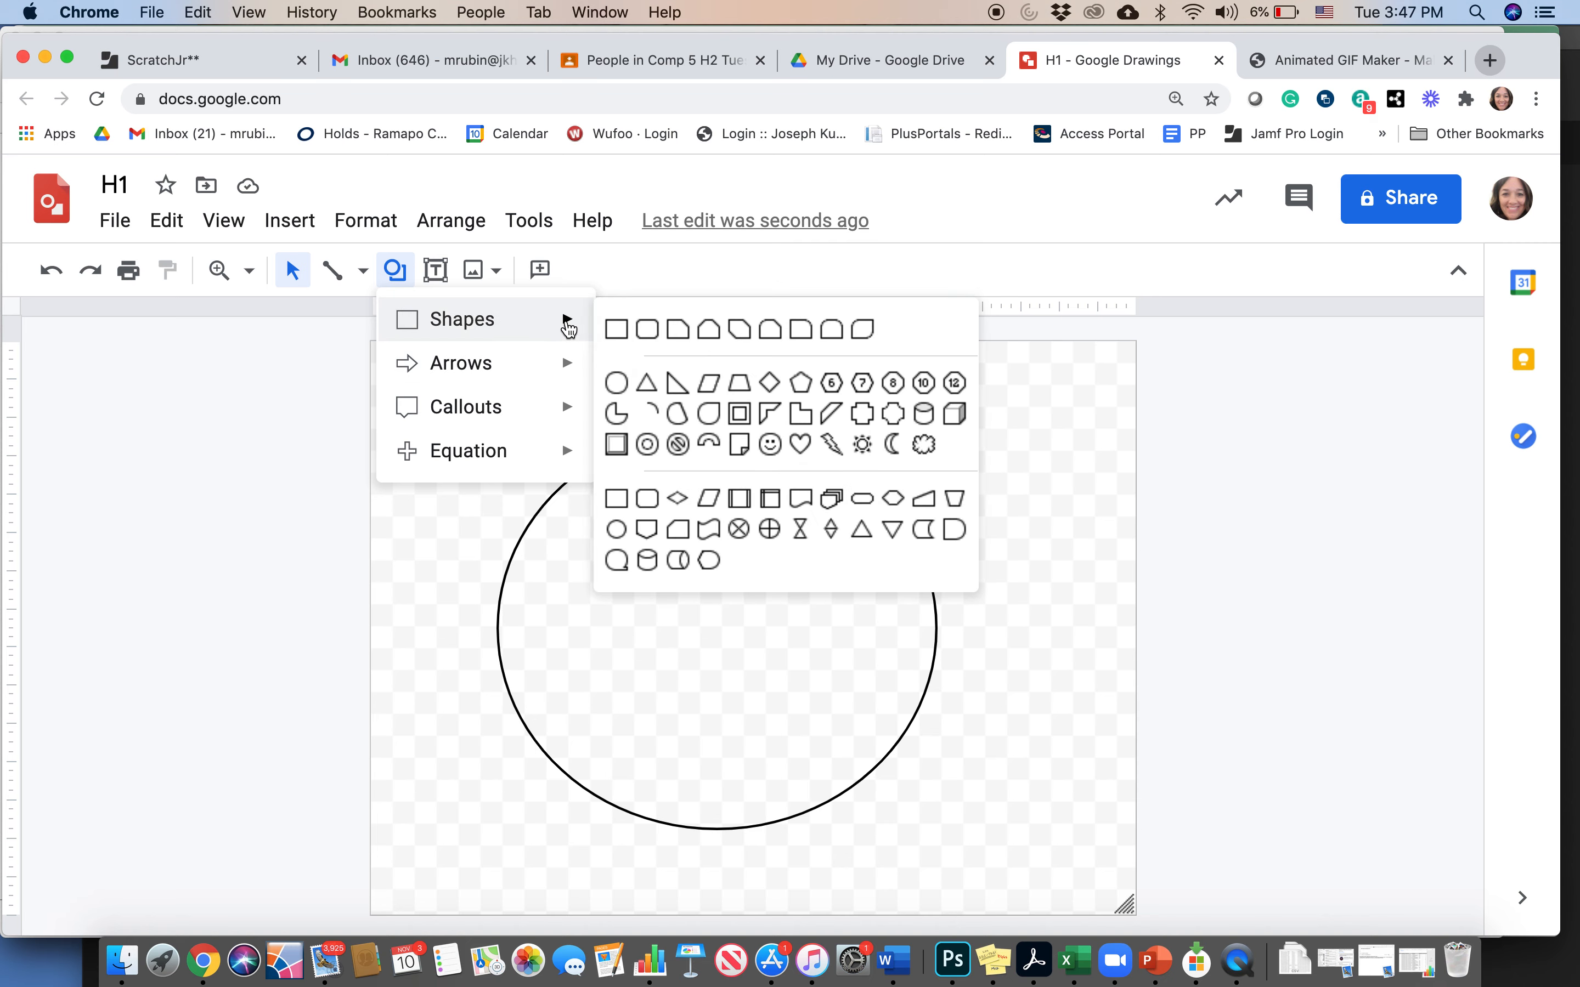
pyautogui.click(614, 382)
pyautogui.moveTo(628, 430)
pyautogui.mouseDown()
pyautogui.moveTo(666, 449)
pyautogui.moveTo(674, 472)
pyautogui.moveTo(653, 439)
pyautogui.mouseUp()
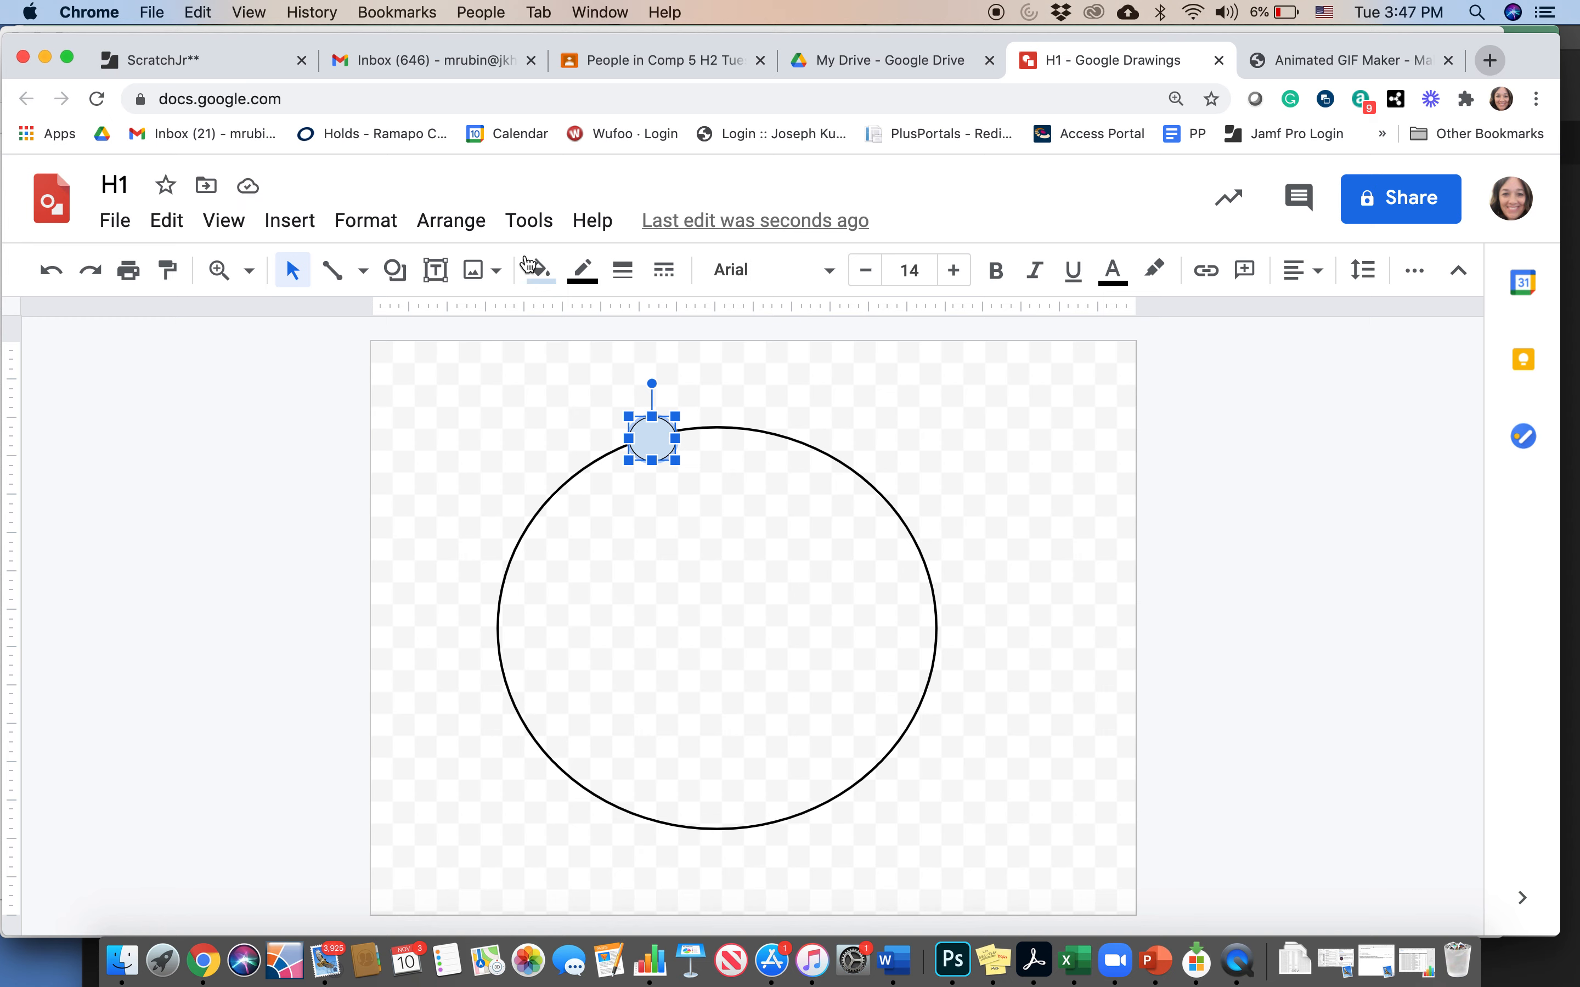
# - Add a text box containing H inside the large circle and select the letter
pyautogui.click(435, 270)
pyautogui.moveTo(653, 567); pyautogui.dragTo(799, 708)
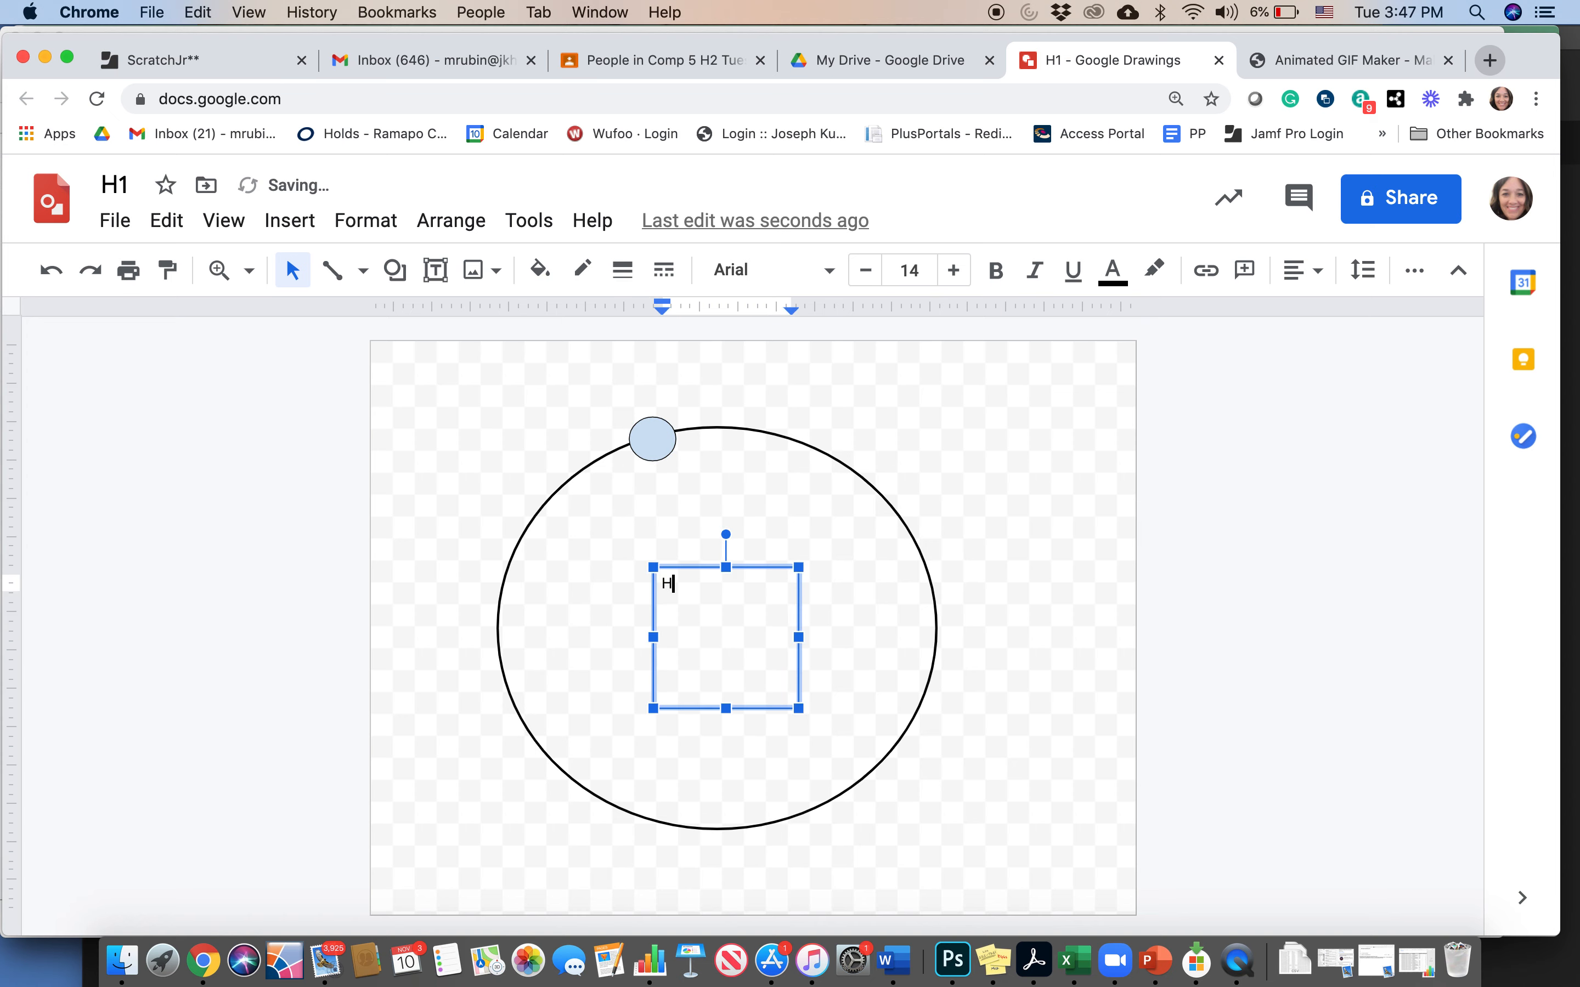
pyautogui.doubleClick(667, 585)
# - Increase the font size of the letter H to 21
pyautogui.click(954, 271)
pyautogui.click(954, 271)
pyautogui.click(954, 271)
pyautogui.click(954, 270)
pyautogui.click(953, 270)
pyautogui.click(953, 270)
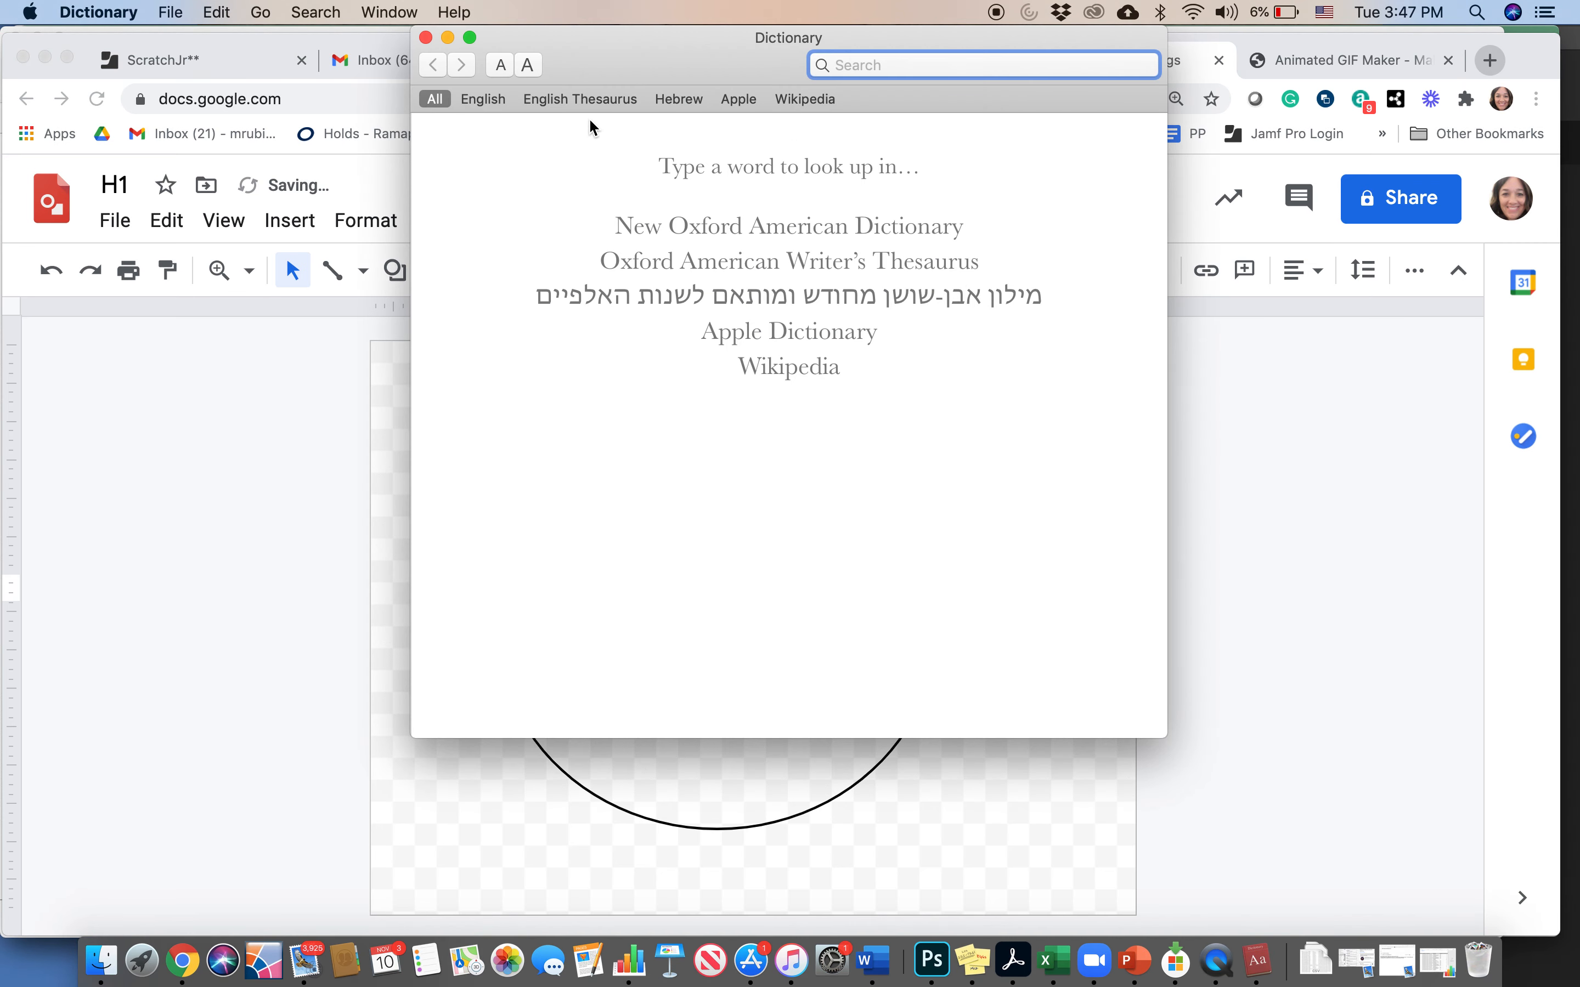
pyautogui.click(426, 38)
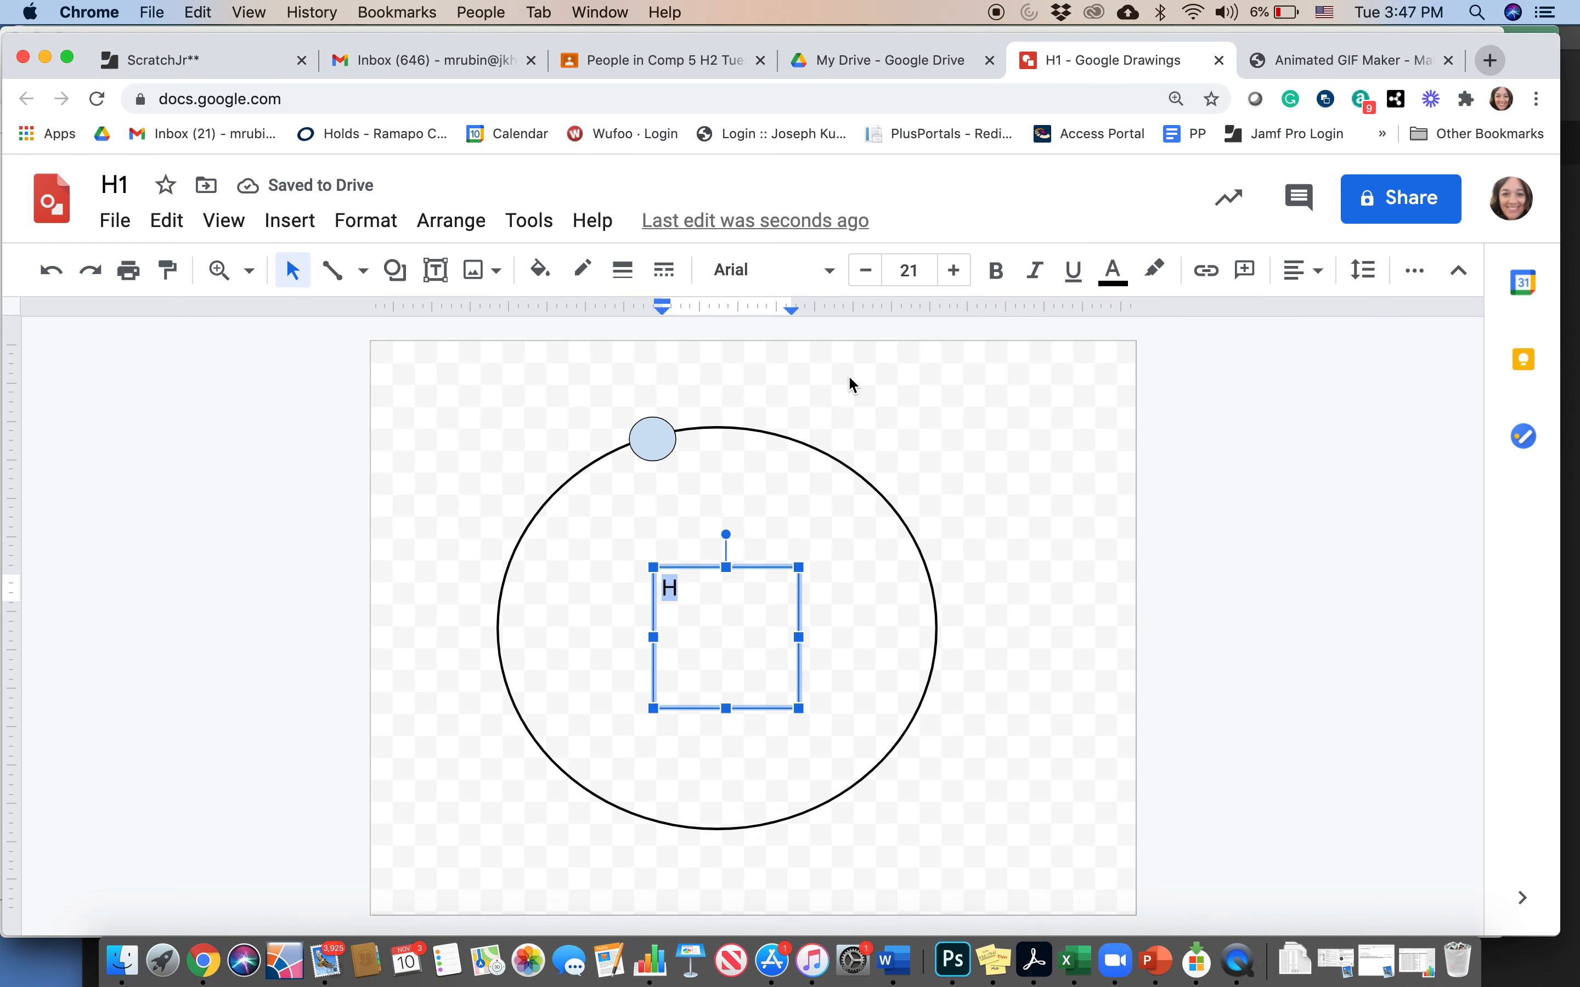
# - Set the font size of the letter H to 72
pyautogui.click(909, 269)
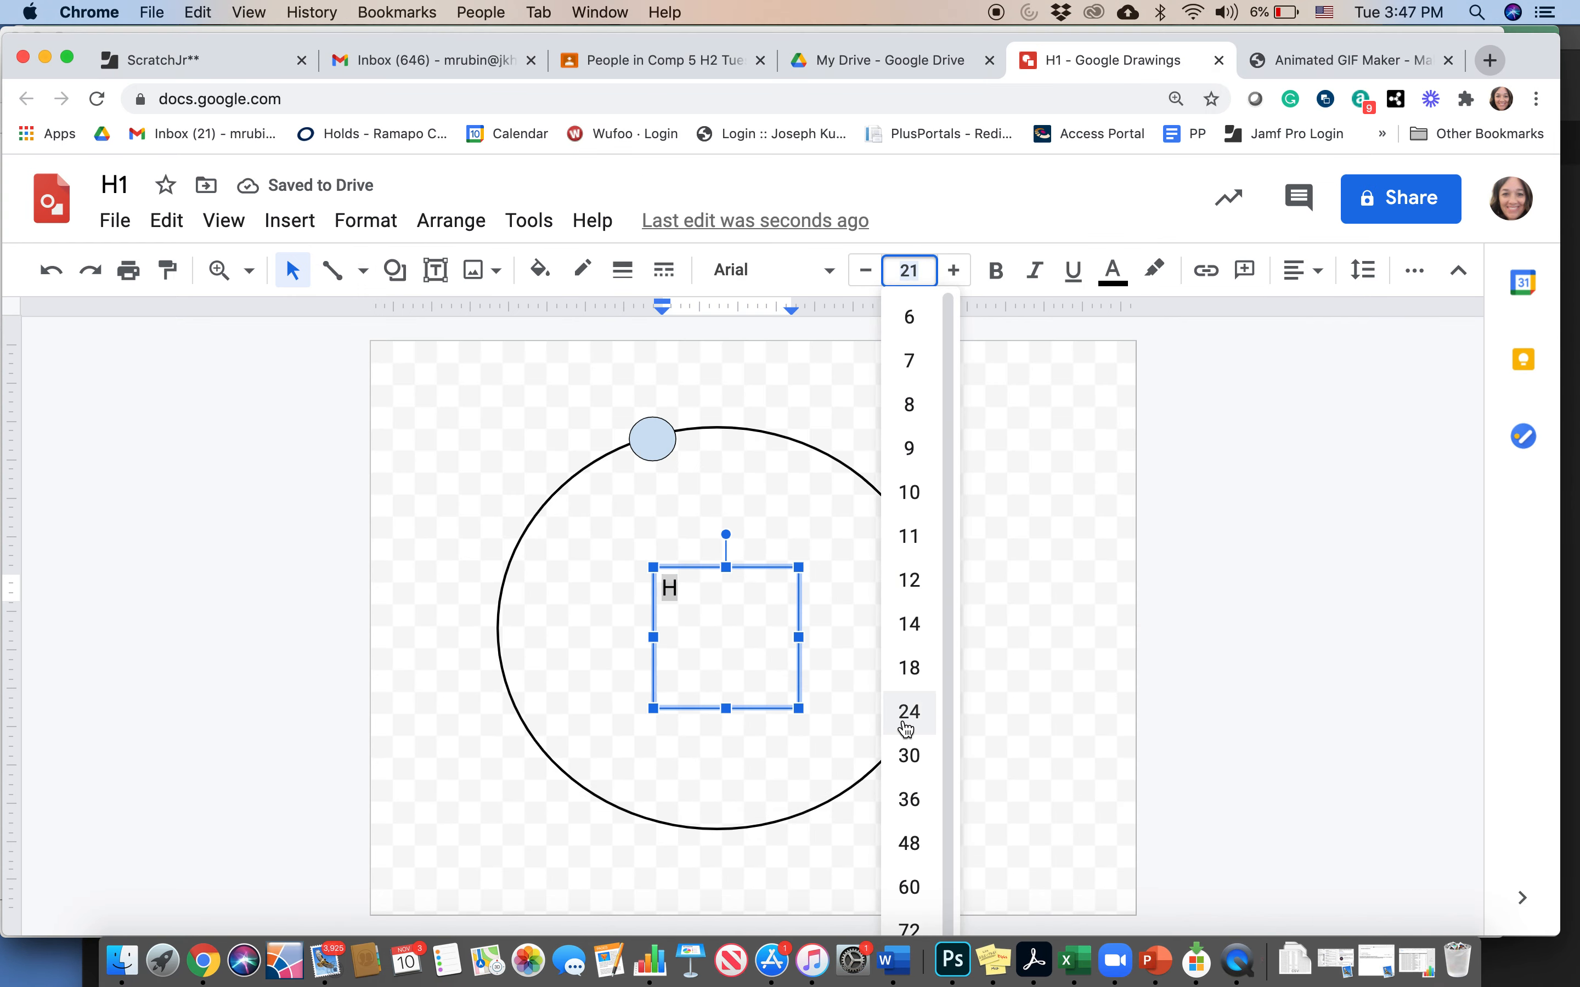
pyautogui.click(908, 927)
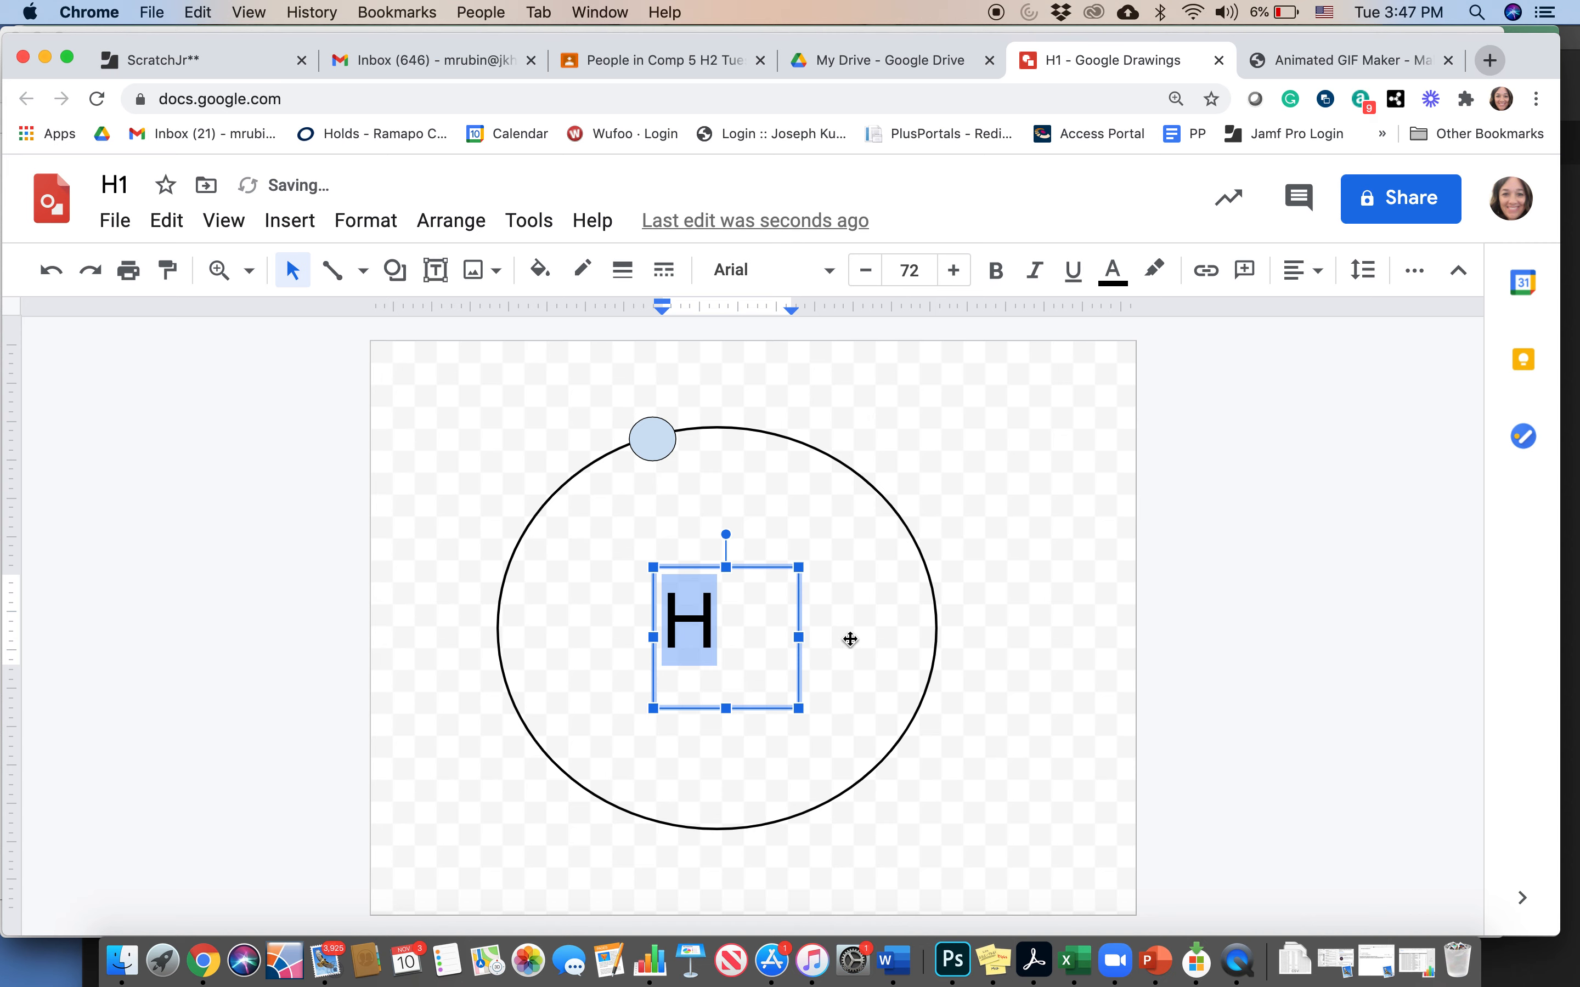
pyautogui.click(835, 597)
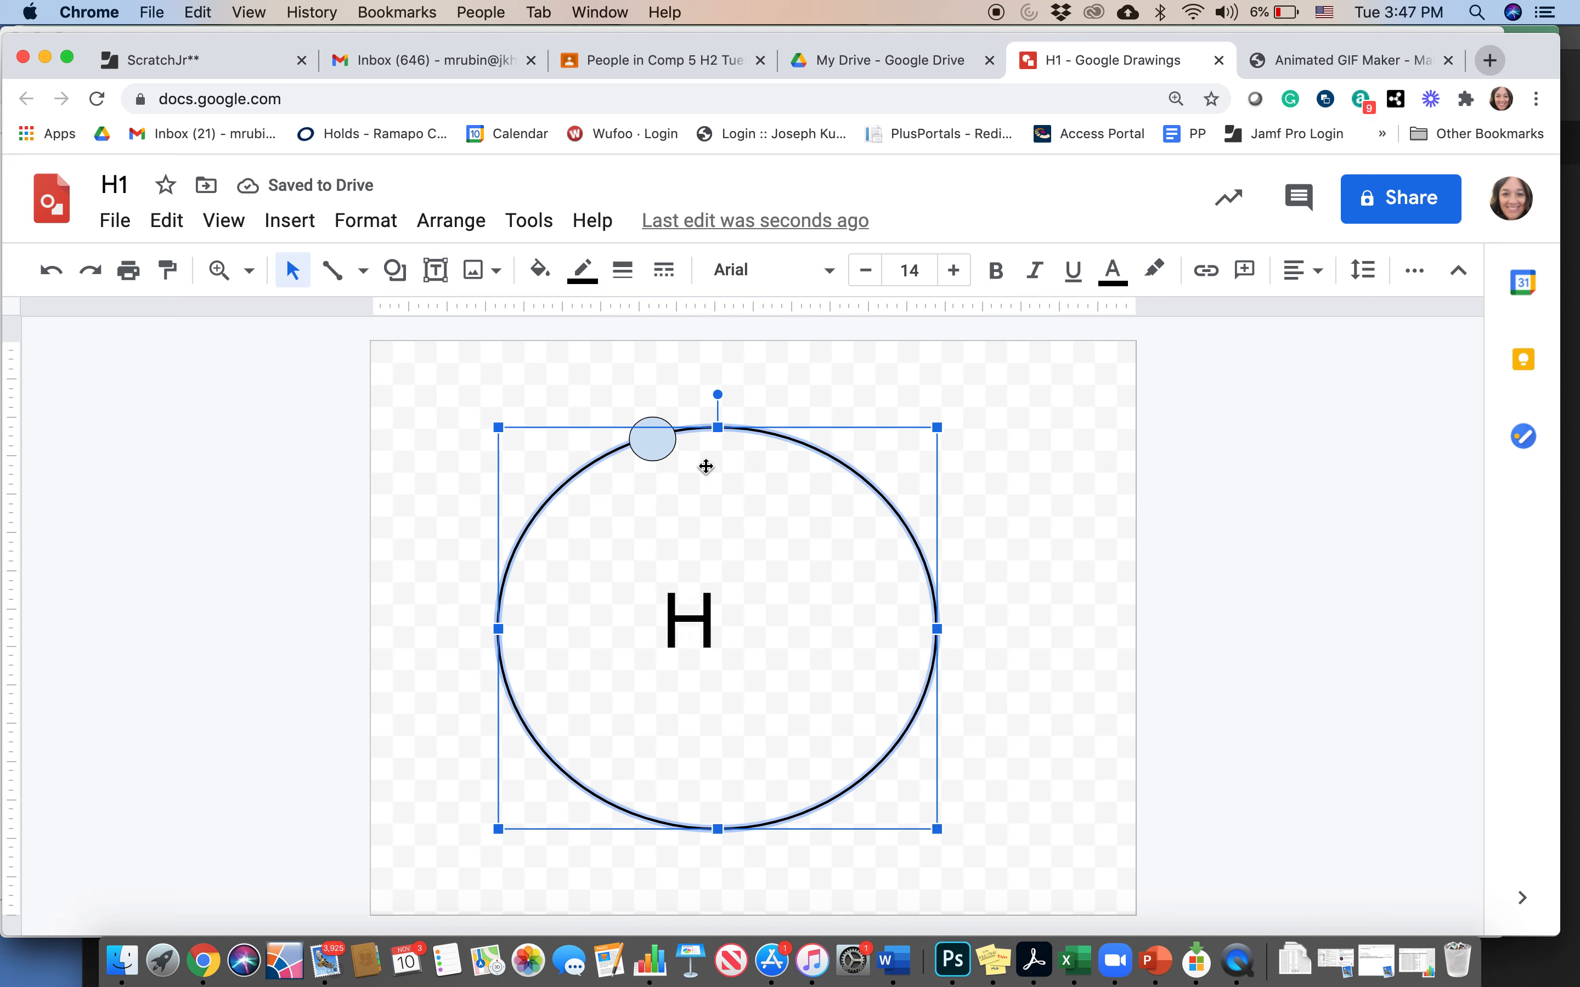
# - Fill the small circle on the ring with solid red
pyautogui.click(656, 438)
pyautogui.click(541, 270)
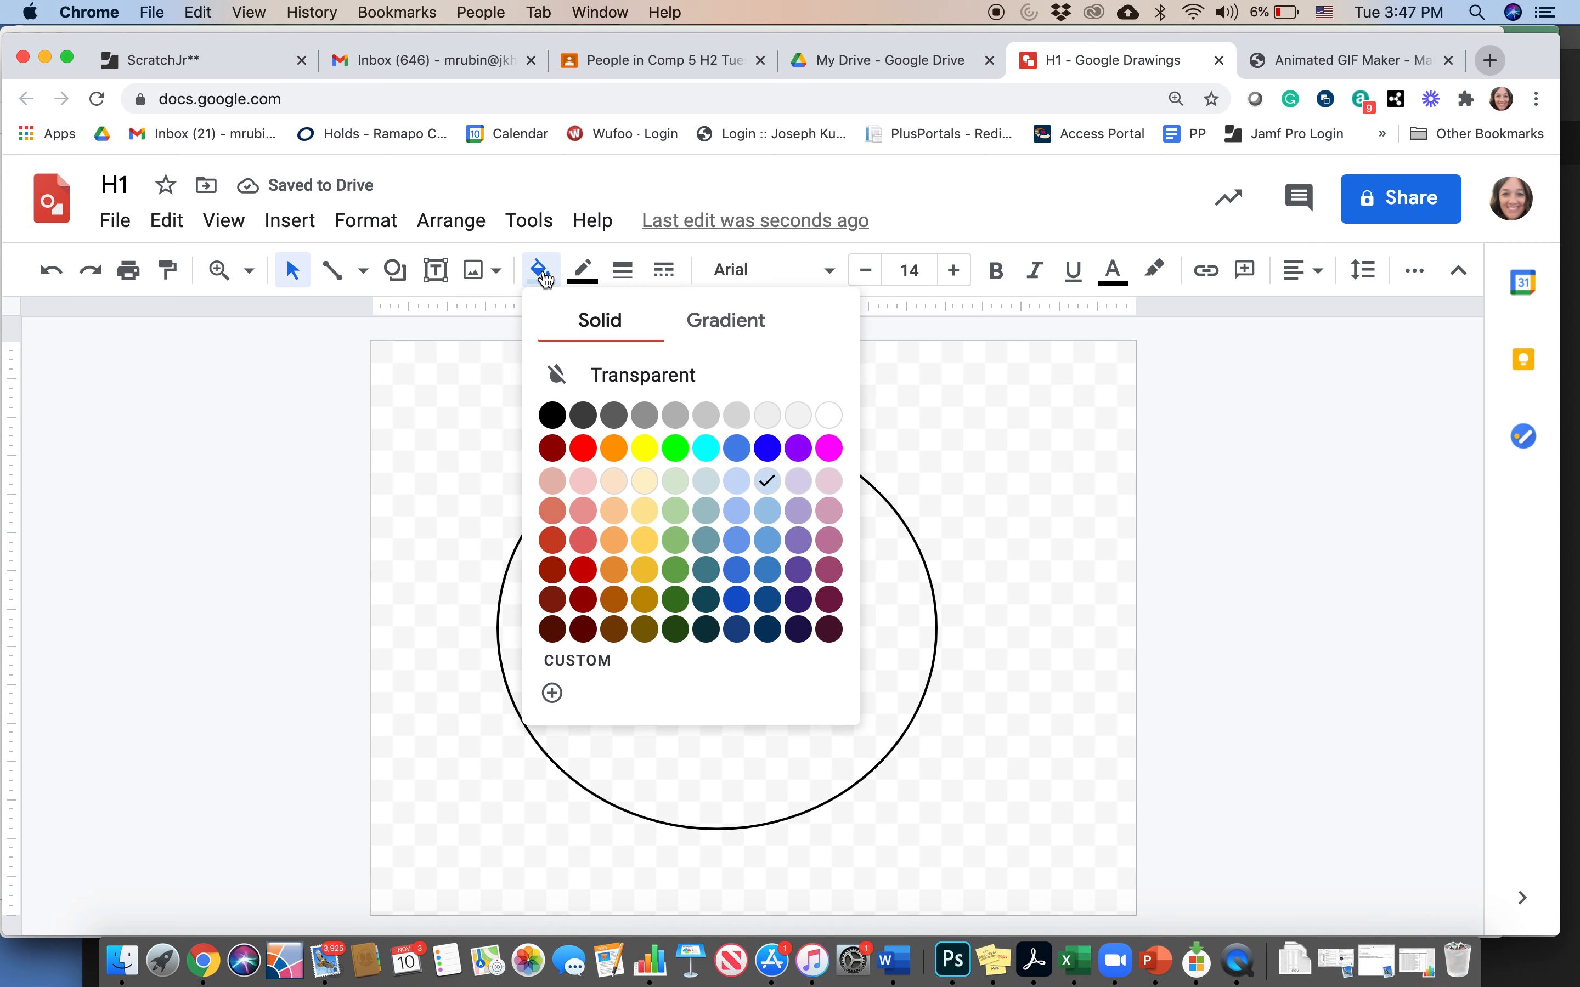
pyautogui.click(583, 448)
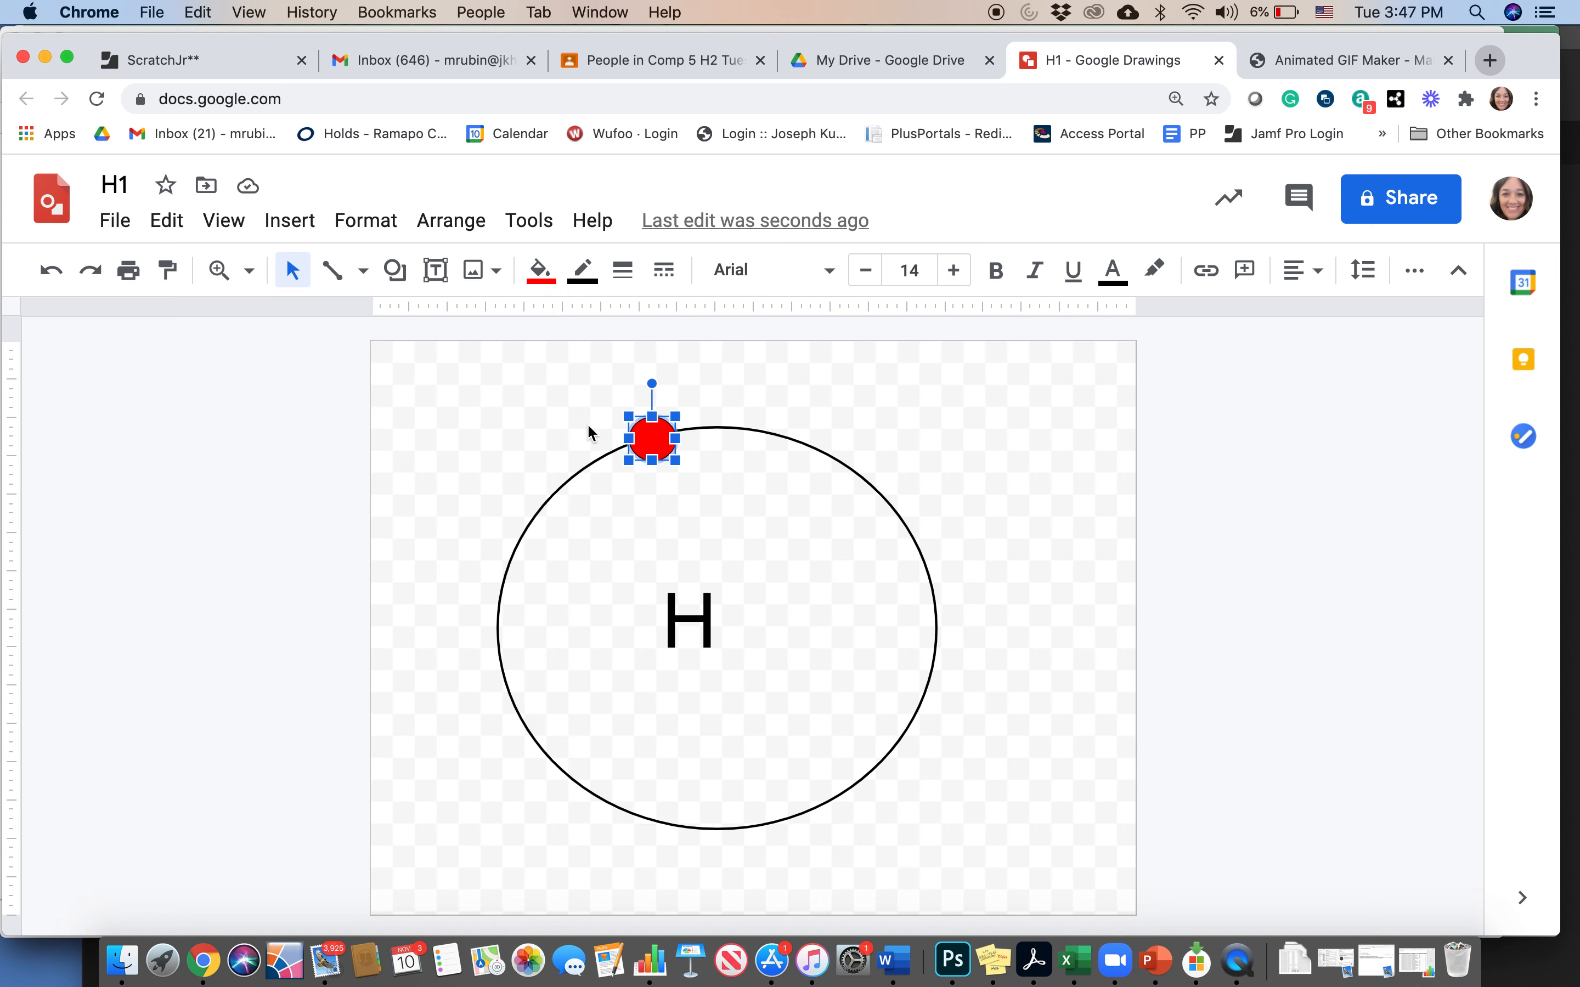
pyautogui.click(567, 426)
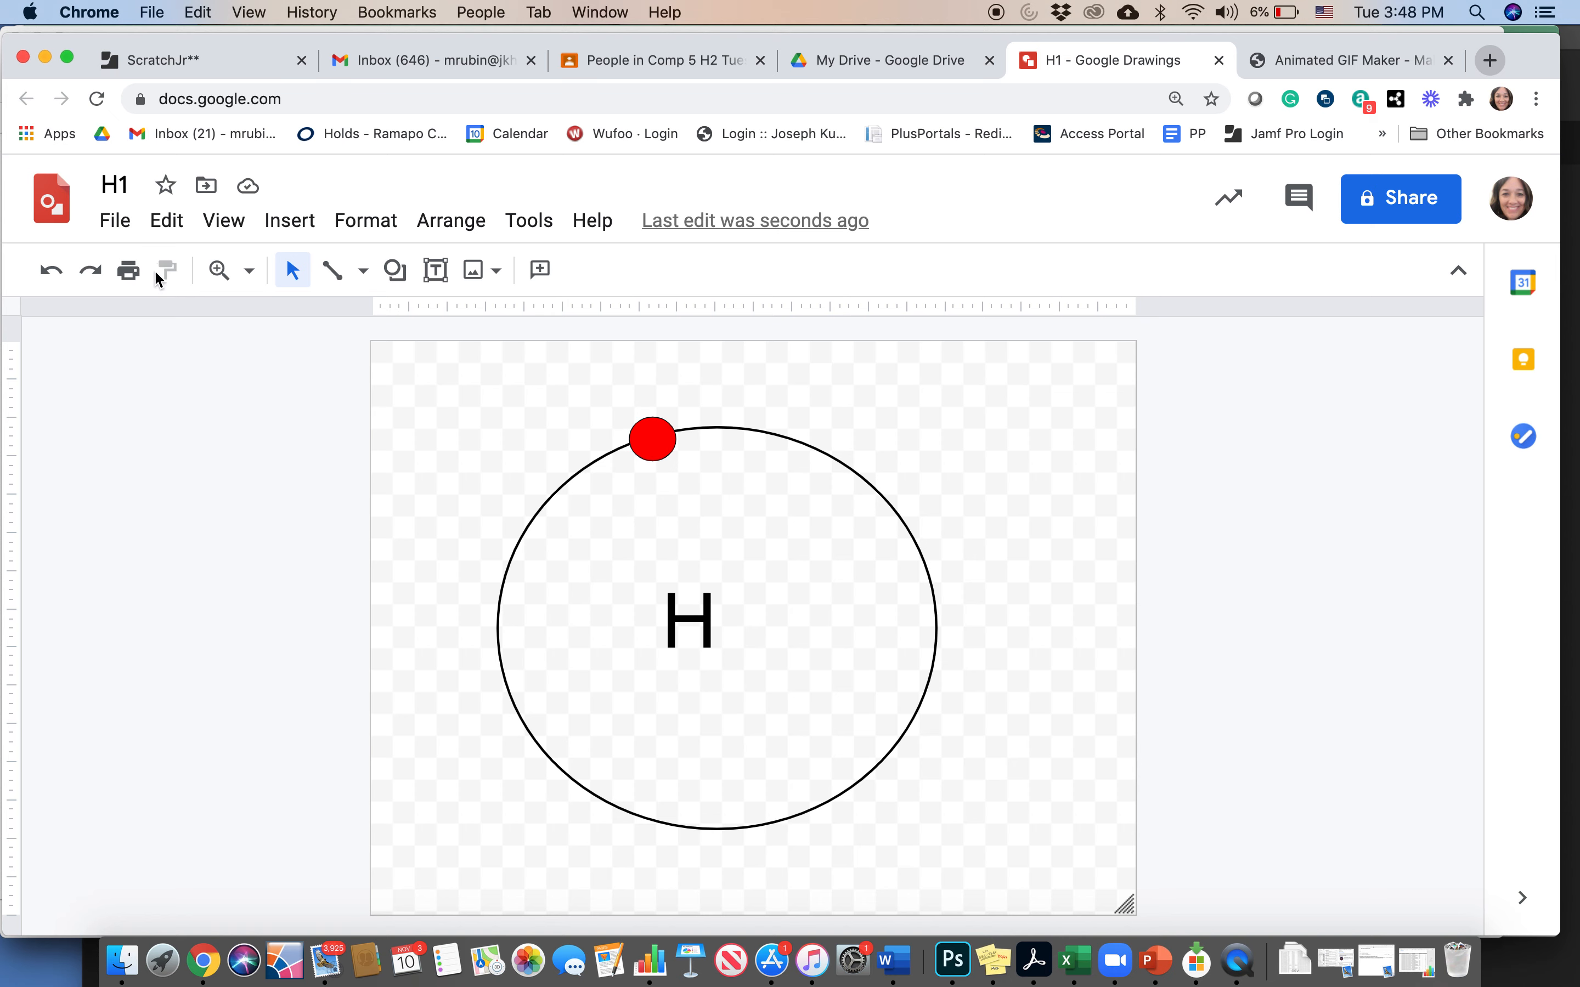
# - Make a copy of the drawing named H2 and move its red circle to the upper-right part of the ring
pyautogui.click(113, 222)
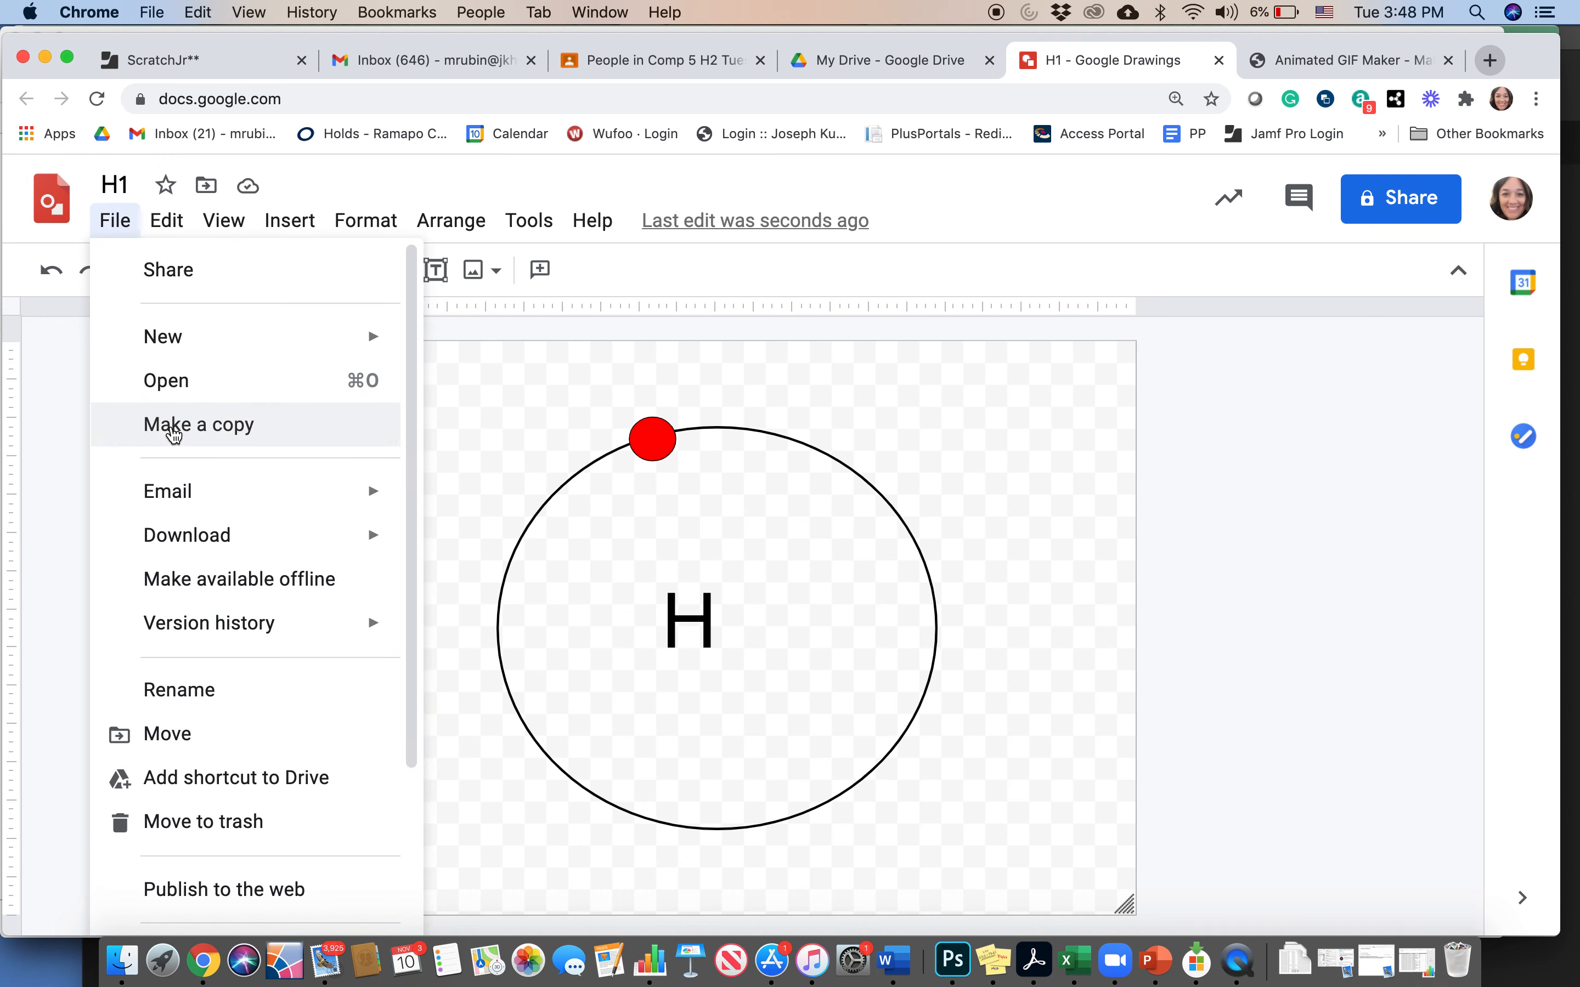
pyautogui.click(174, 435)
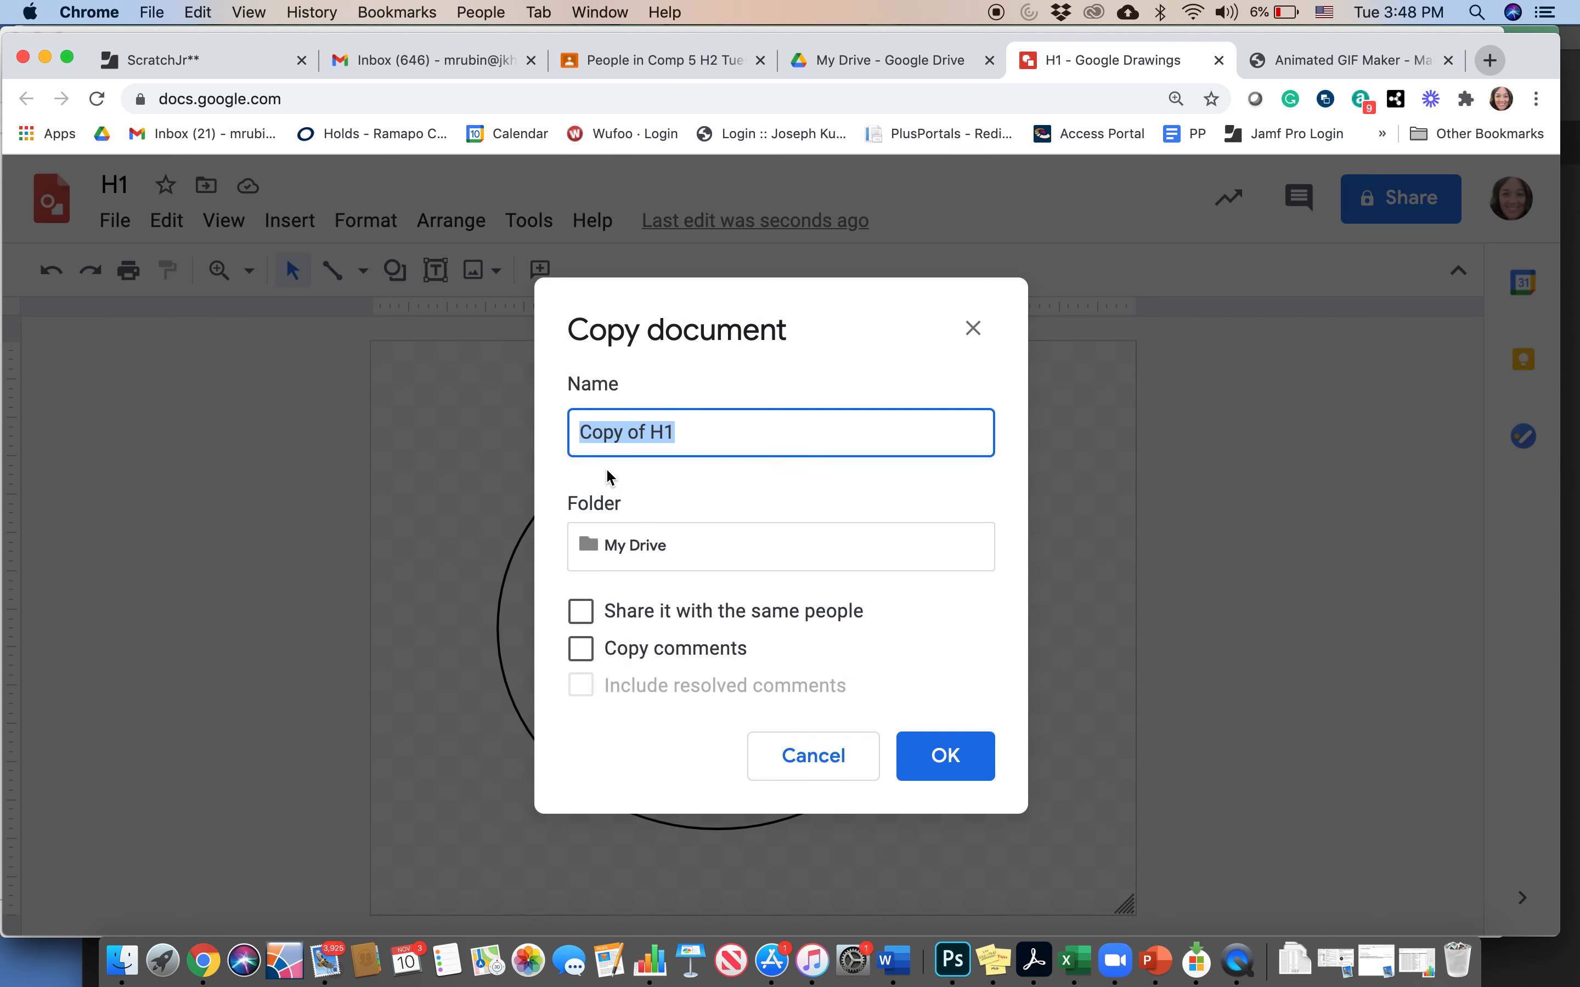
pyautogui.write('H2')
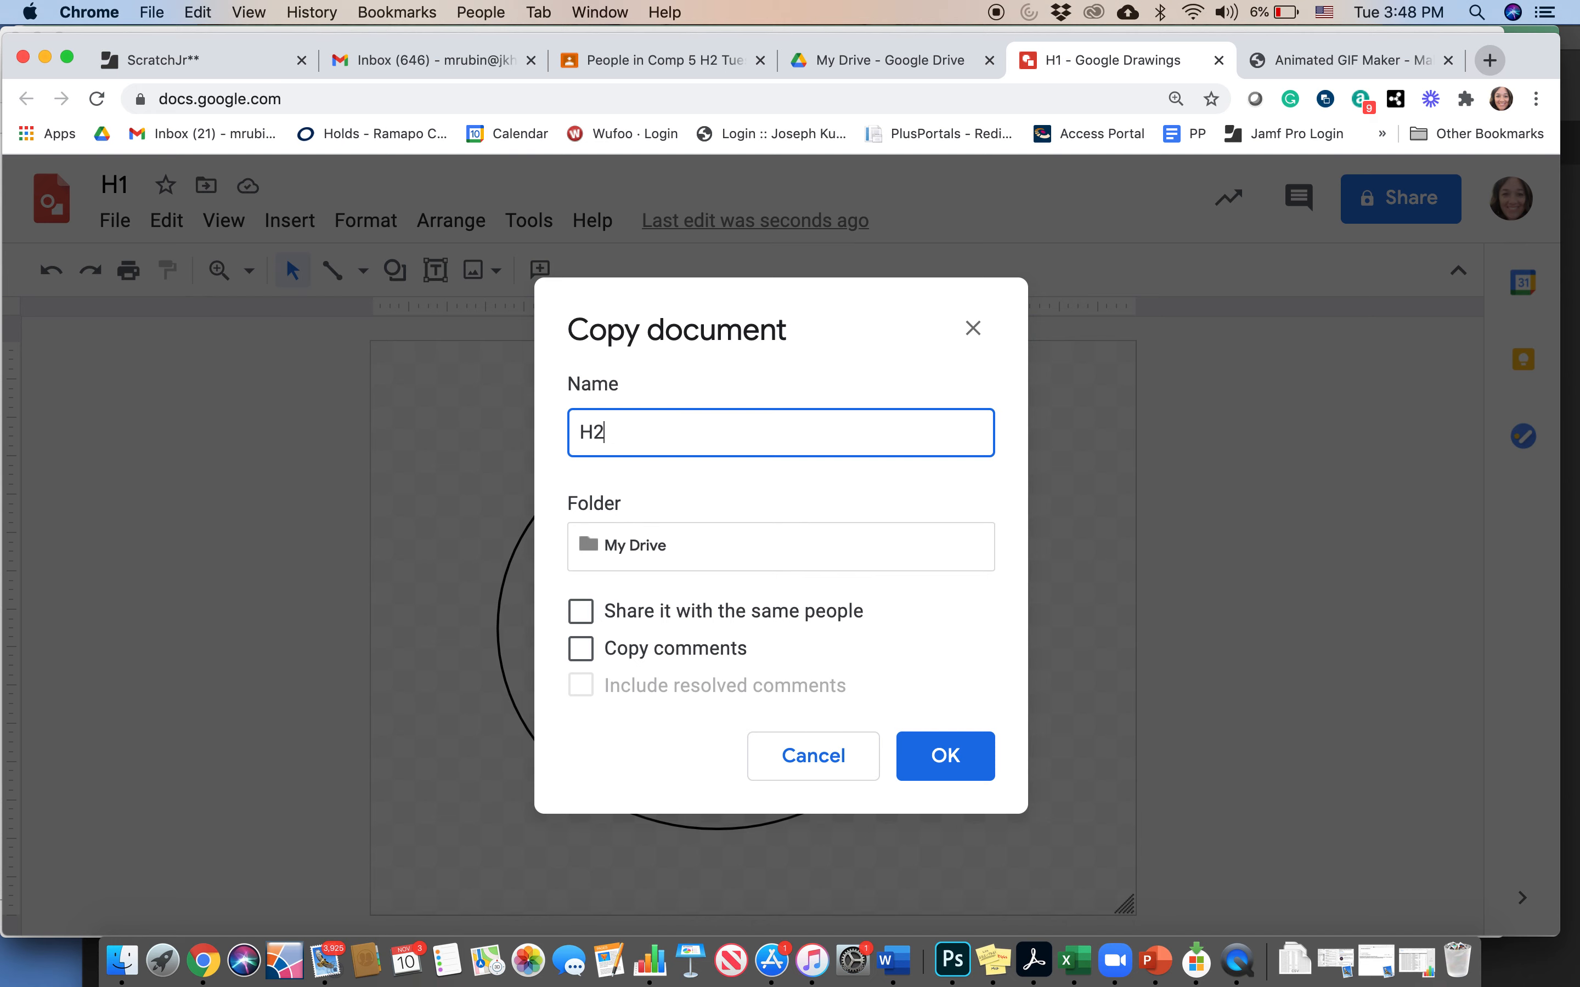
pyautogui.click(947, 759)
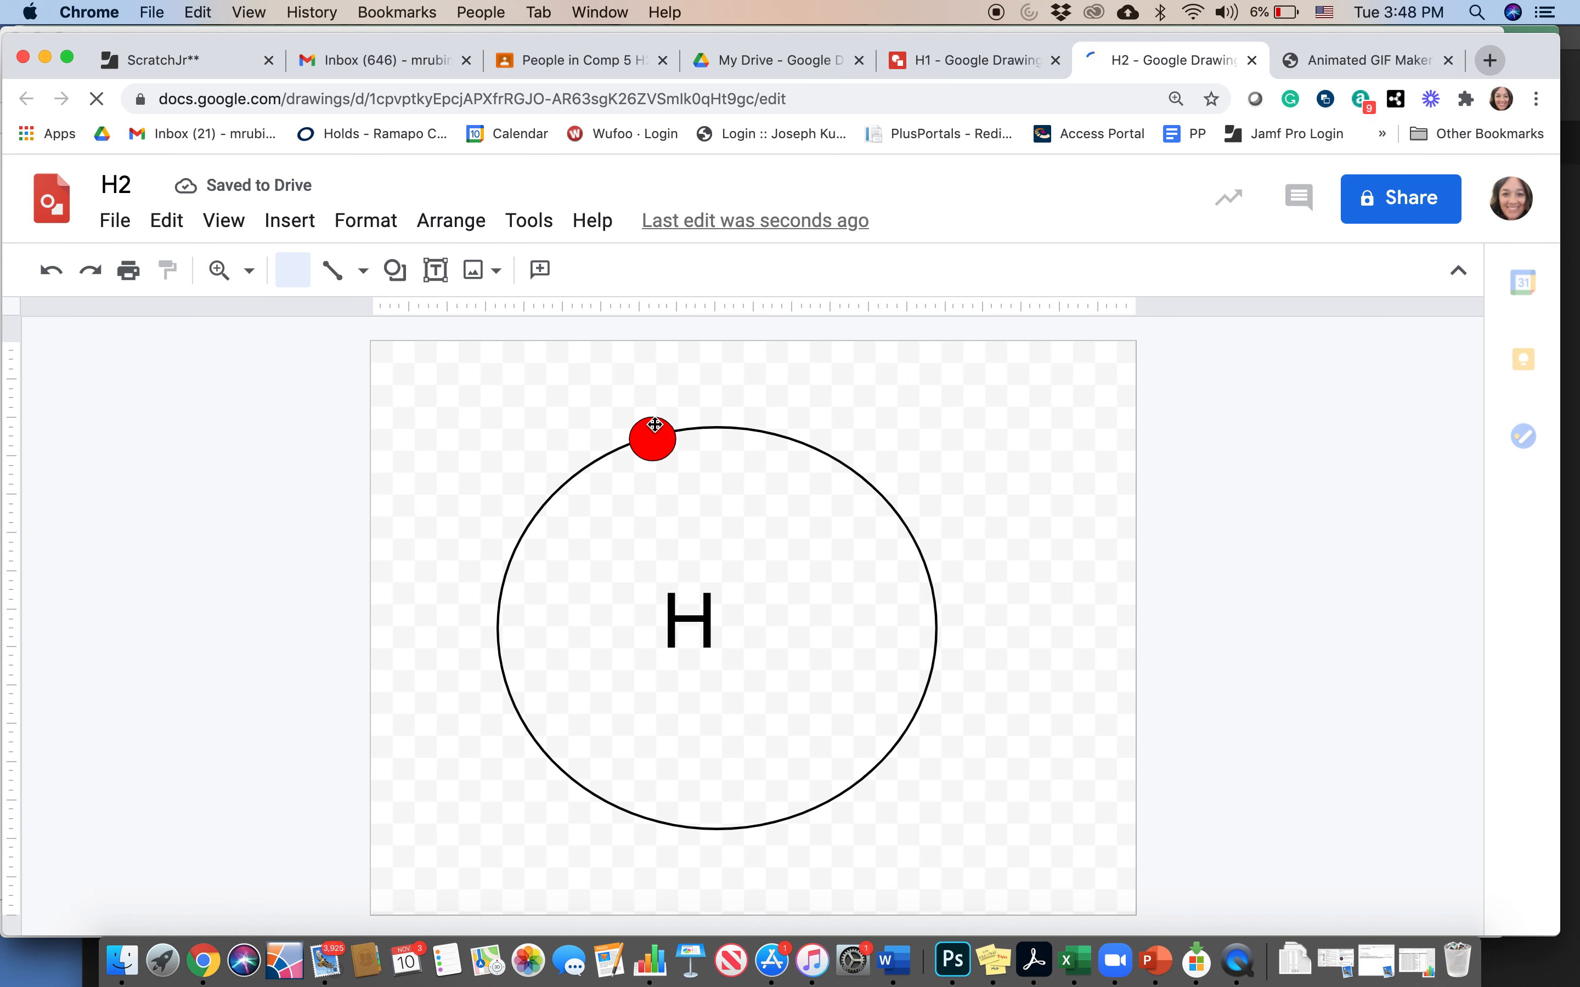
pyautogui.moveTo(656, 428); pyautogui.dragTo(875, 484)
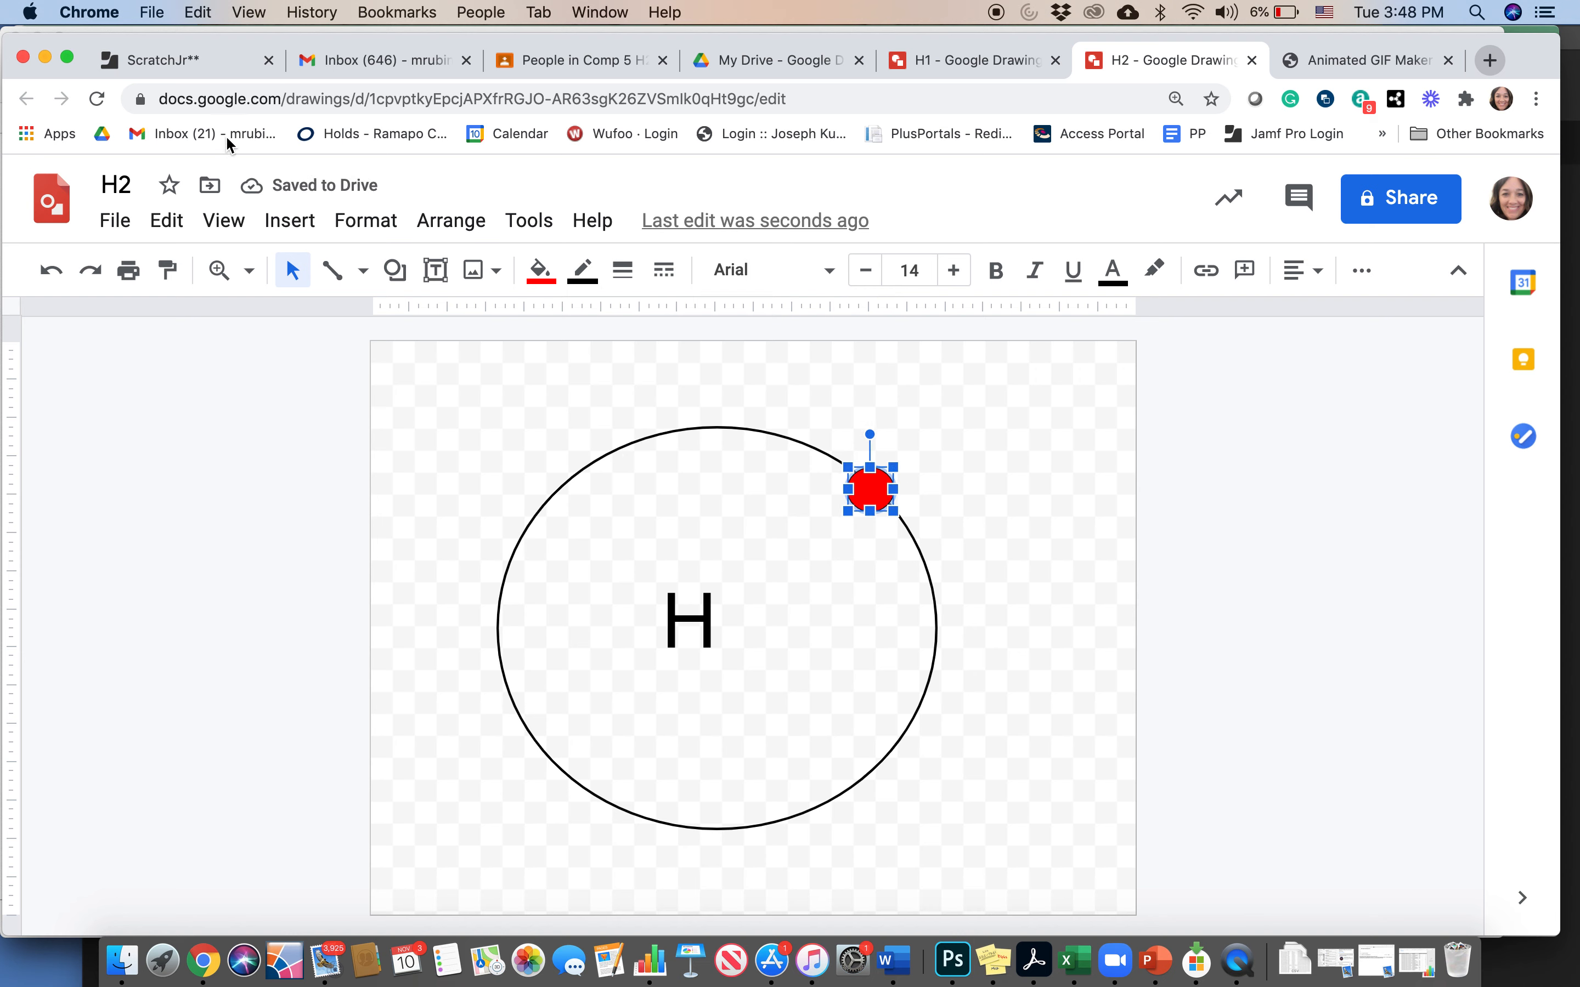
# - Copy the H2 drawing as H3 and move its red circle to the ring's right side, slightly below the middle
pyautogui.click(107, 224)
pyautogui.click(214, 435)
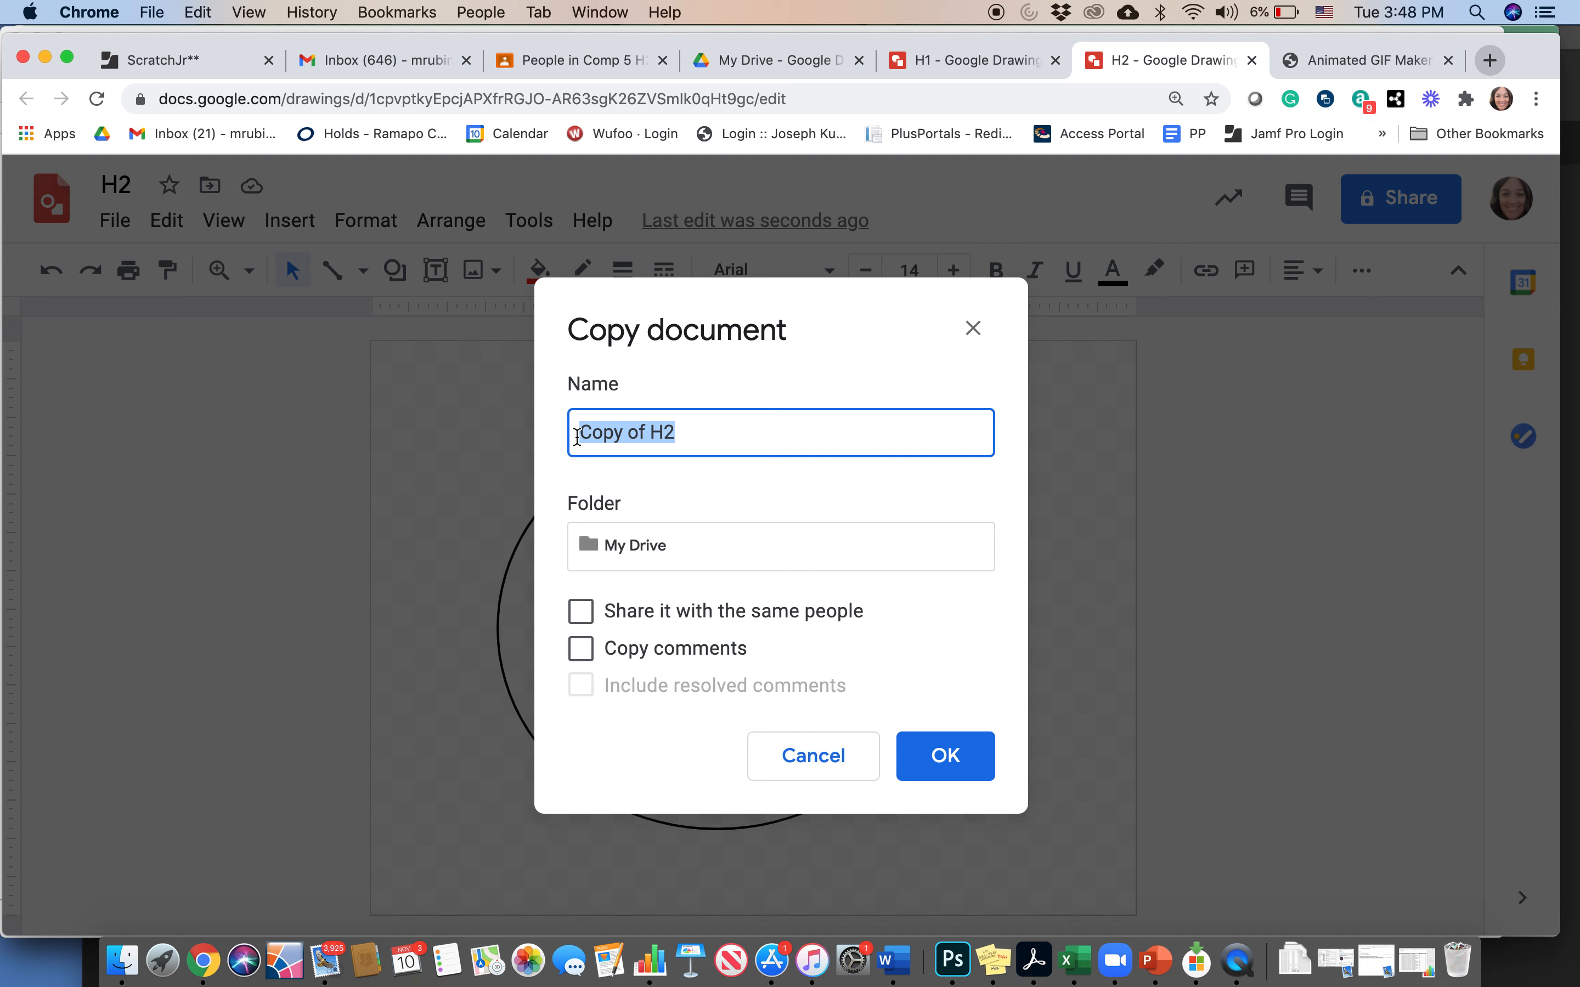
pyautogui.write('h')
pyautogui.press('BackSpace')
pyautogui.write('H3')
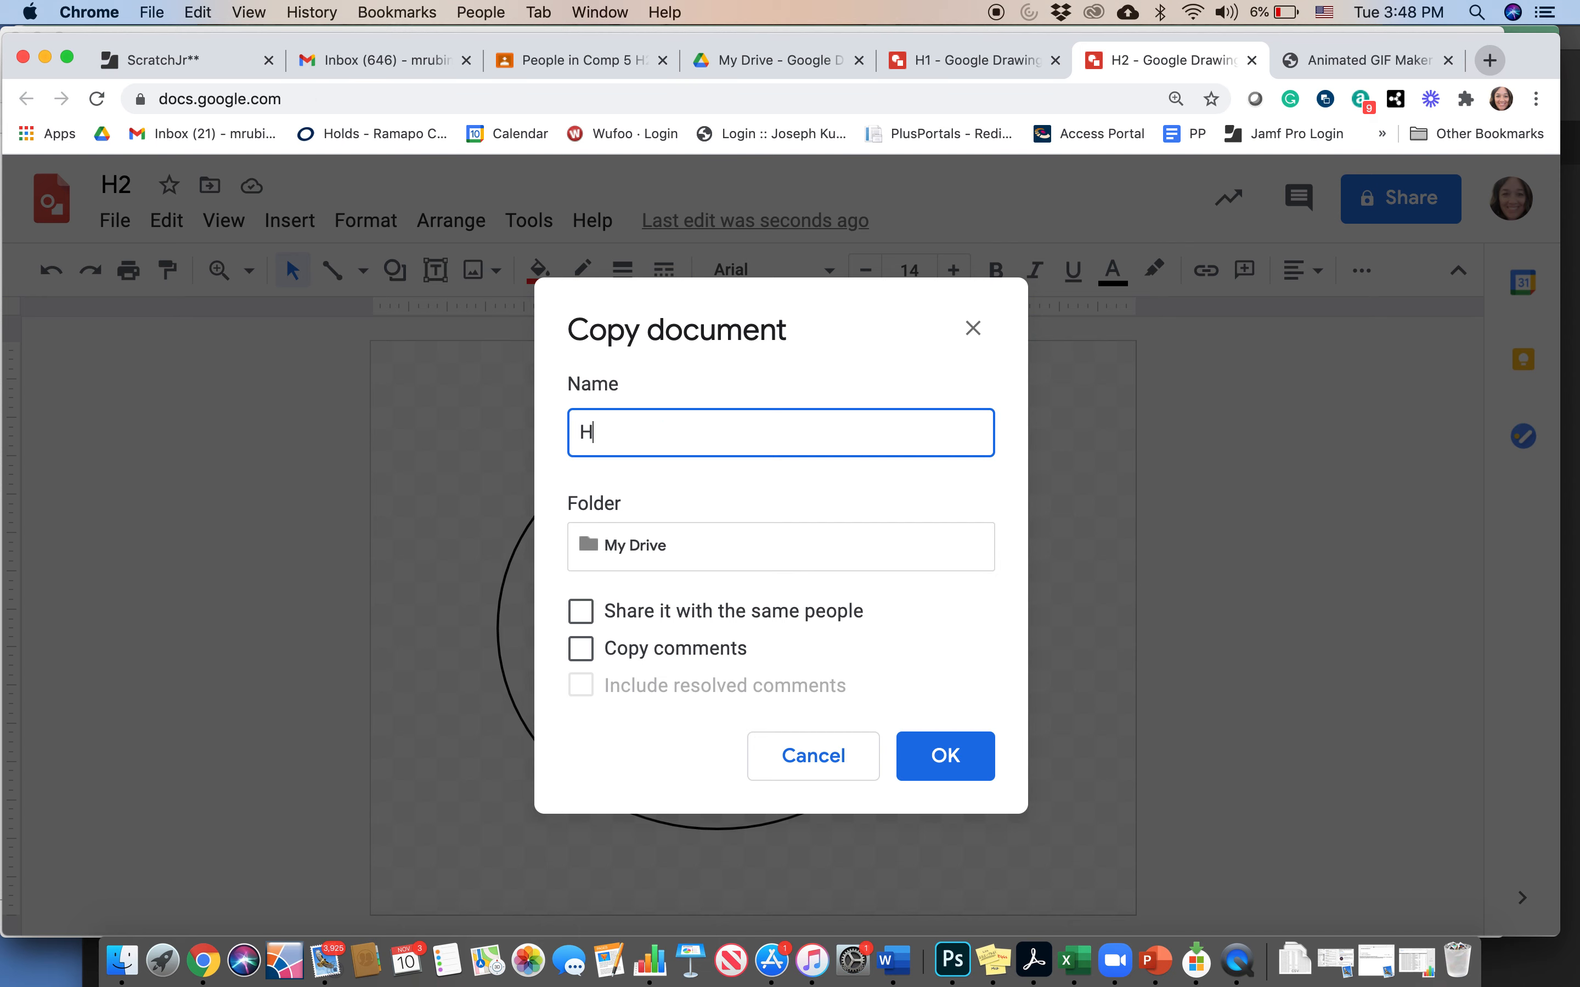
pyautogui.click(950, 757)
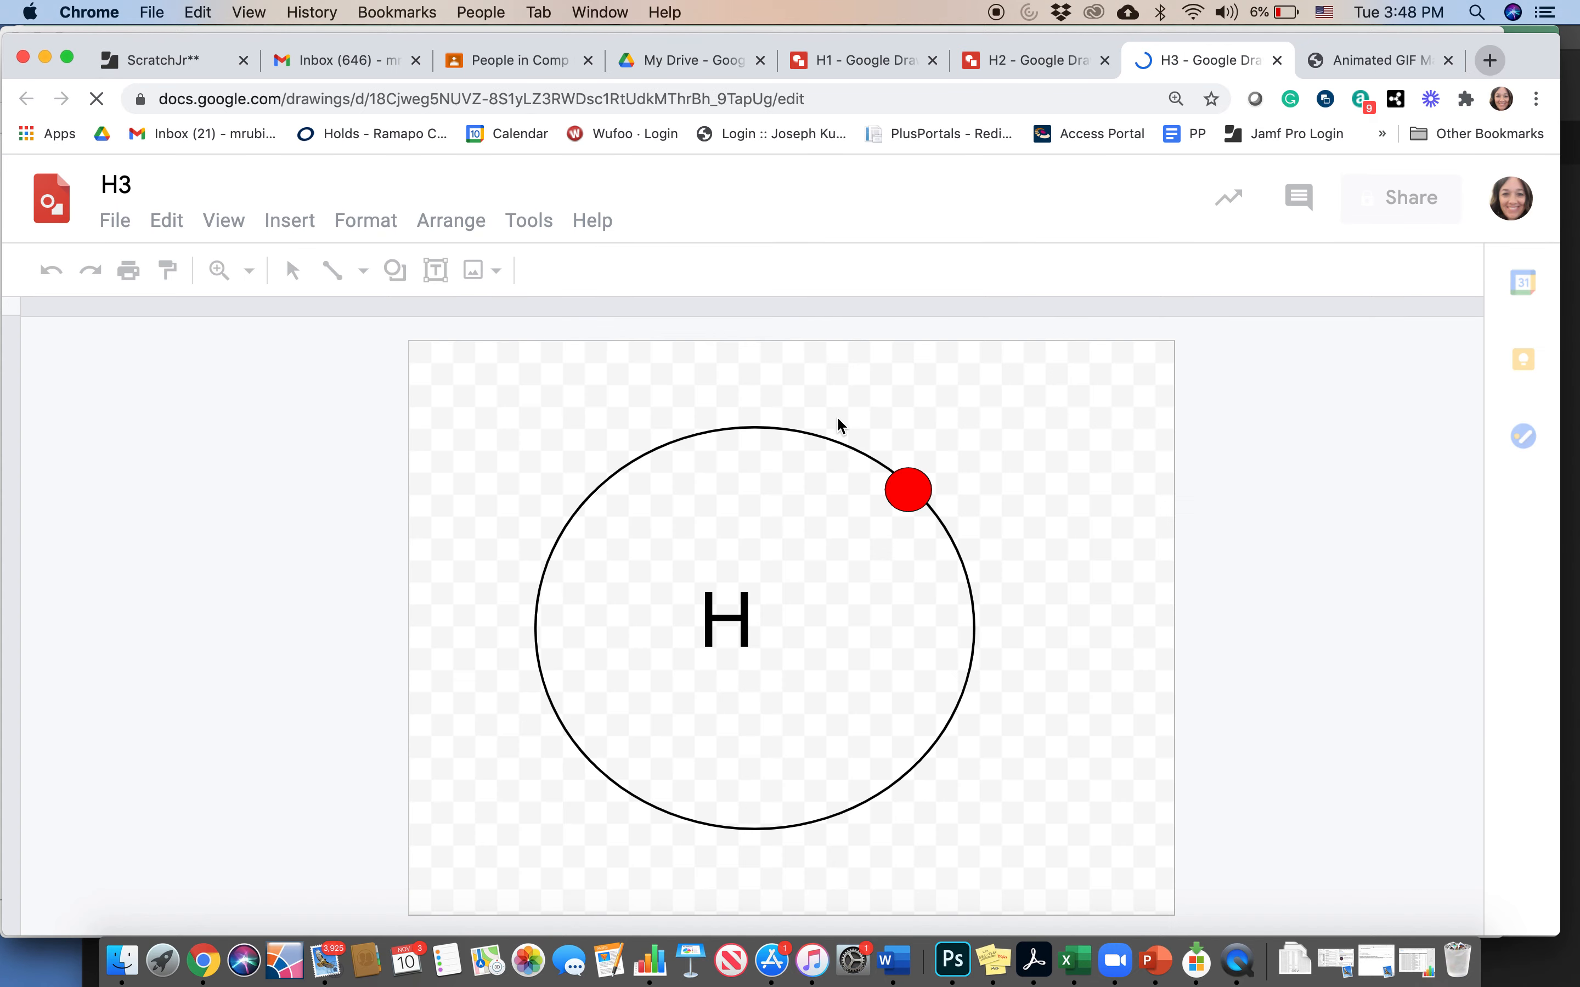
pyautogui.moveTo(874, 488); pyautogui.dragTo(935, 675)
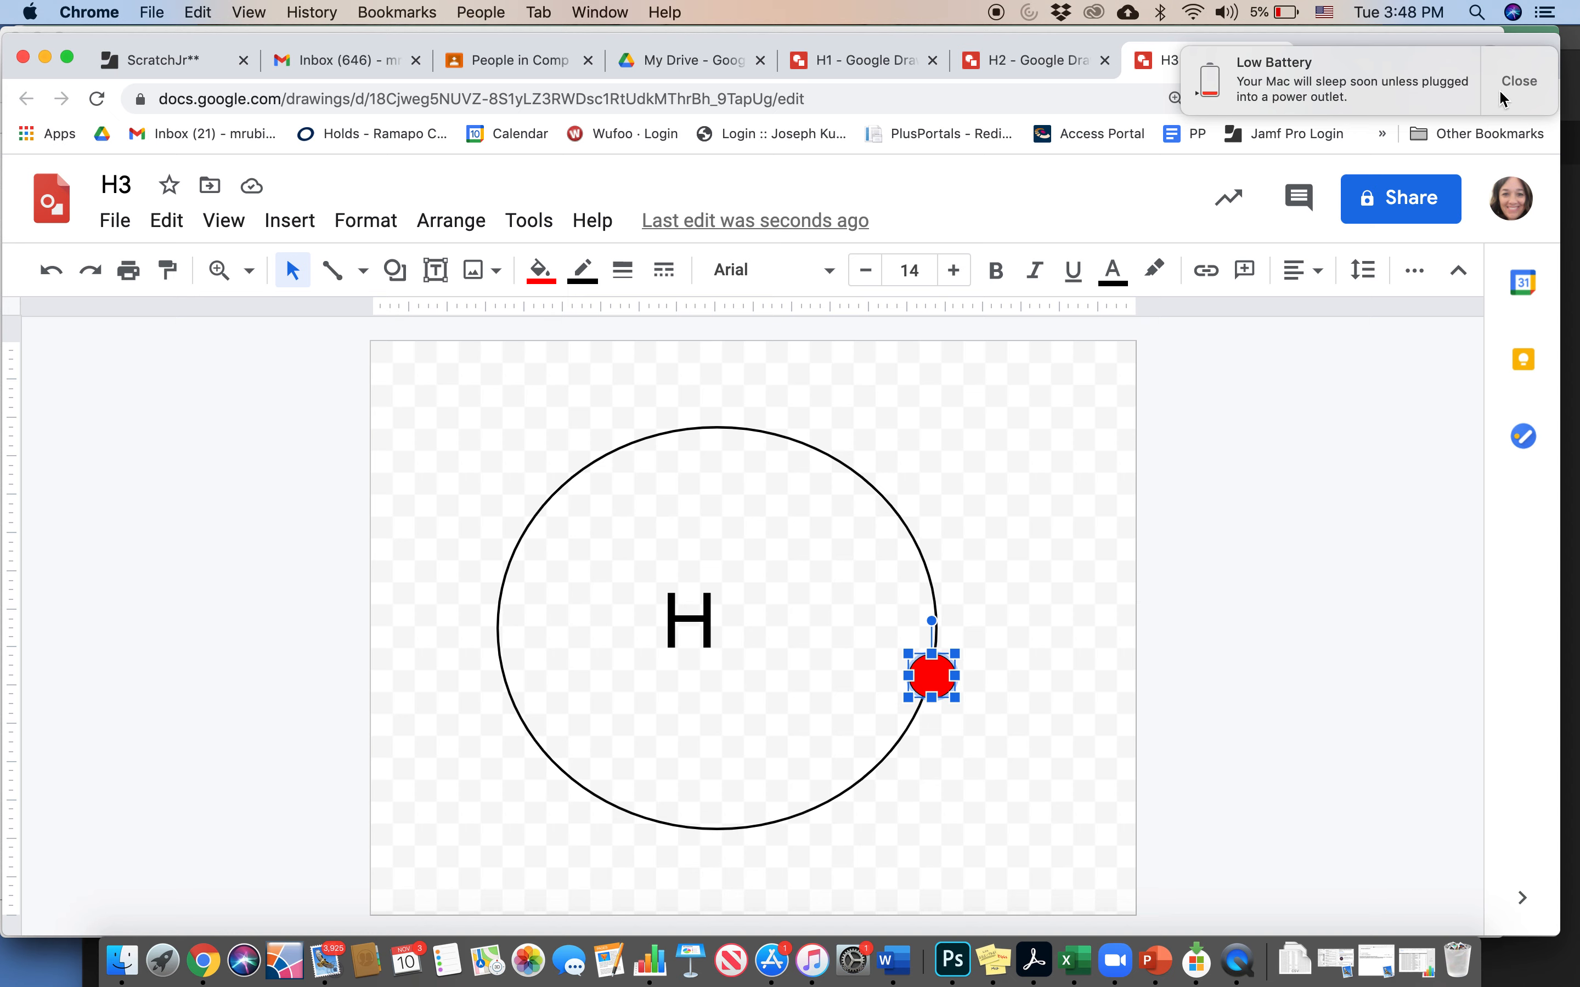
pyautogui.click(1518, 81)
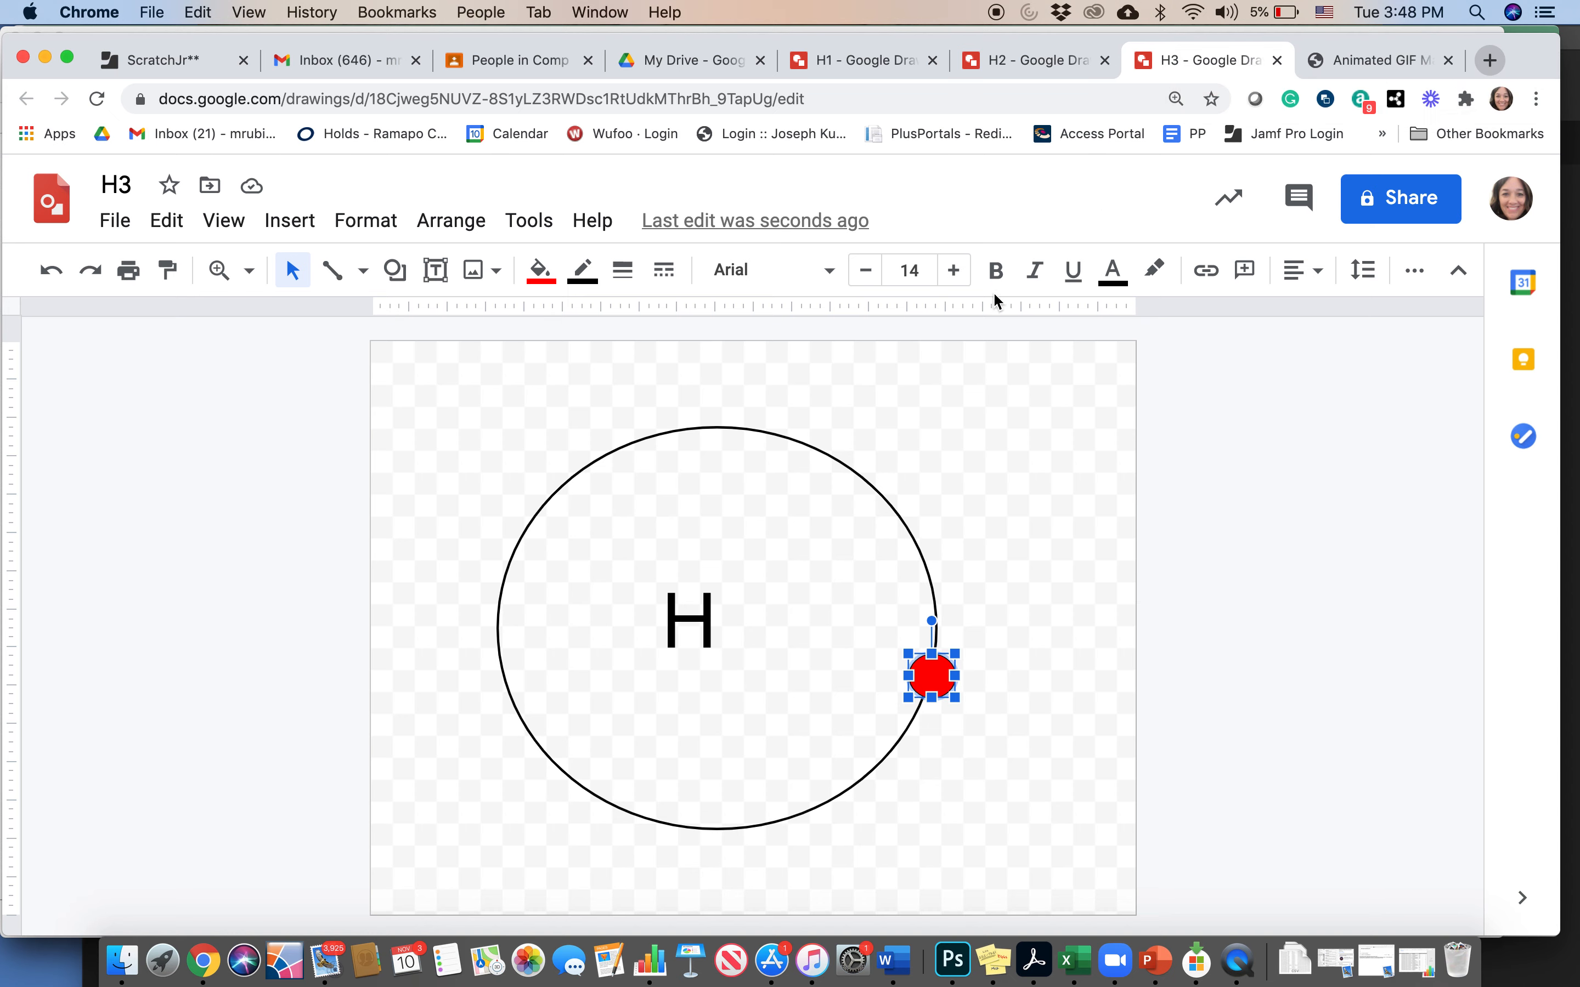
# - Switch to the H1 drawing and download it as a PNG image
pyautogui.click(841, 61)
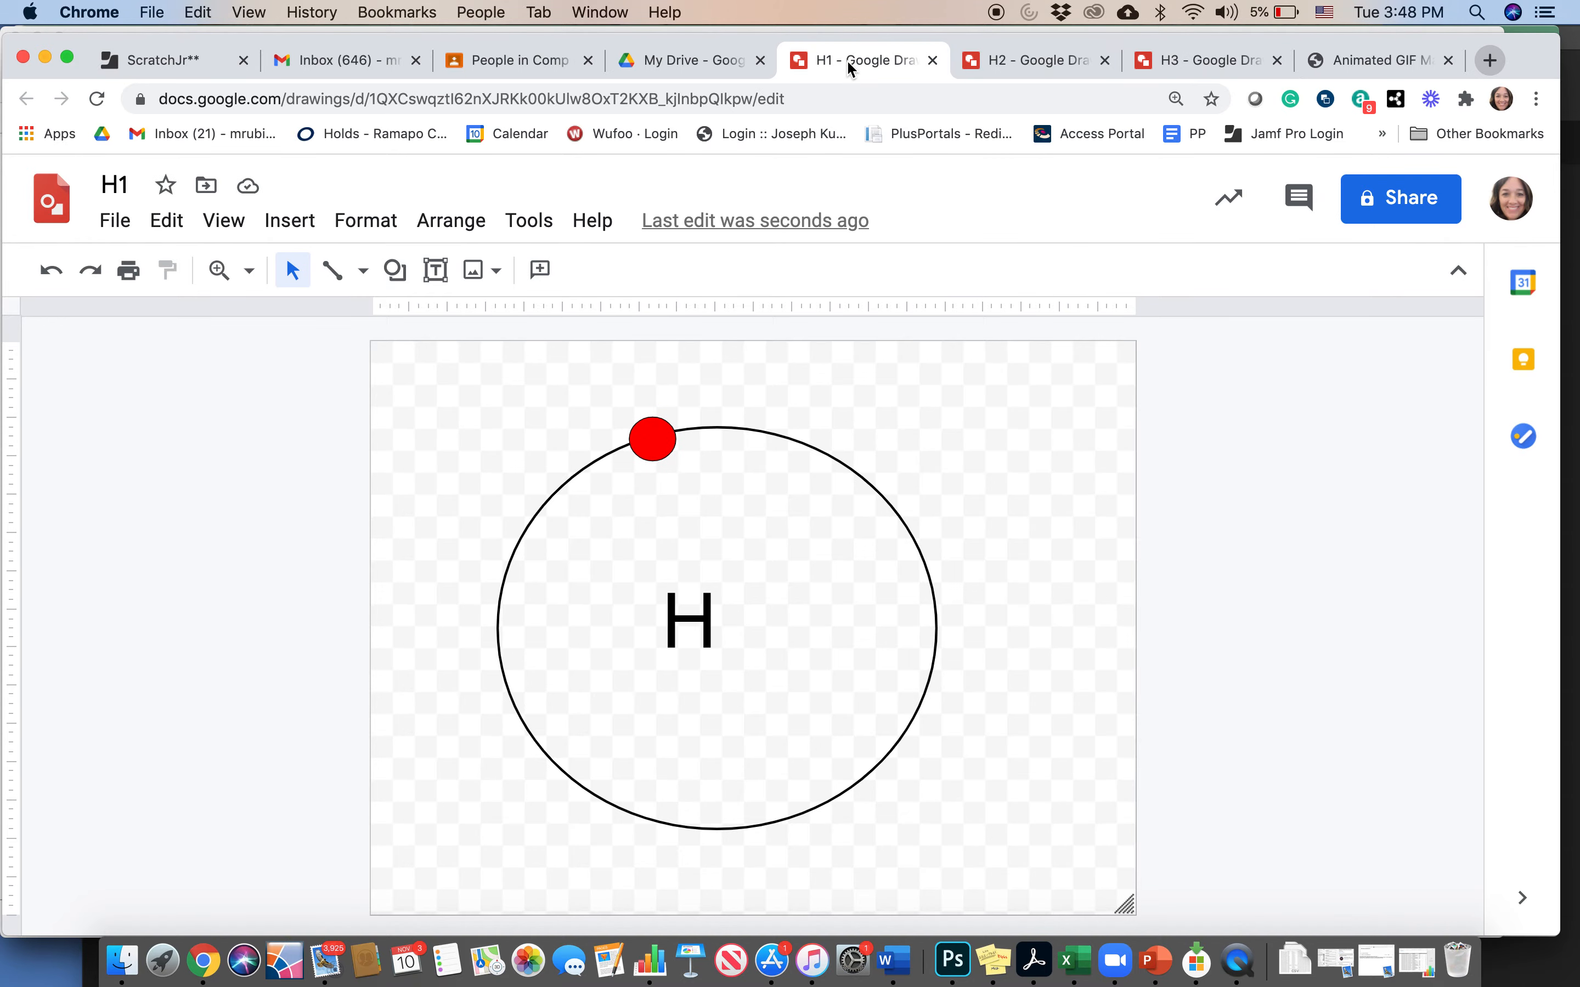
pyautogui.click(113, 219)
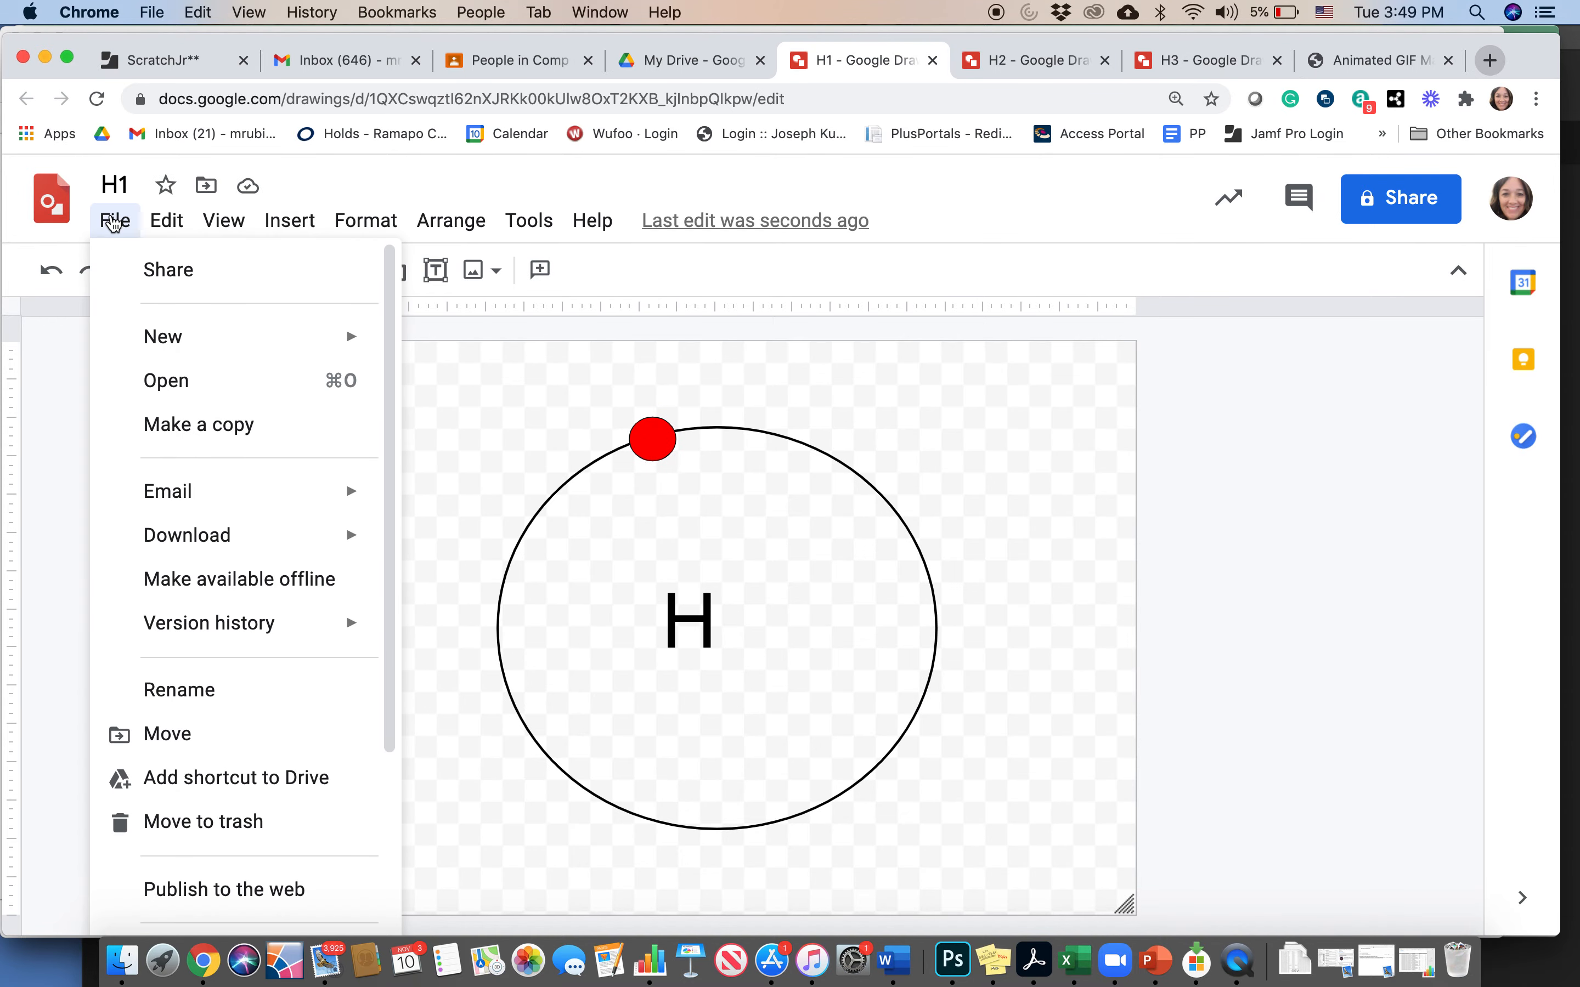
pyautogui.moveTo(169, 528)
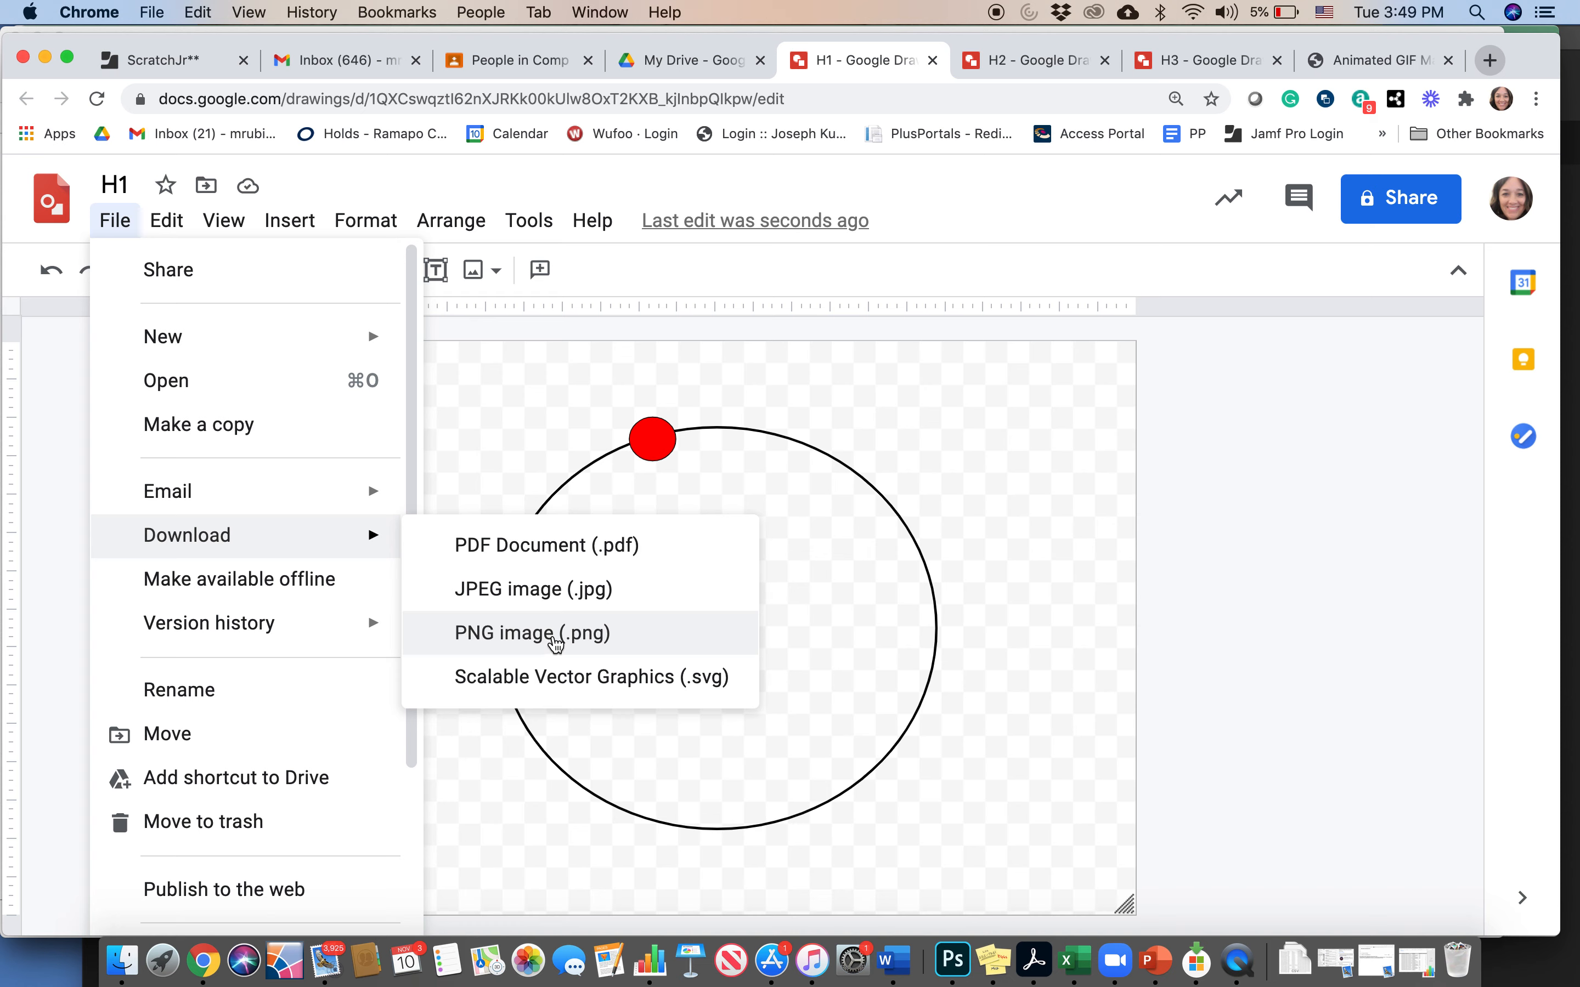
pyautogui.click(553, 639)
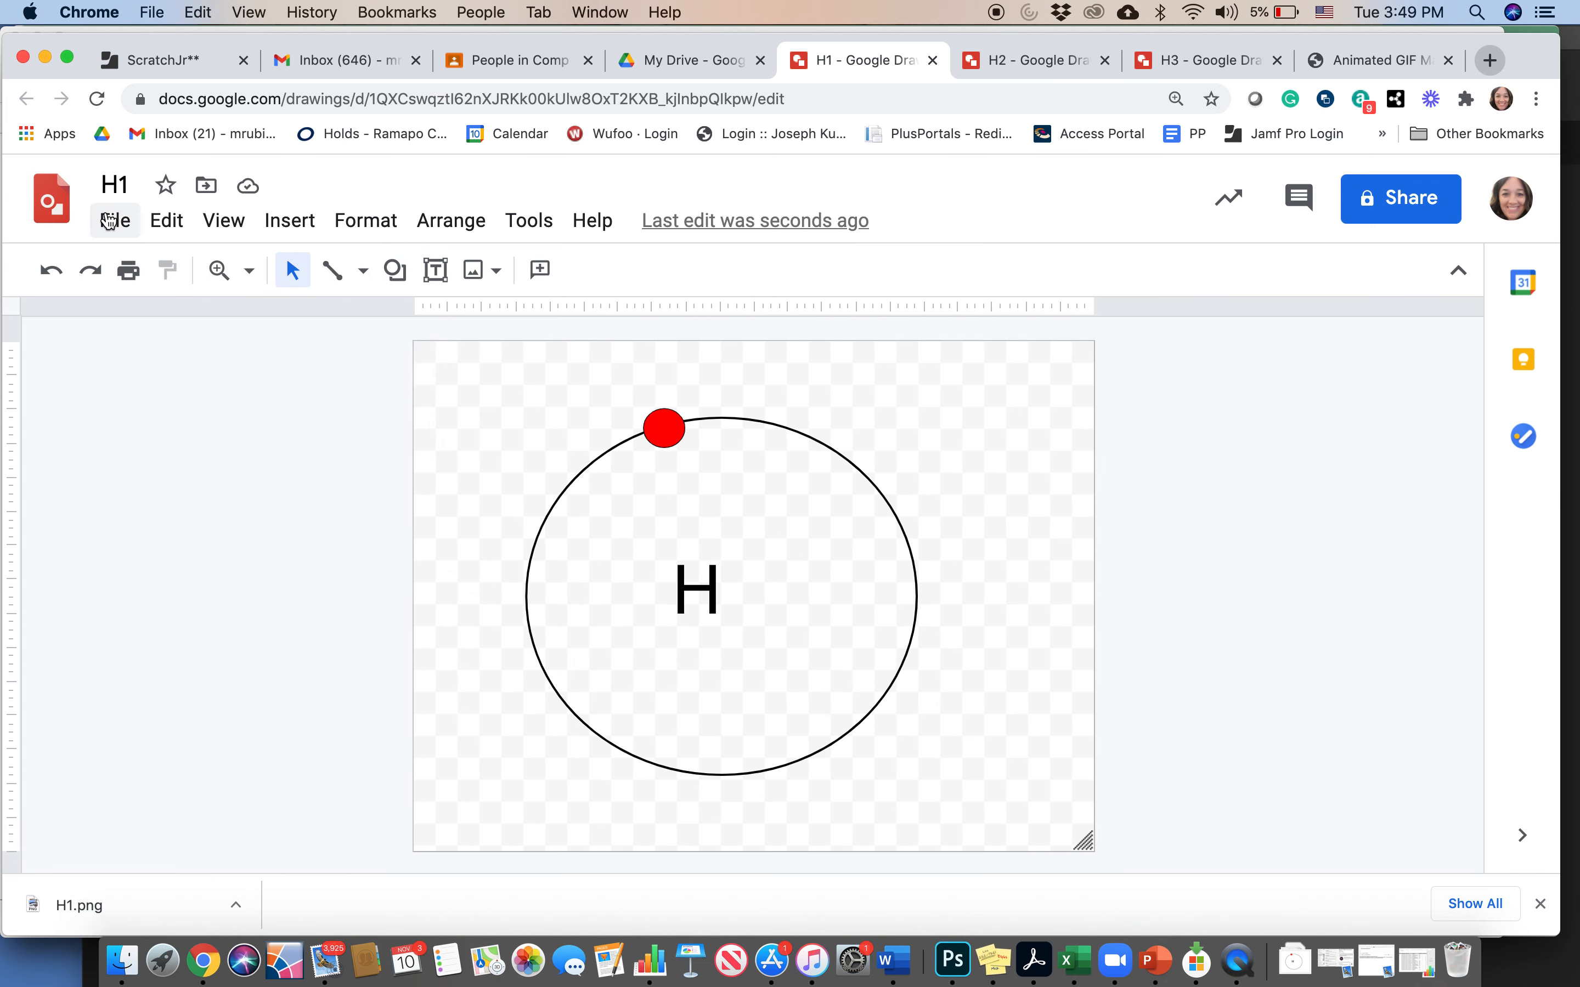
# - Switch to the H2 drawing and download it as a PNG image
pyautogui.click(1058, 69)
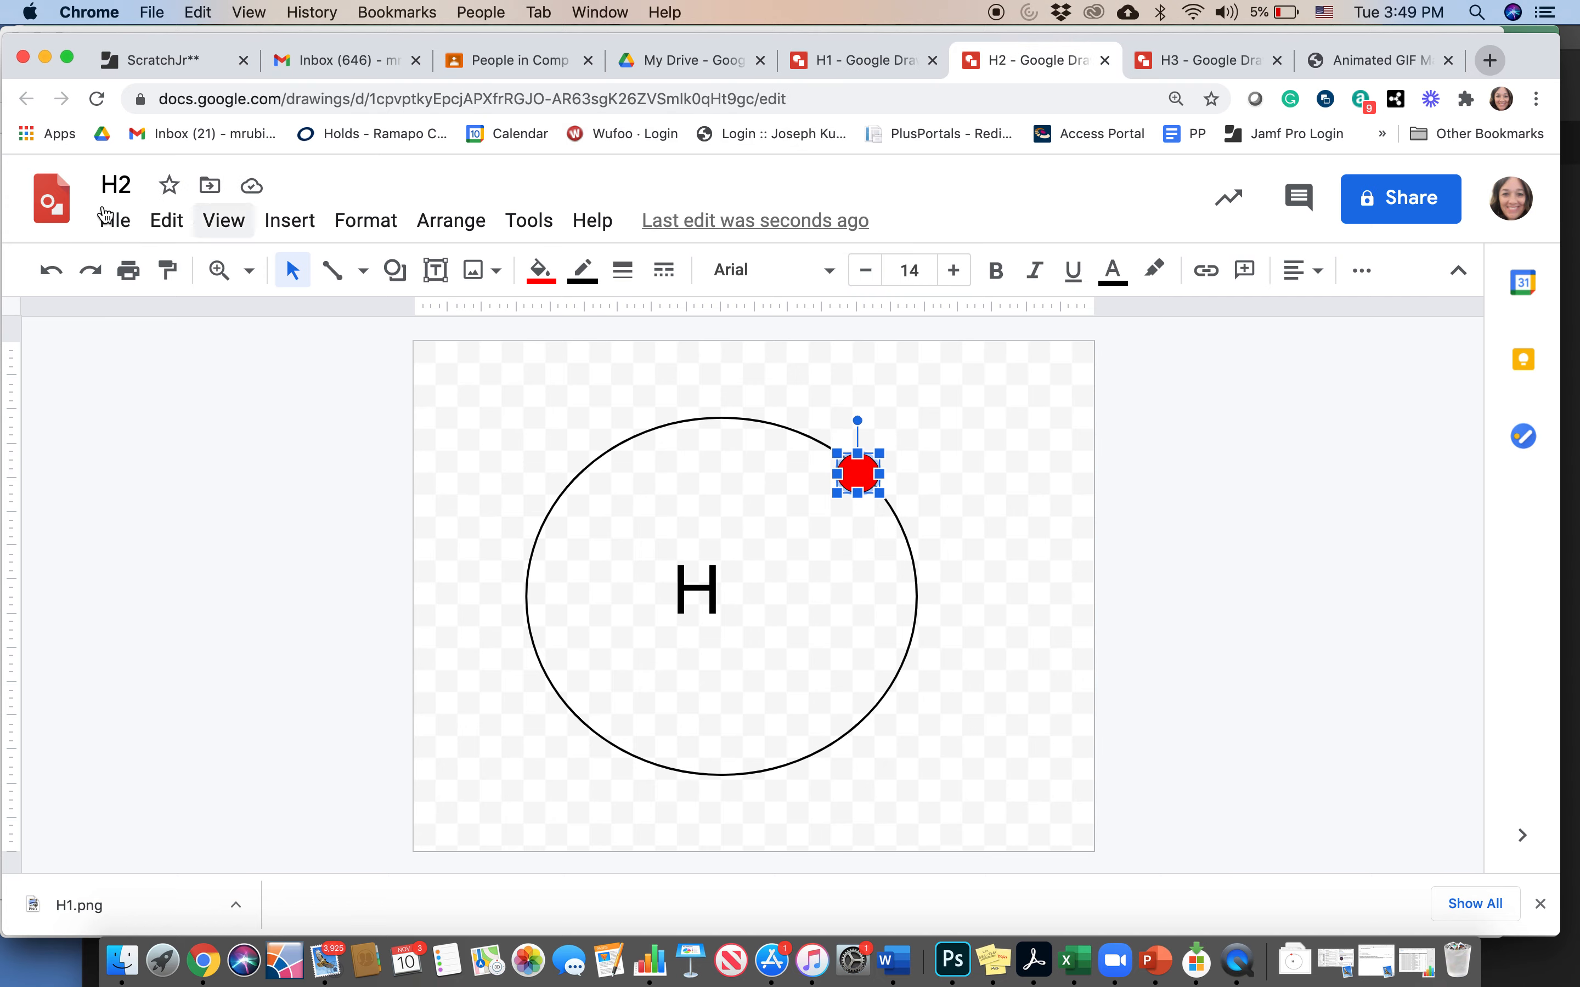
pyautogui.click(115, 220)
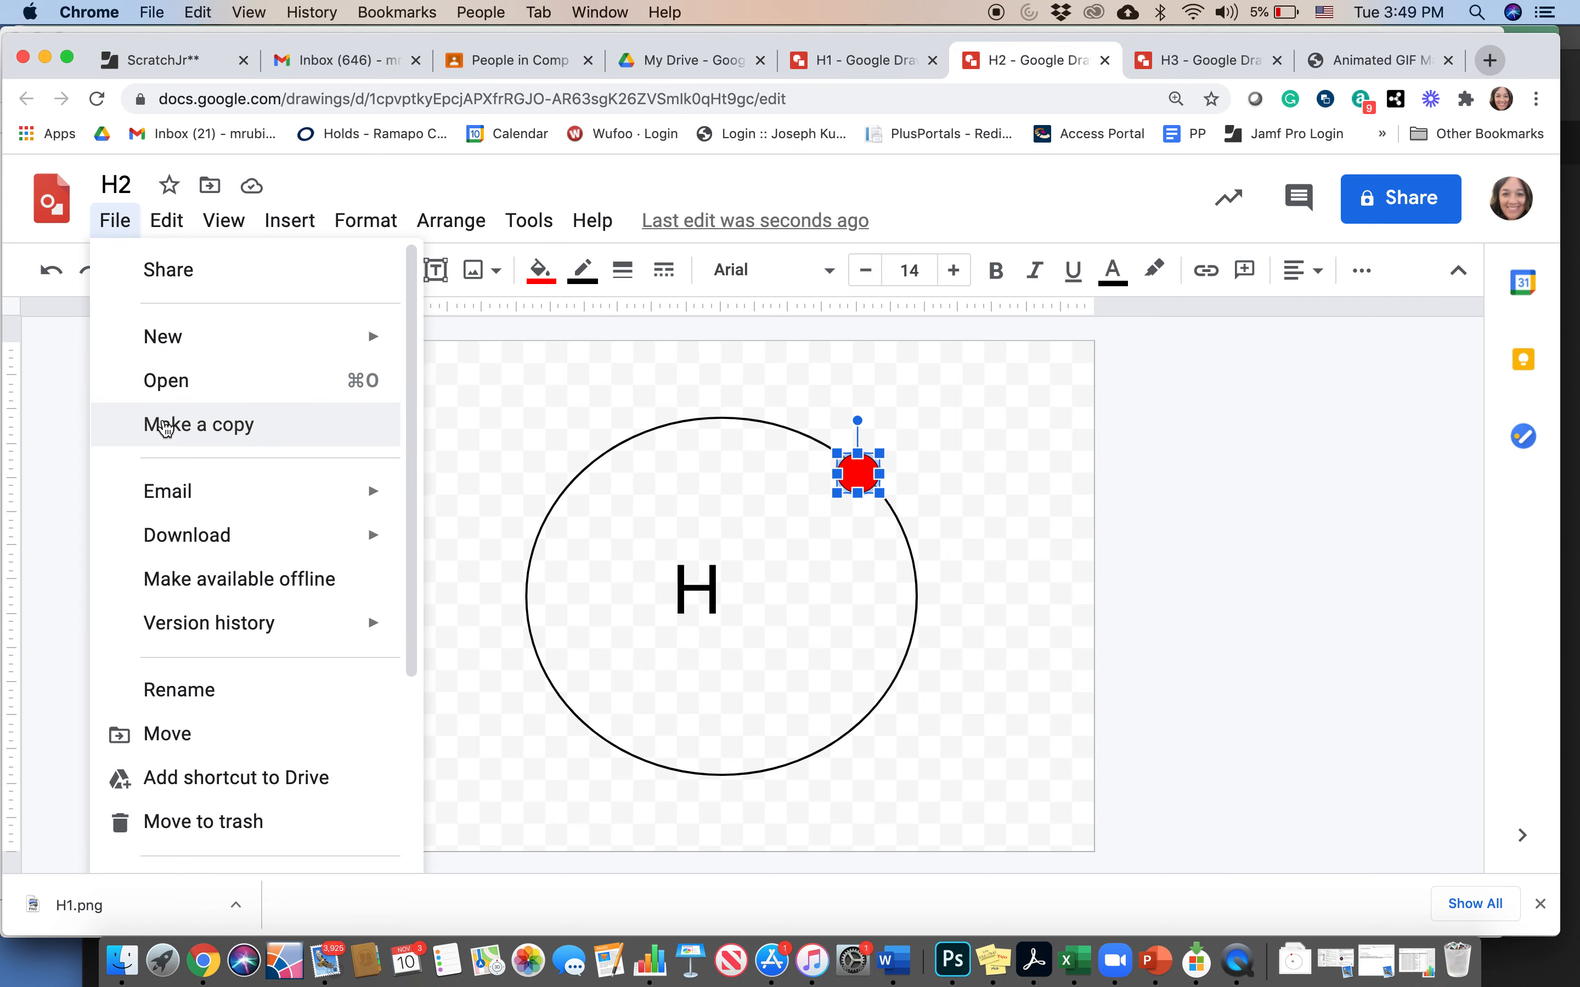
pyautogui.moveTo(212, 554)
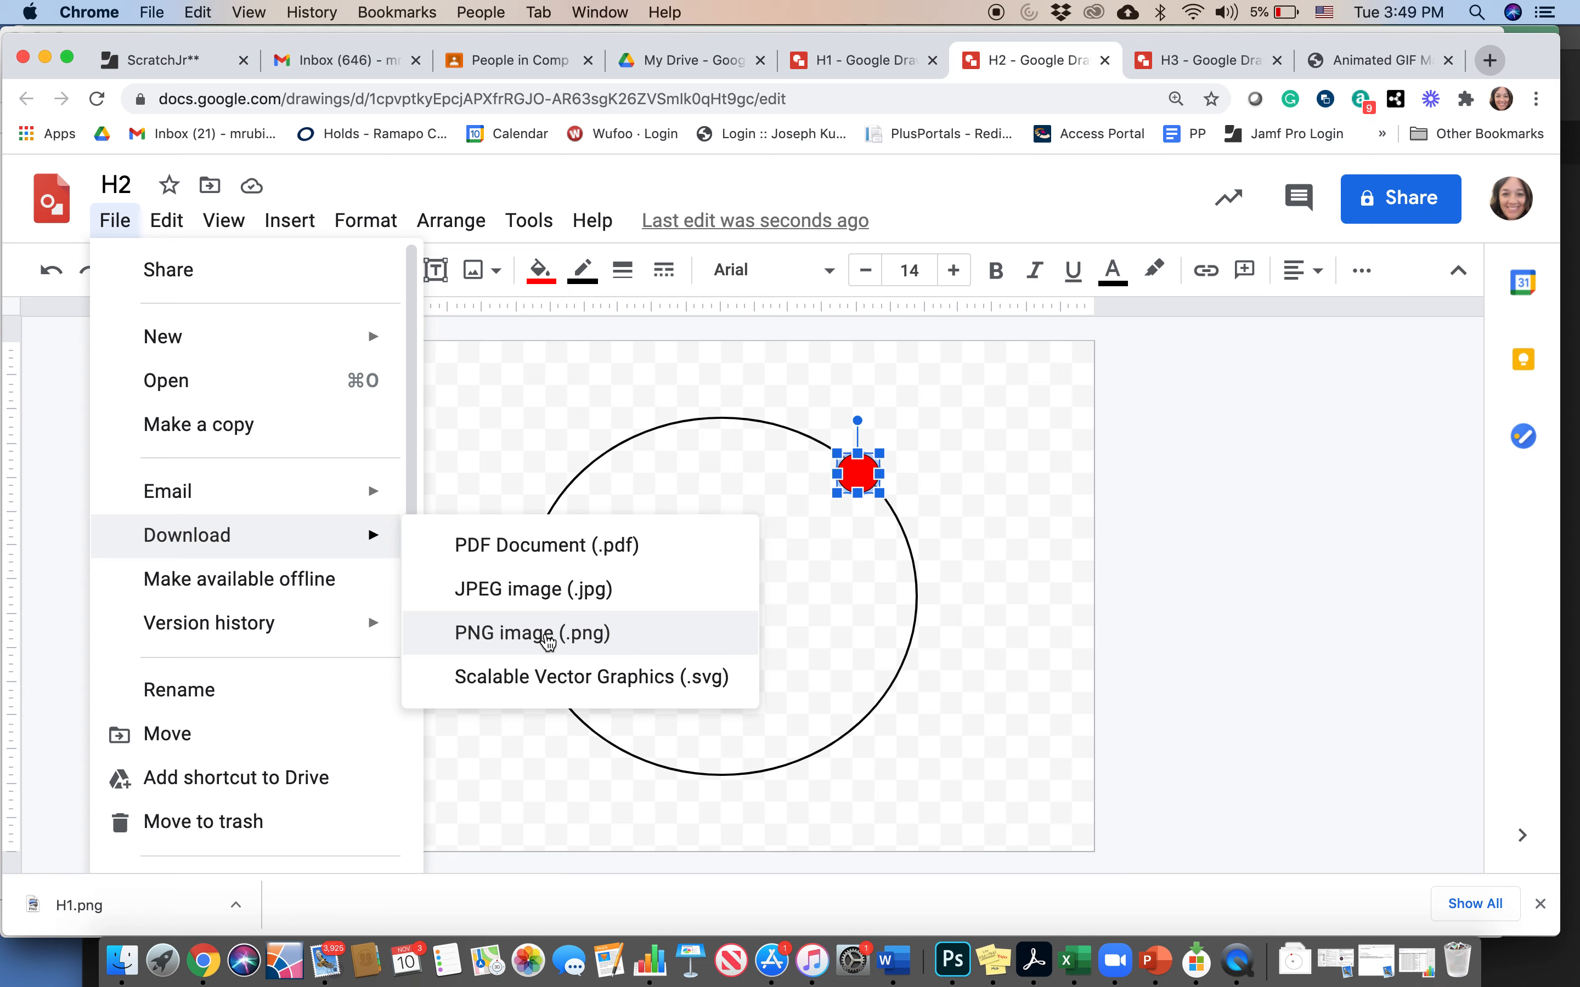
pyautogui.click(547, 637)
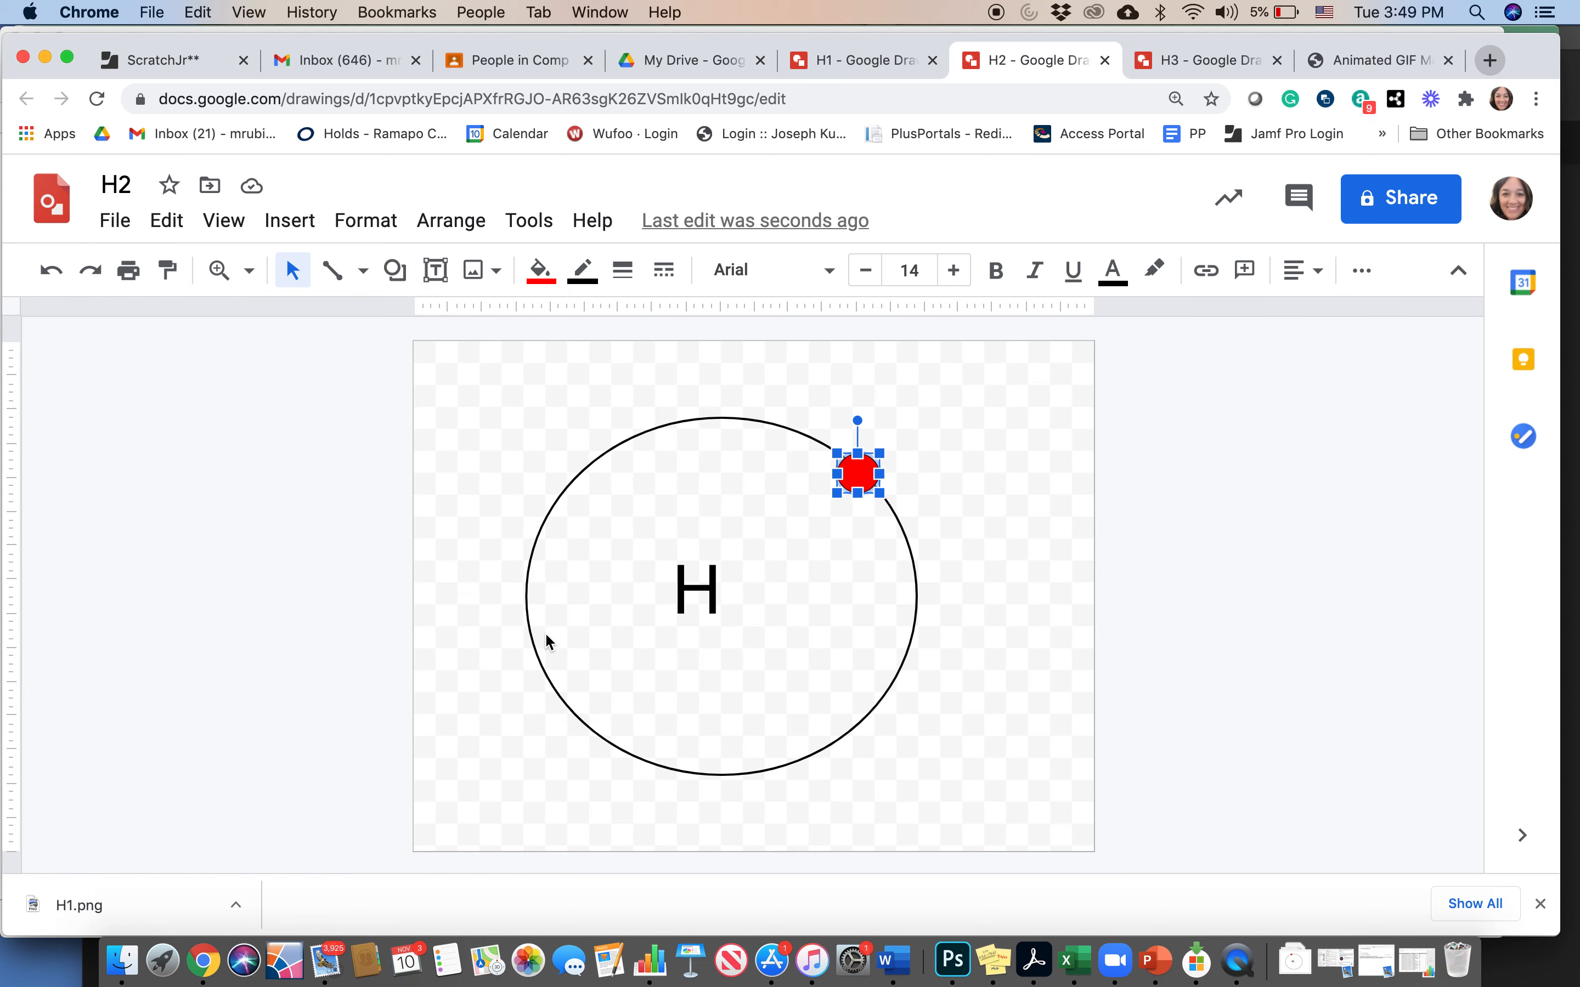
# - Switch to the H3 drawing and download it as a PNG image
pyautogui.click(1197, 54)
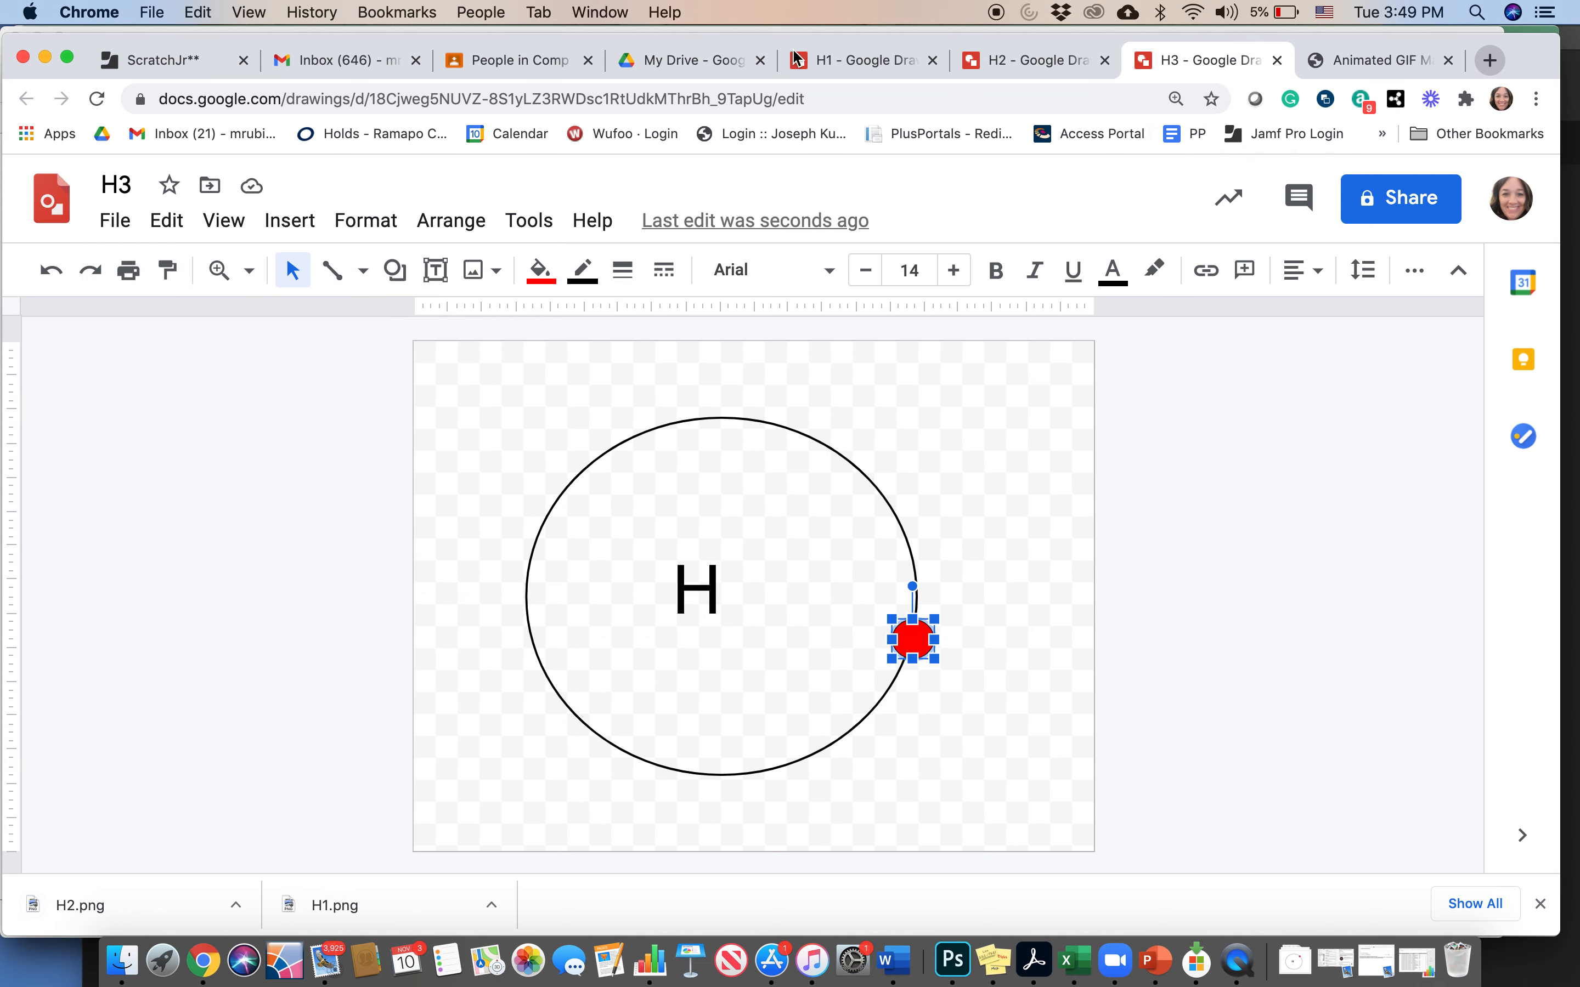
pyautogui.click(110, 222)
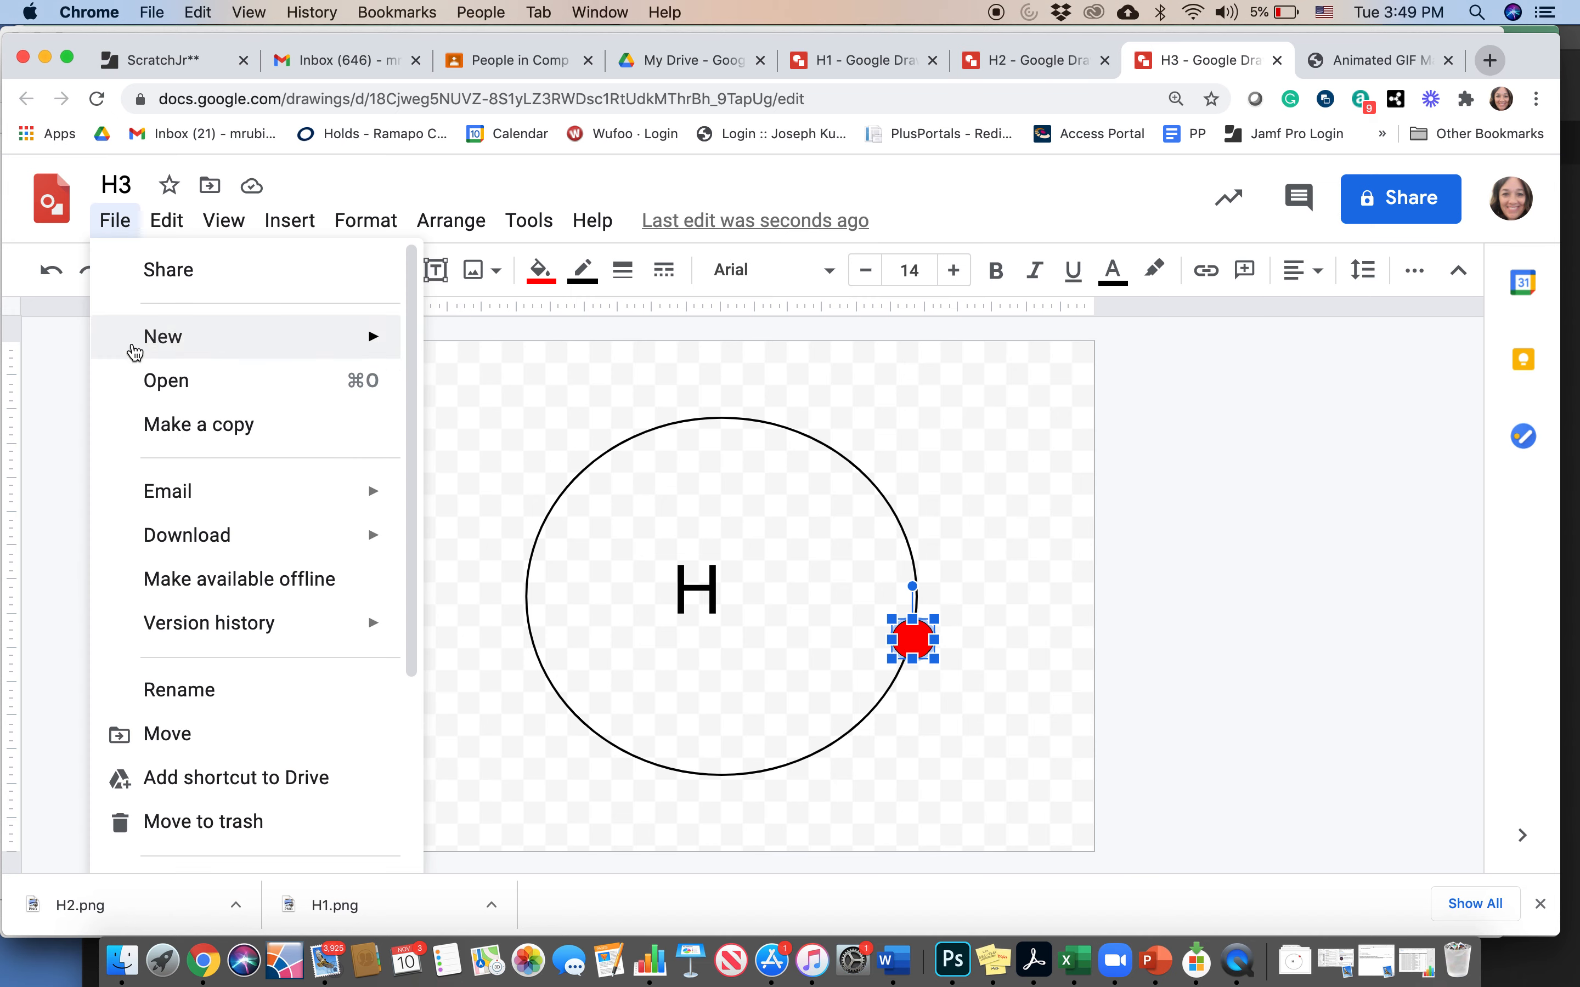
pyautogui.moveTo(412, 546)
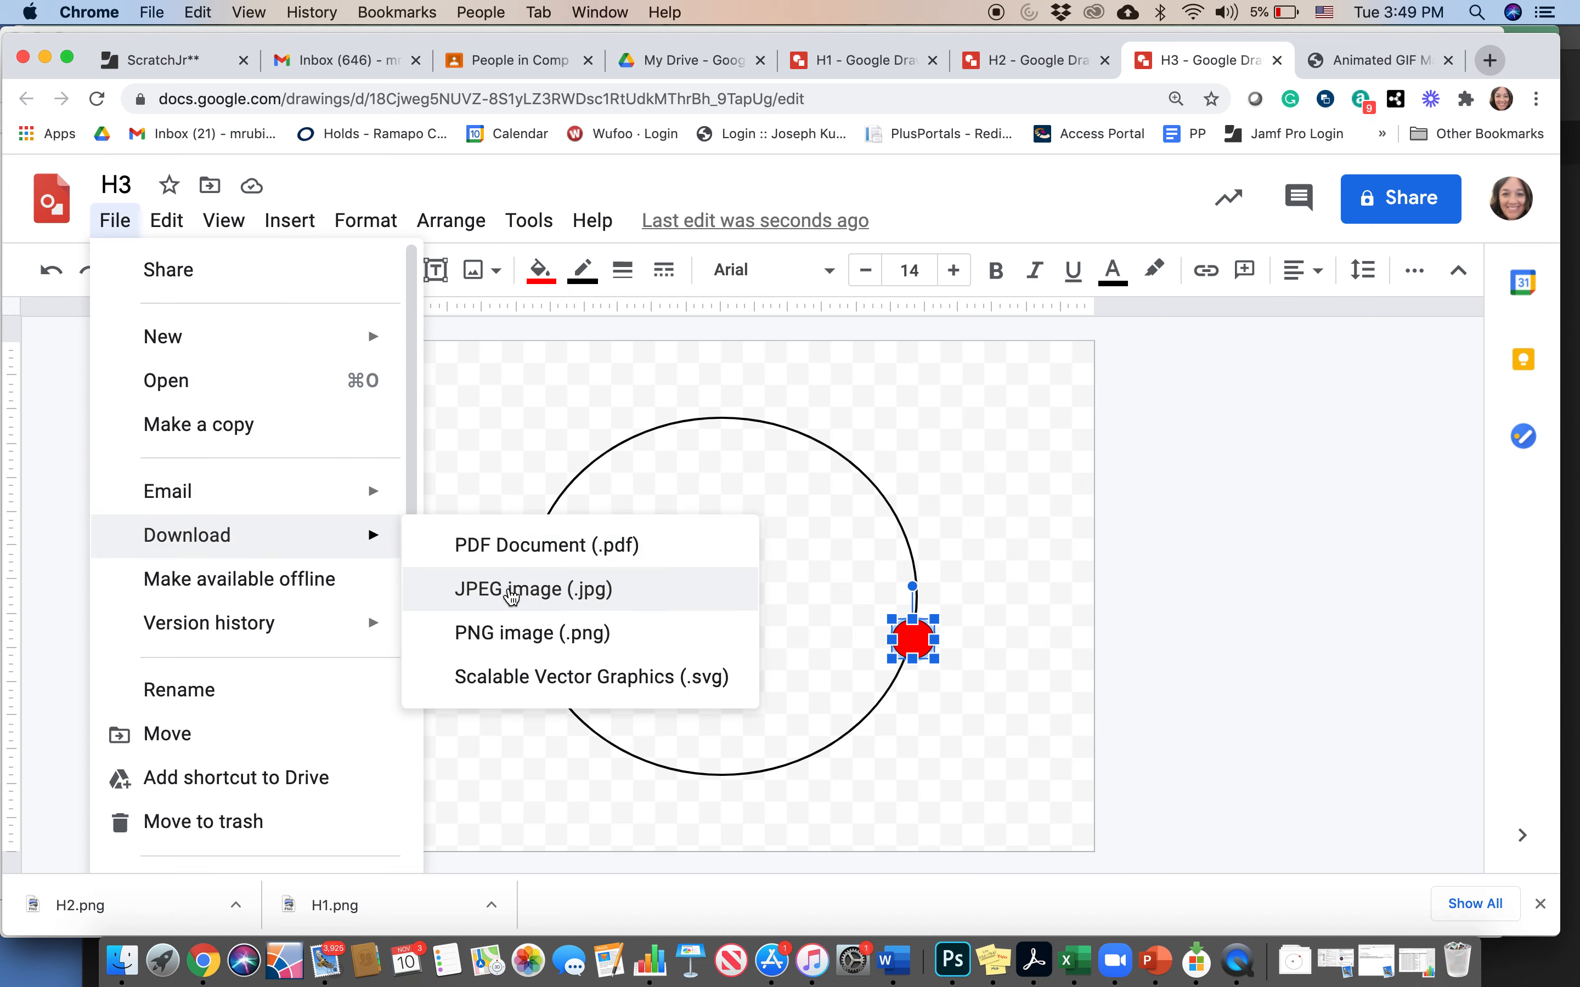
pyautogui.click(509, 631)
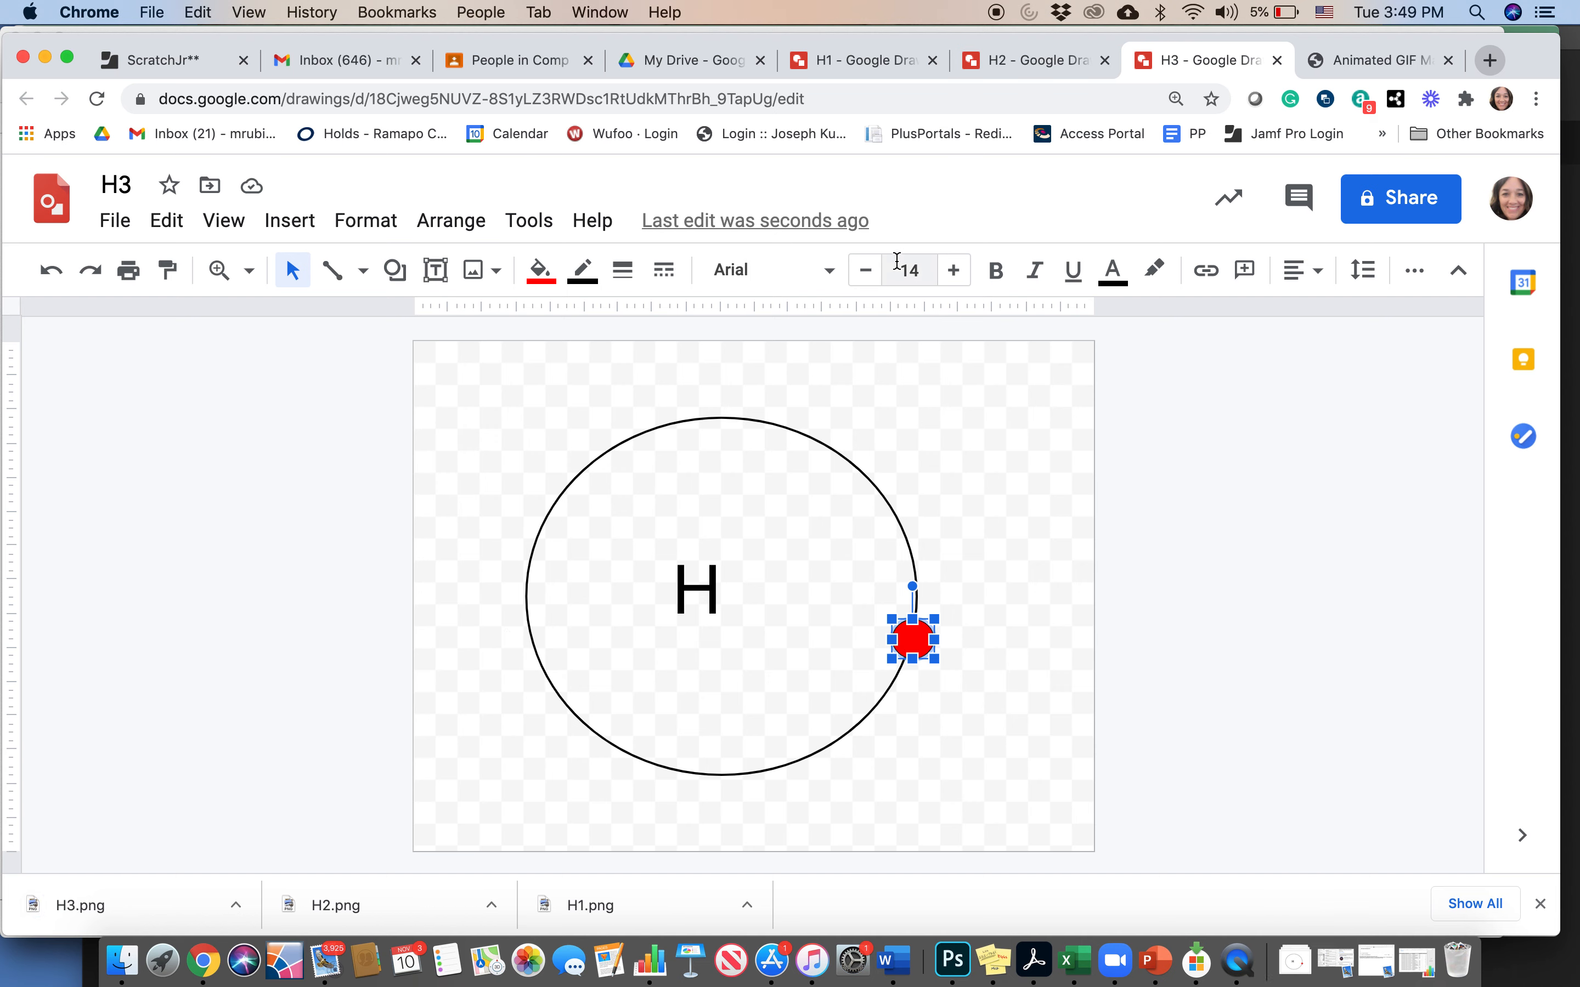
# - Switch to GIFMaker.me and upload H1.png, H2.png and H3.png together from the Downloads folder
pyautogui.click(1346, 65)
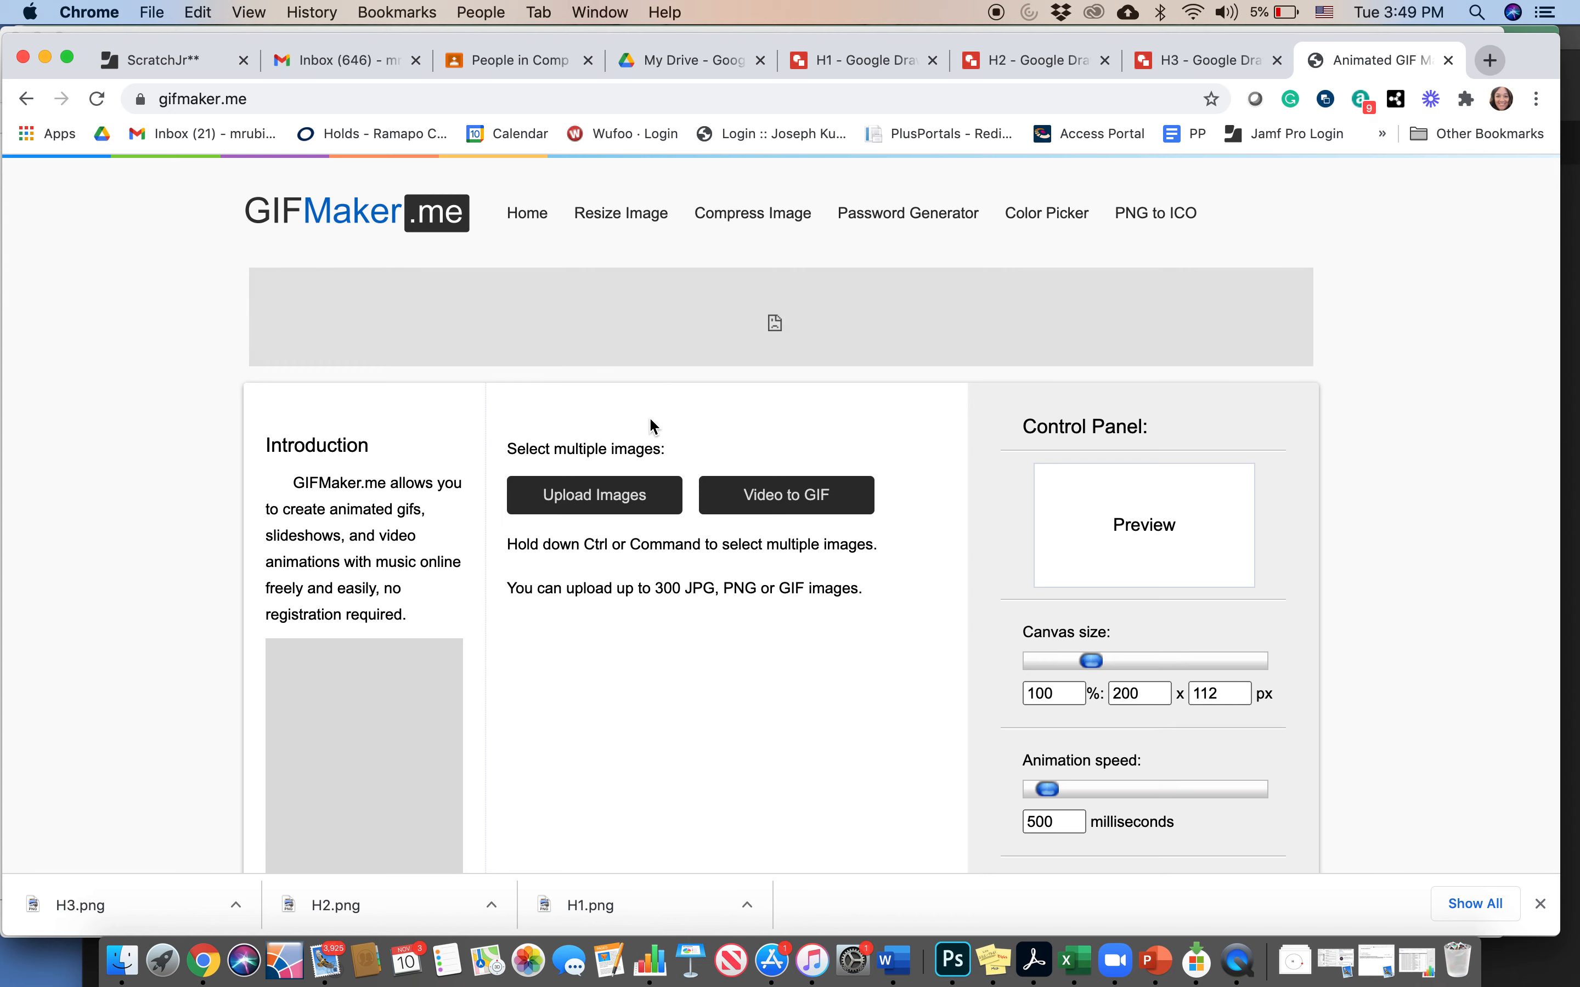
pyautogui.click(624, 508)
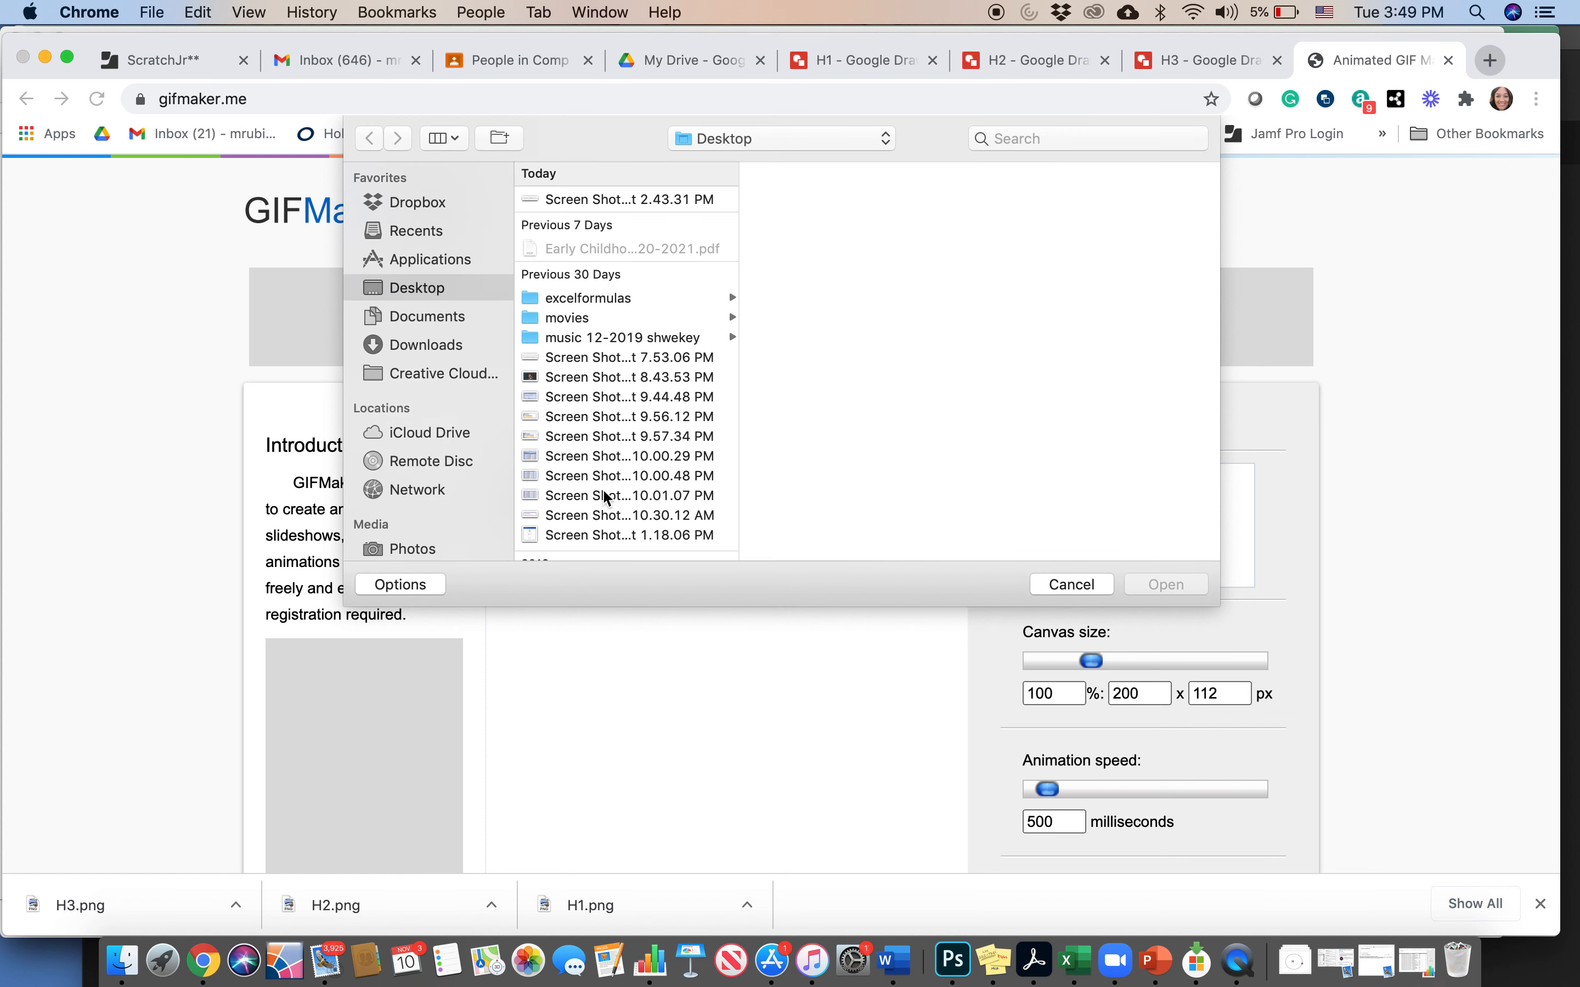
pyautogui.click(428, 346)
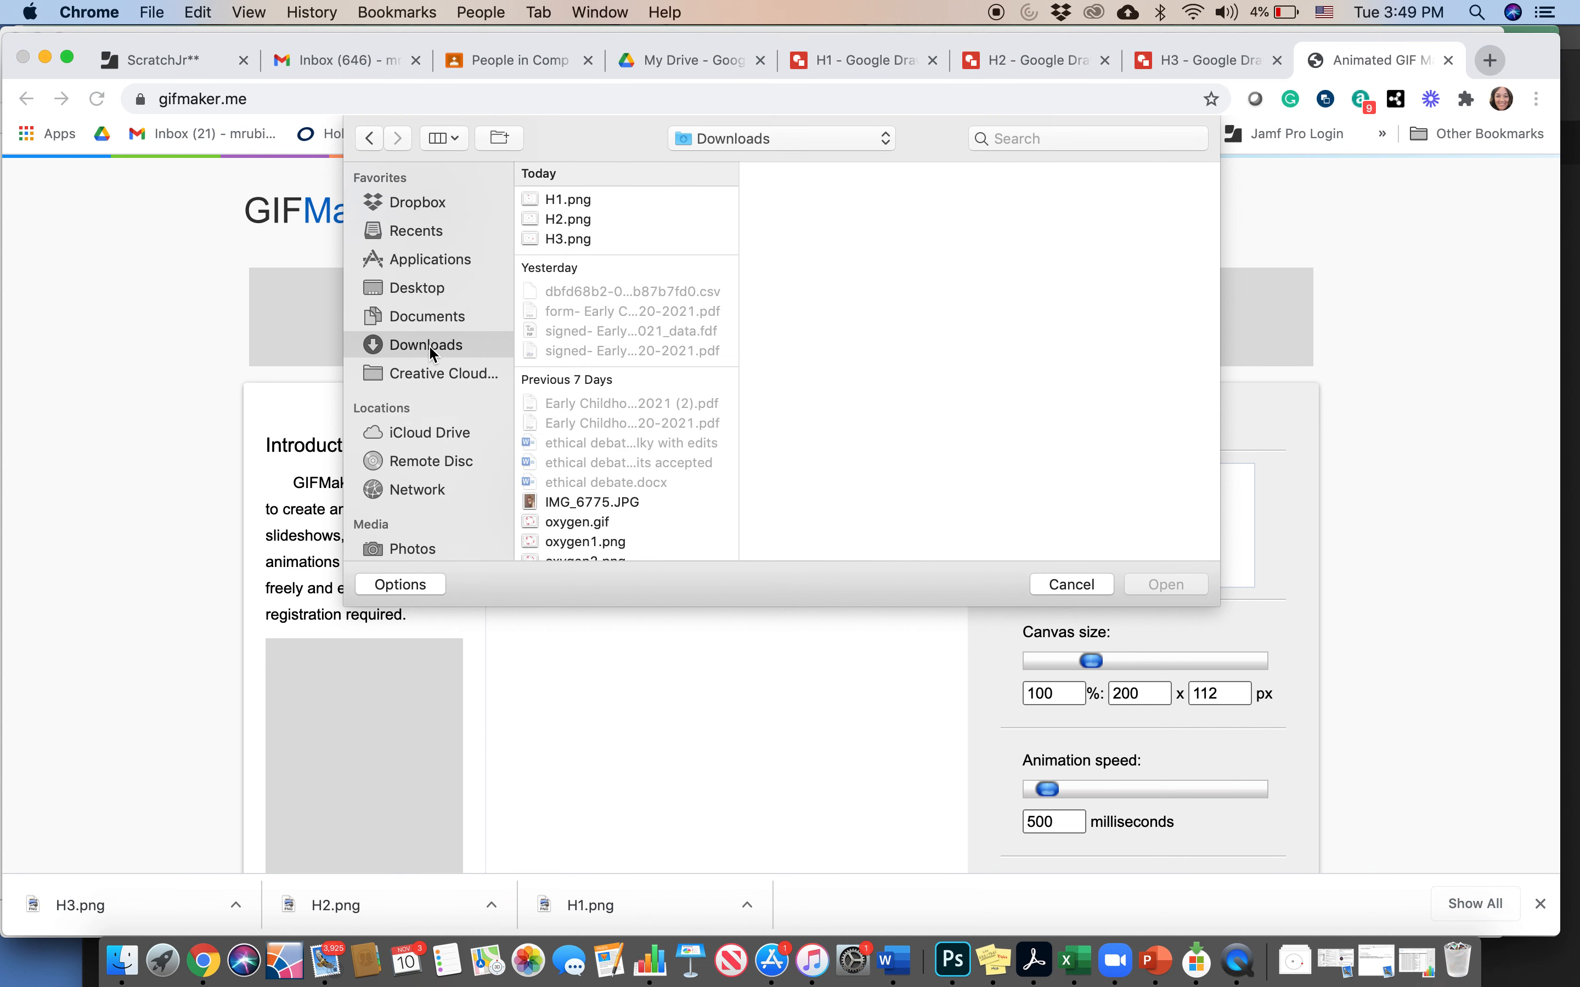
pyautogui.click(560, 199)
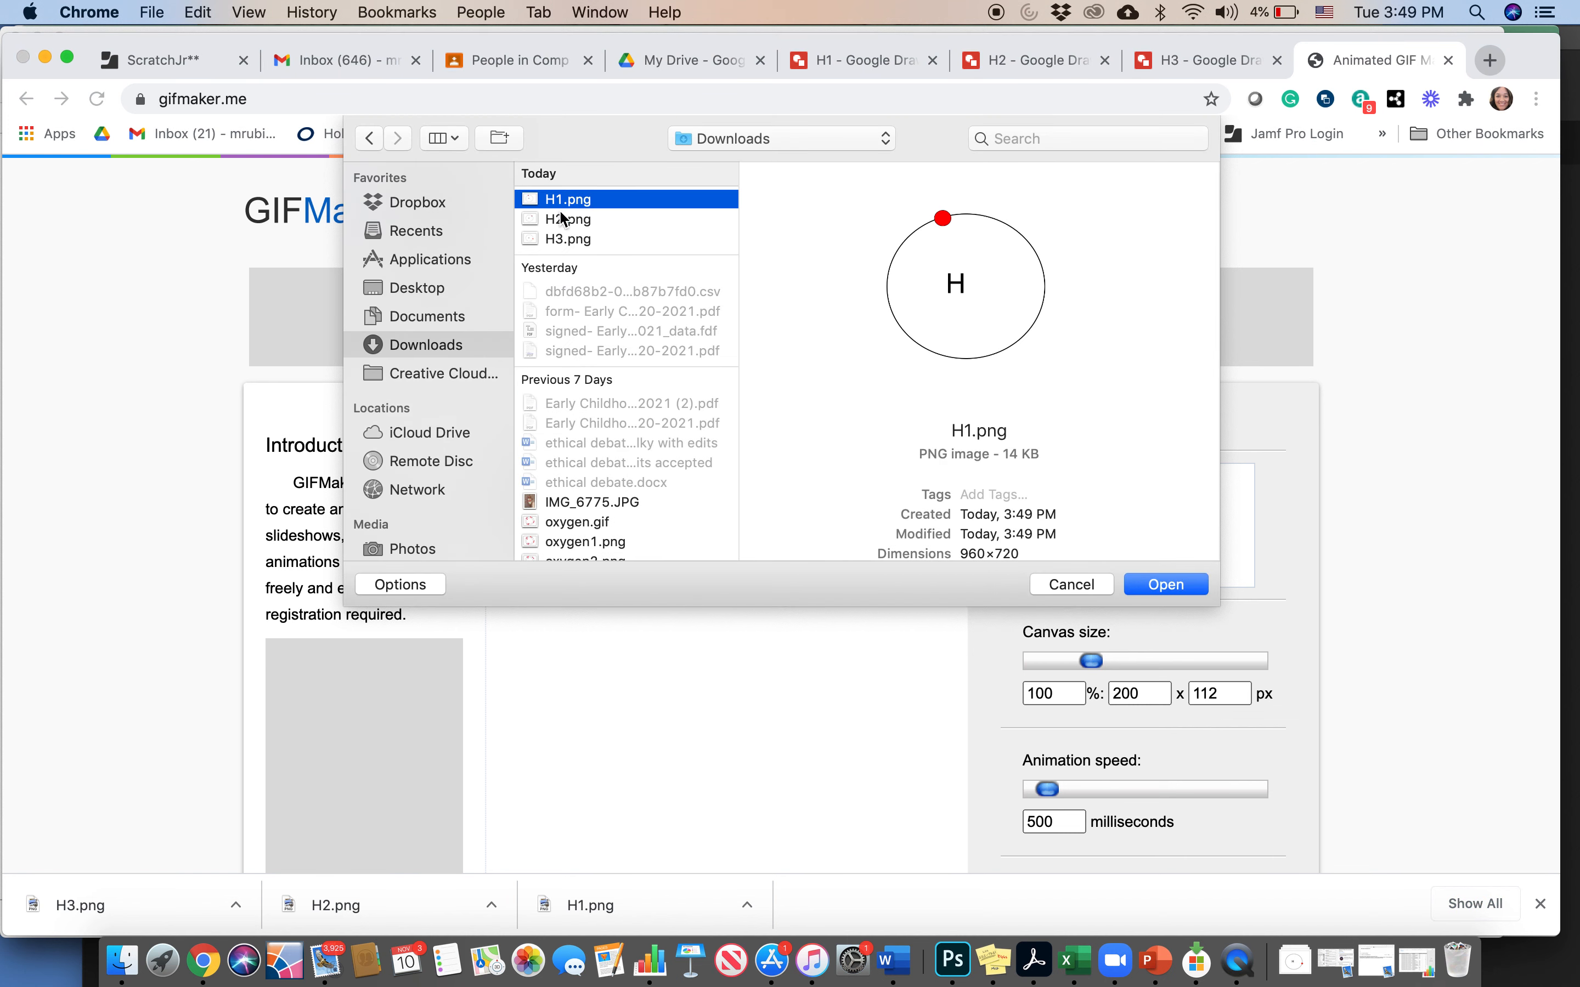
pyautogui.keyDown('shift'); pyautogui.click(575, 238); pyautogui.keyUp('shift')
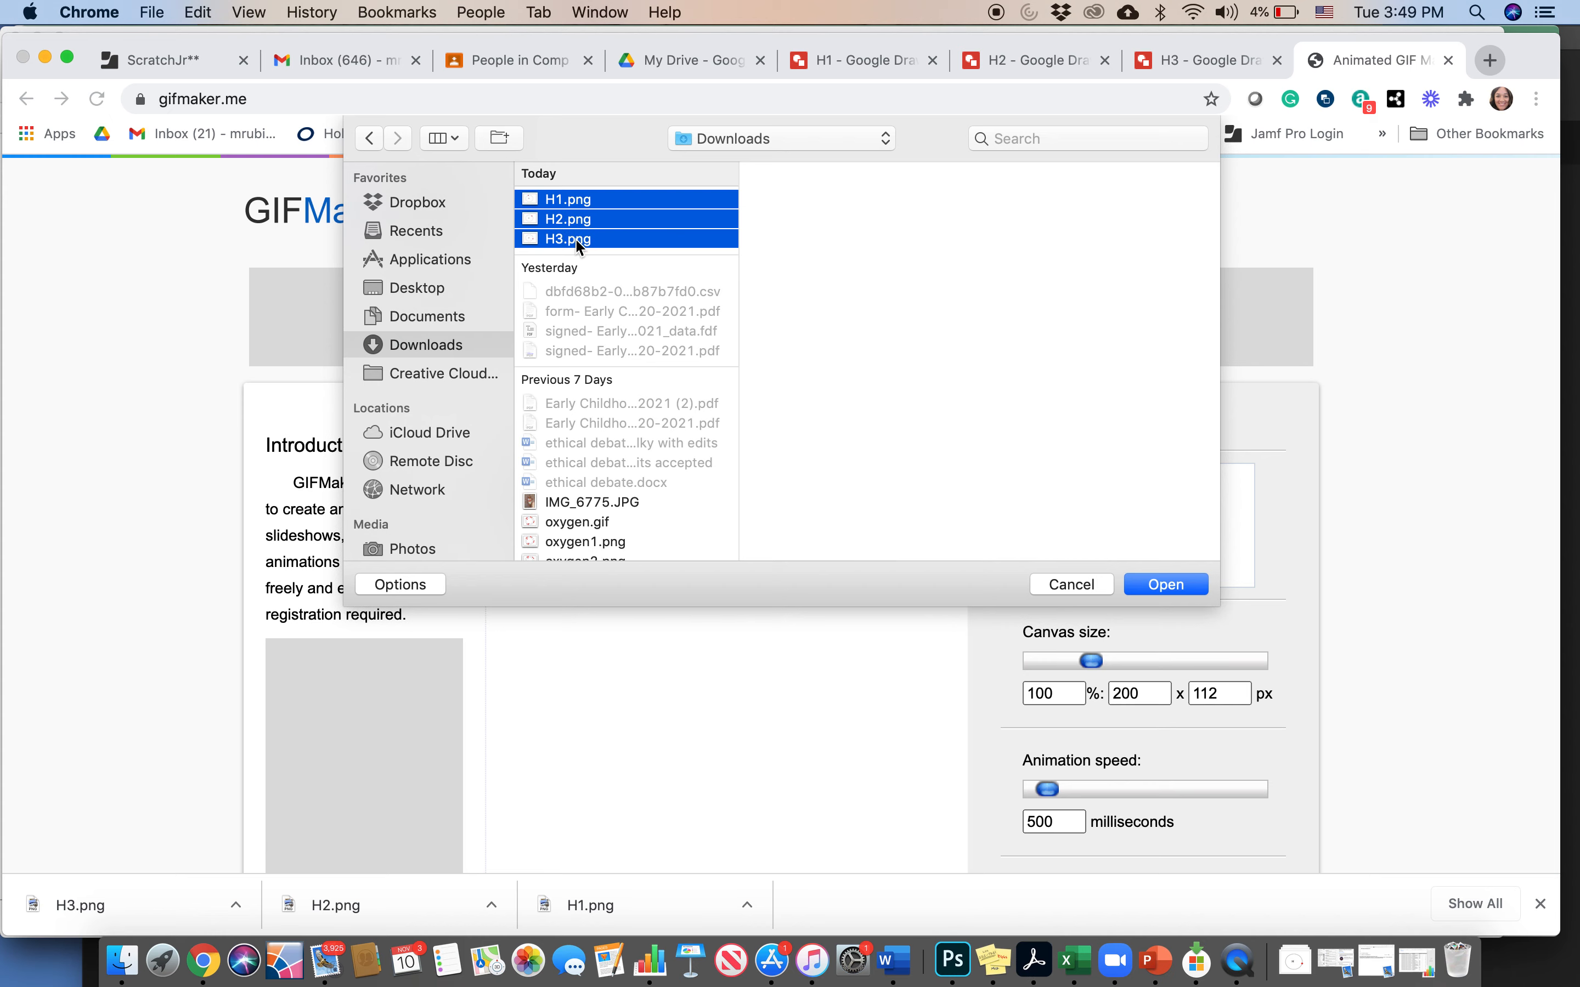
pyautogui.click(1161, 583)
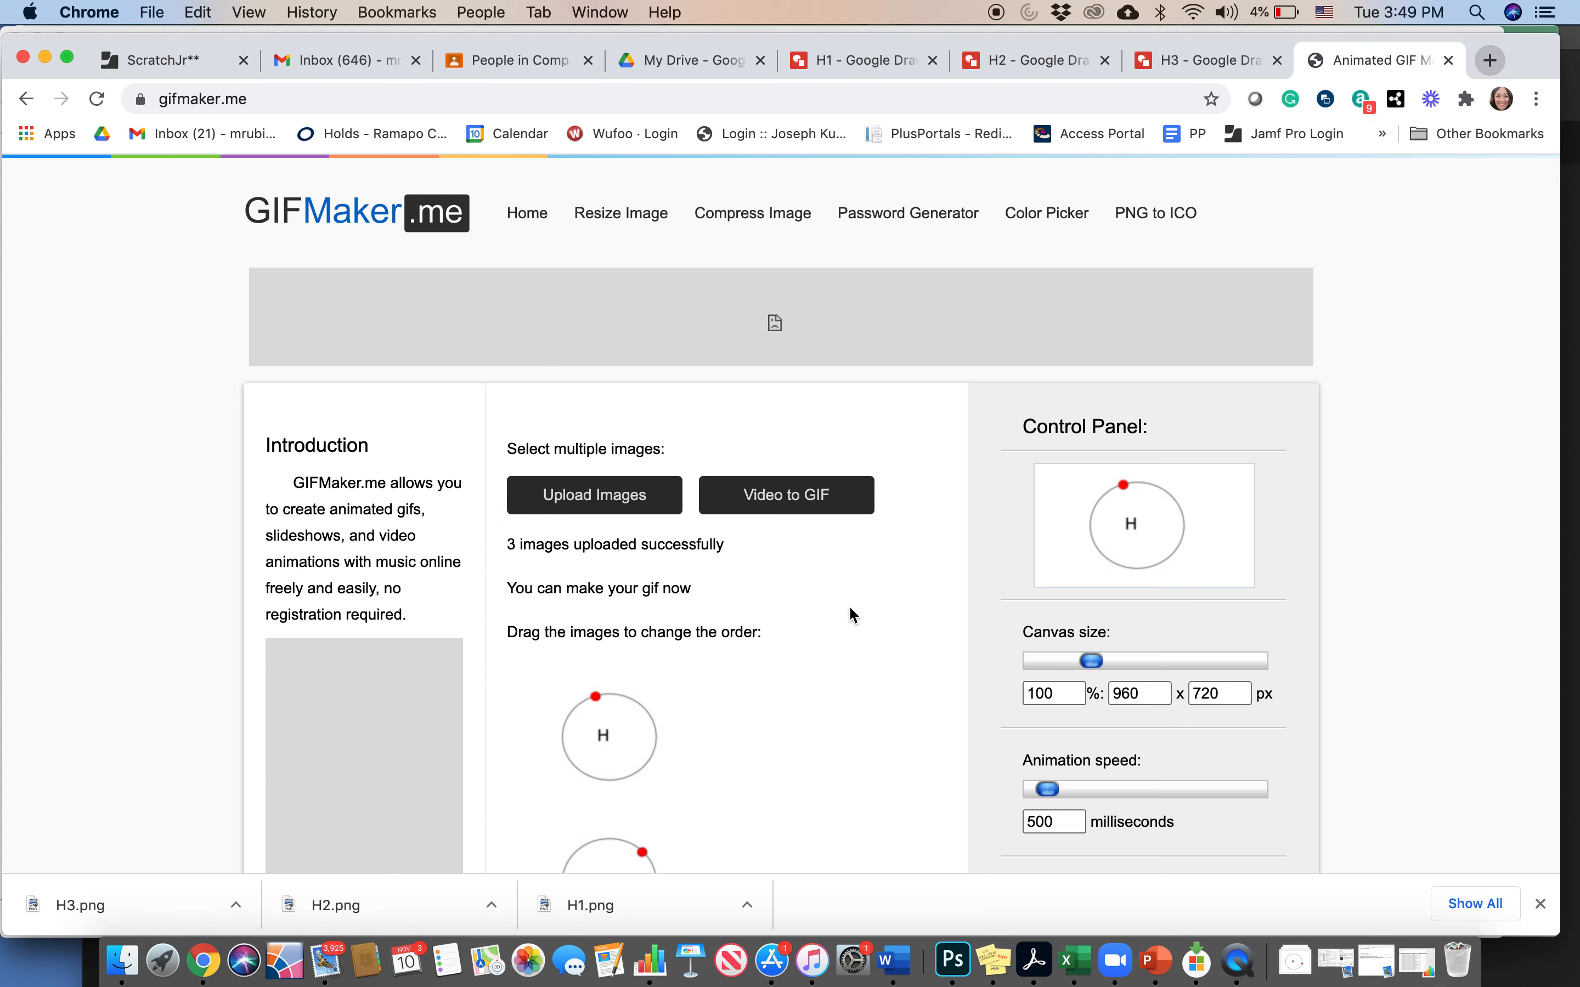
# - Create a GIF animation from the three uploaded images with the existing size and speed settings, and download the GIF
pyautogui.scroll(-3, 828, 617)
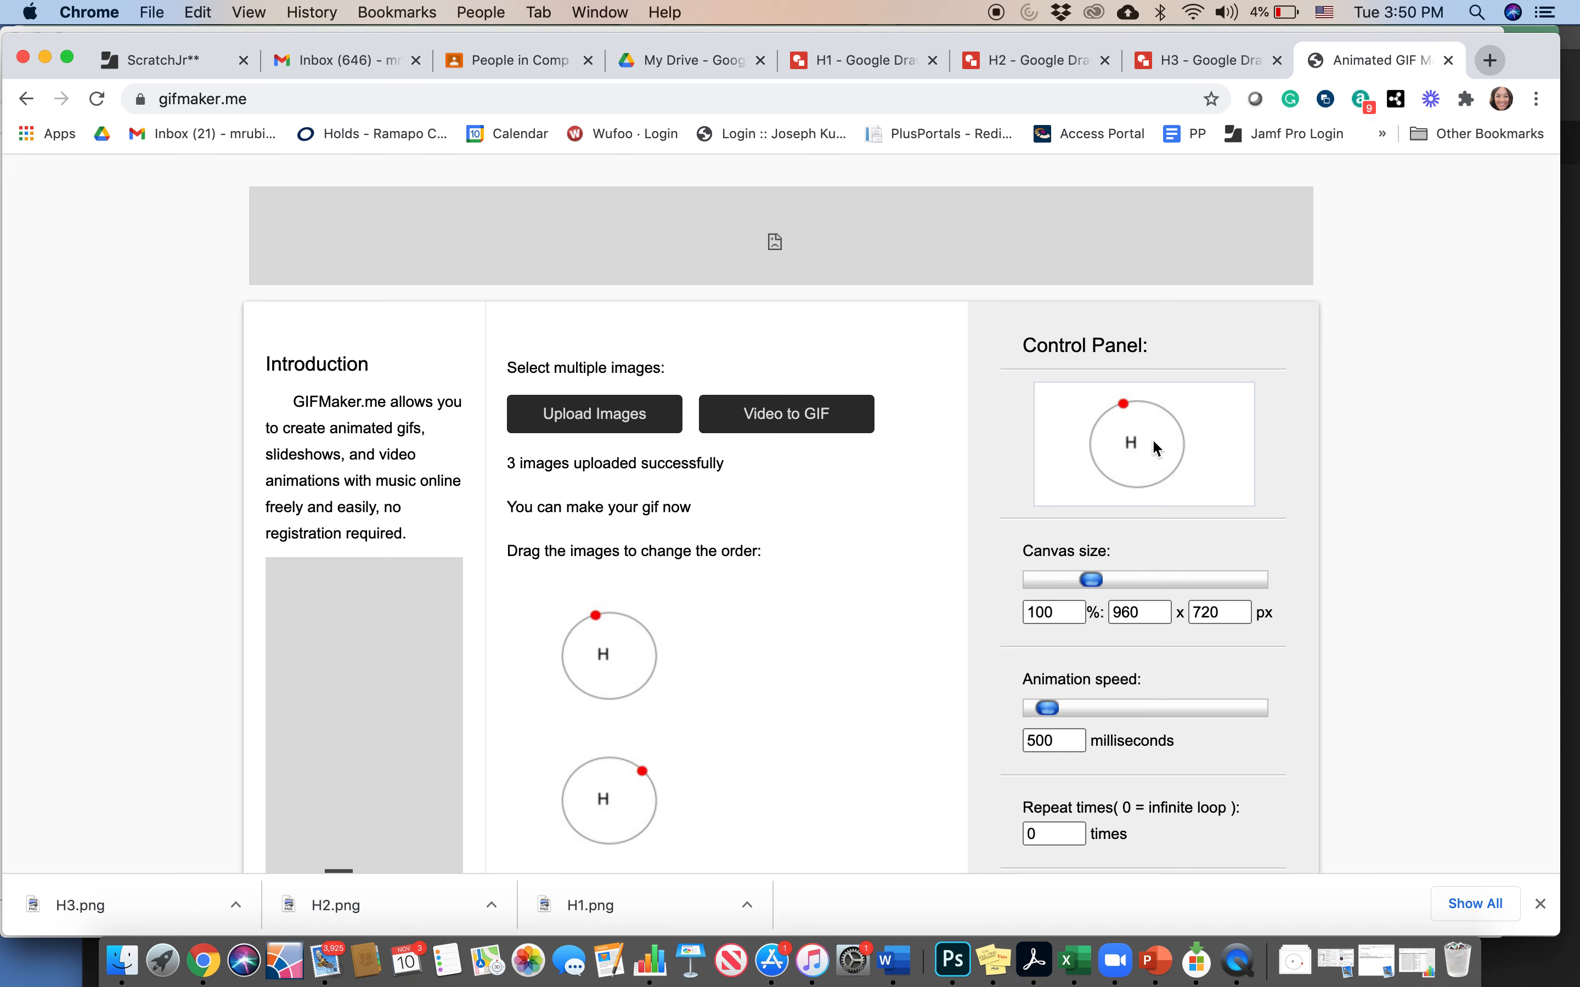
pyautogui.scroll(-2, 1153, 447)
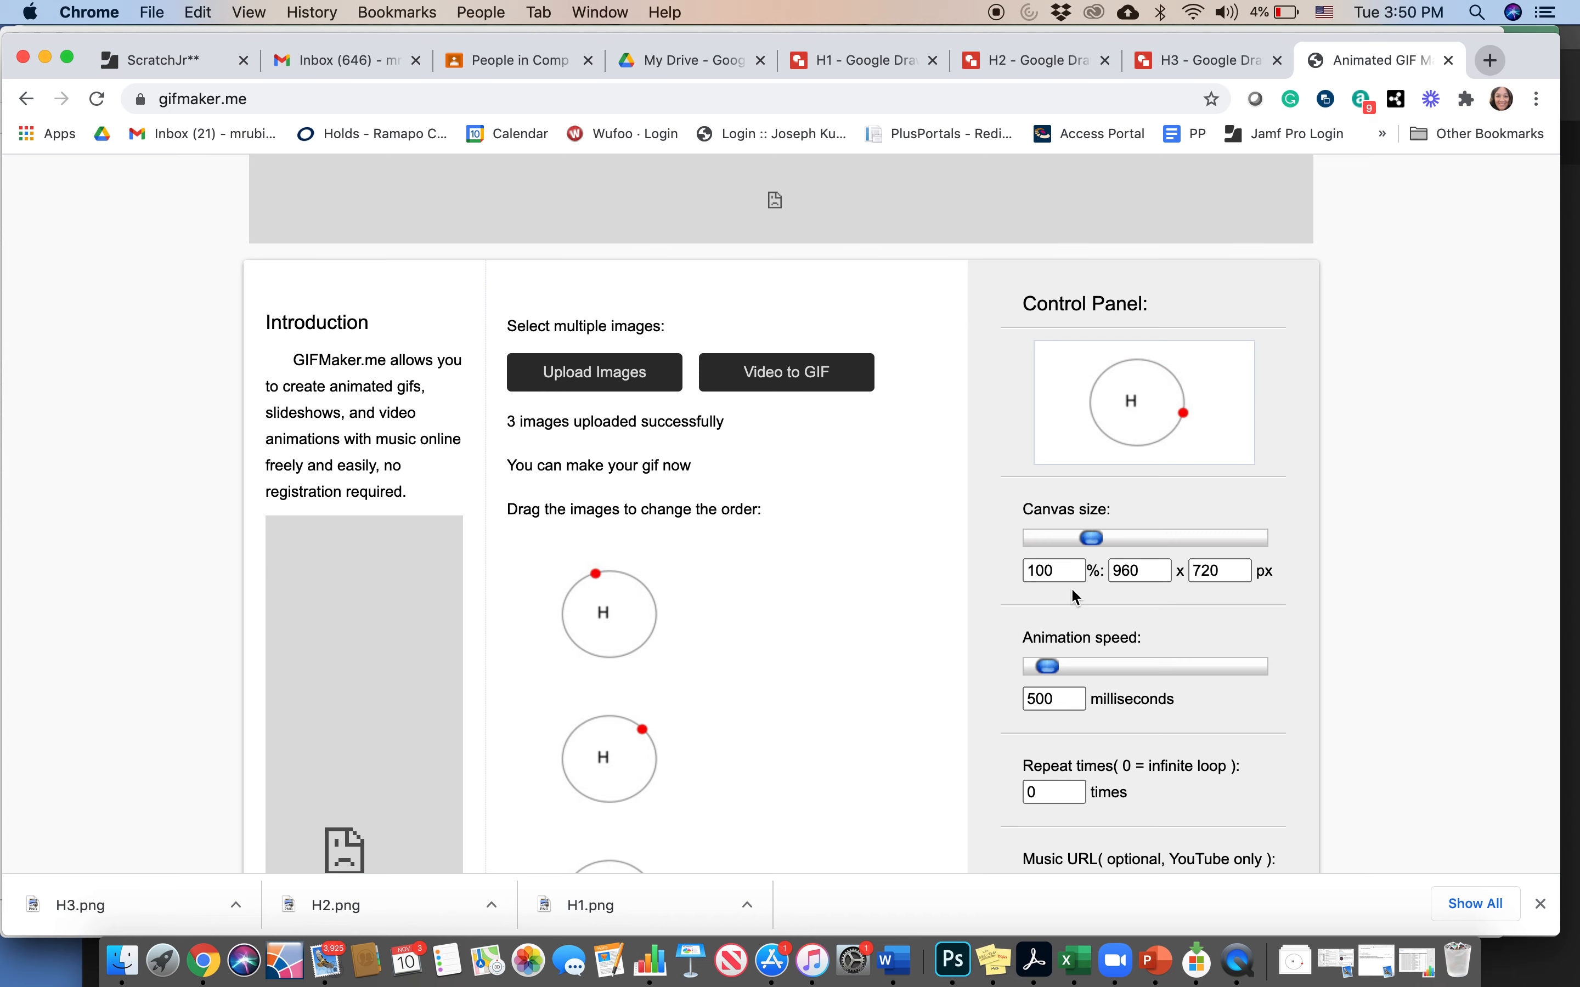
pyautogui.scroll(-4, 1062, 565)
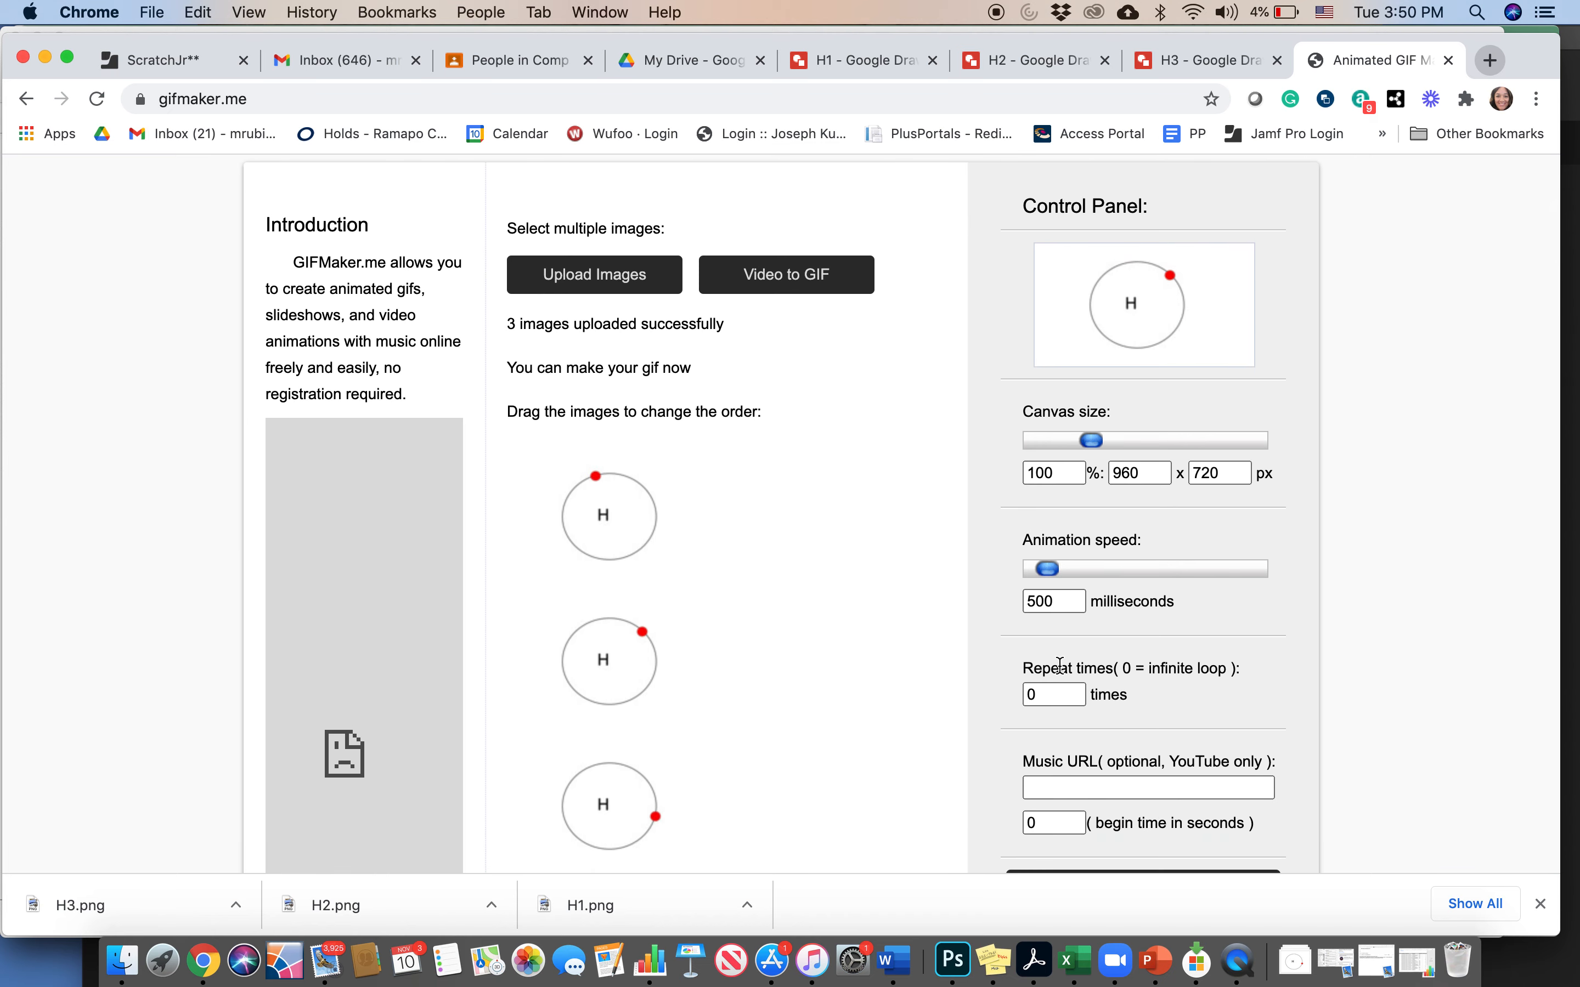
pyautogui.scroll(-1, 1145, 672)
pyautogui.scroll(-2, 1145, 672)
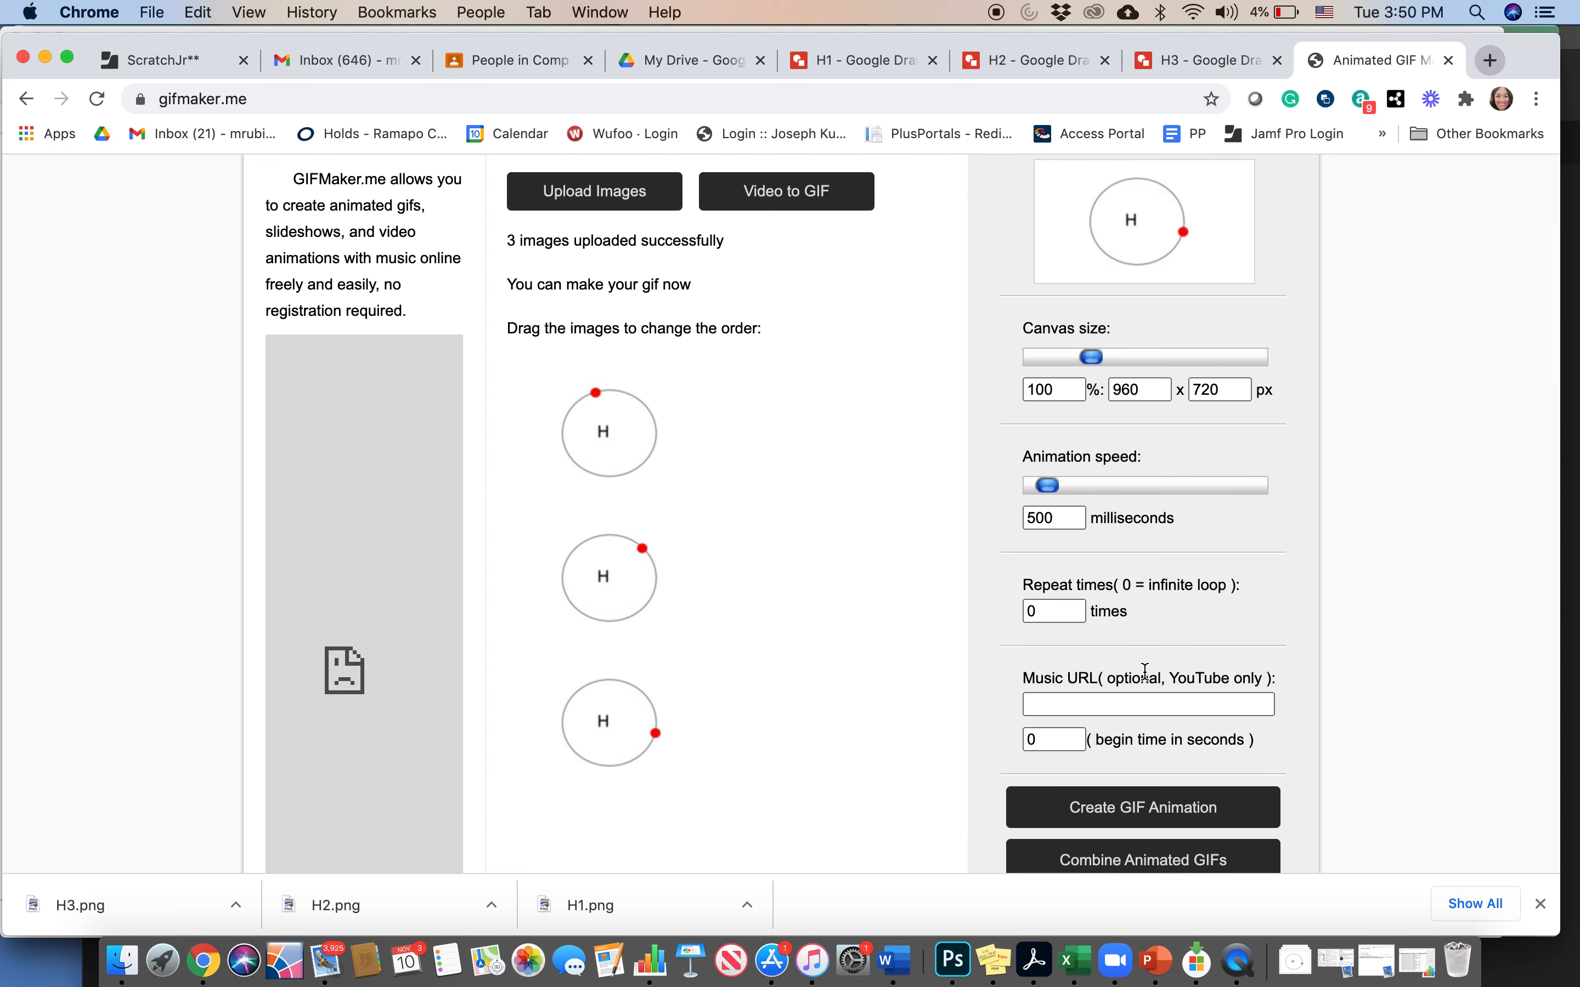
pyautogui.scroll(-4, 1128, 733)
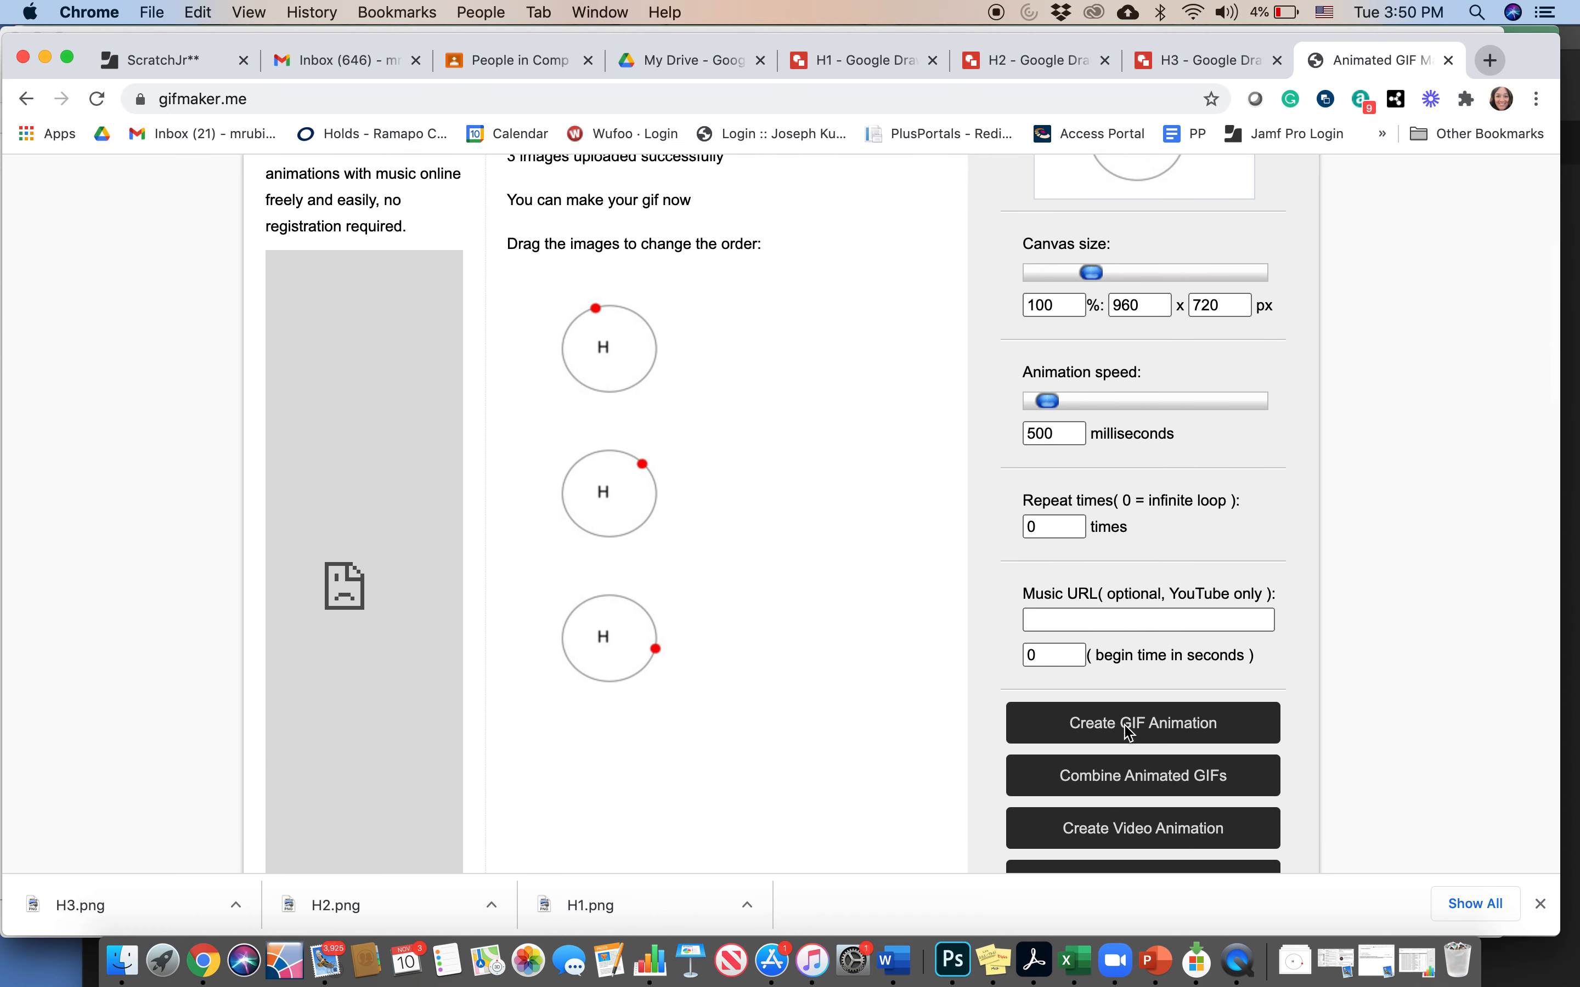
pyautogui.scroll(-2, 1124, 727)
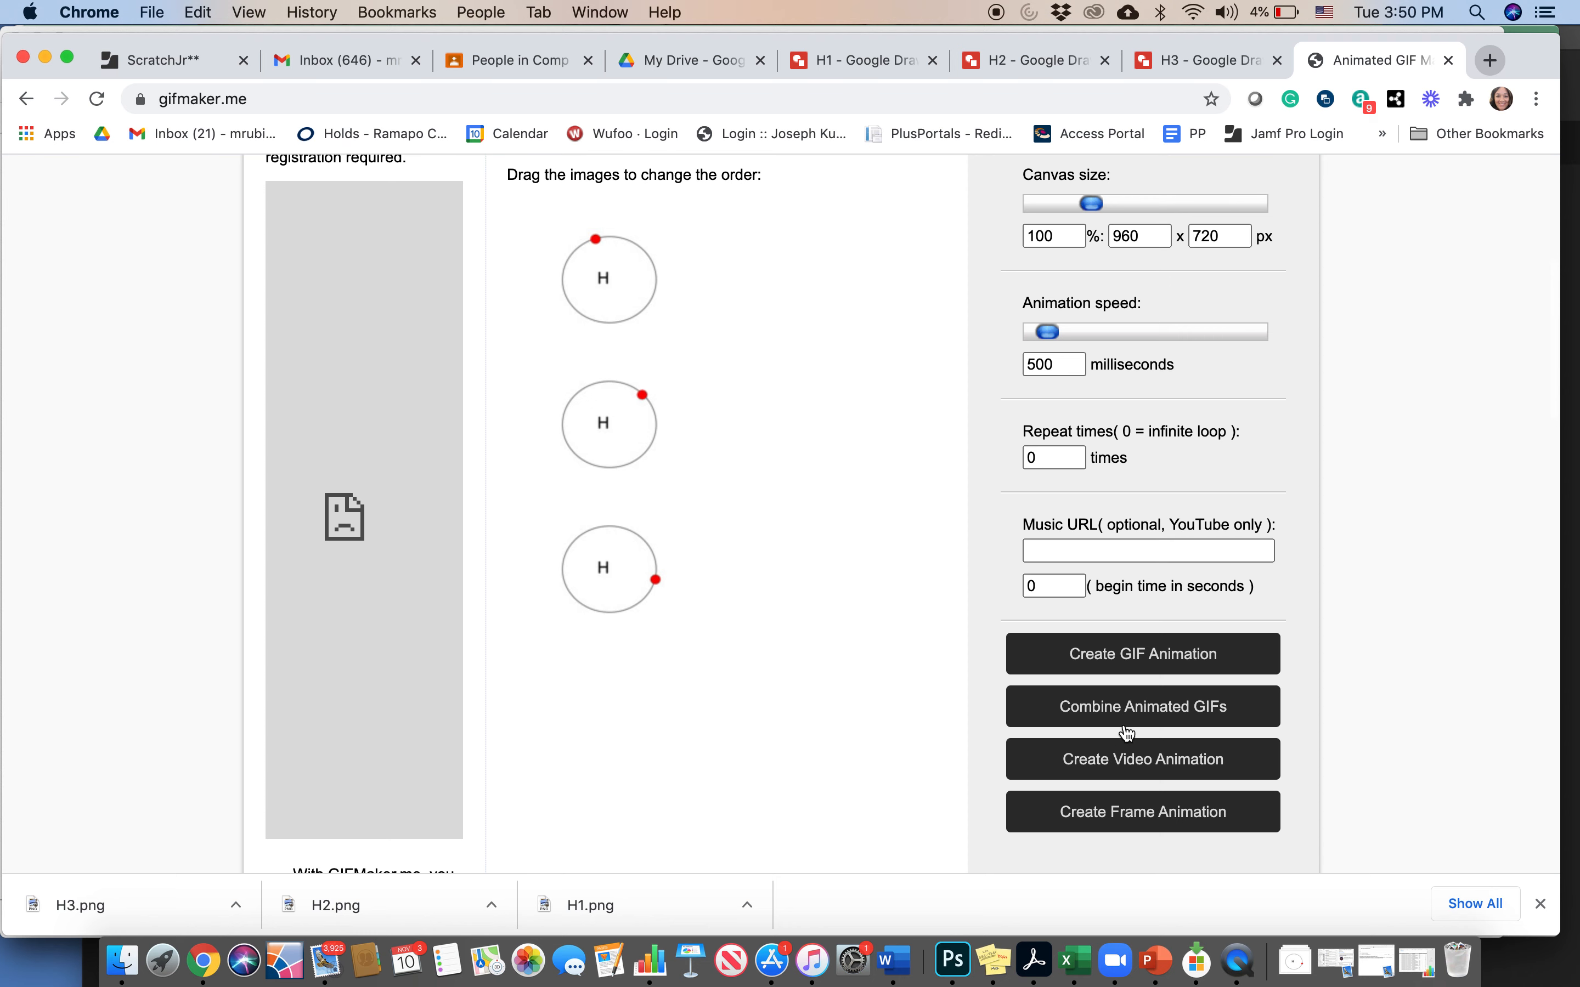
pyautogui.click(1078, 664)
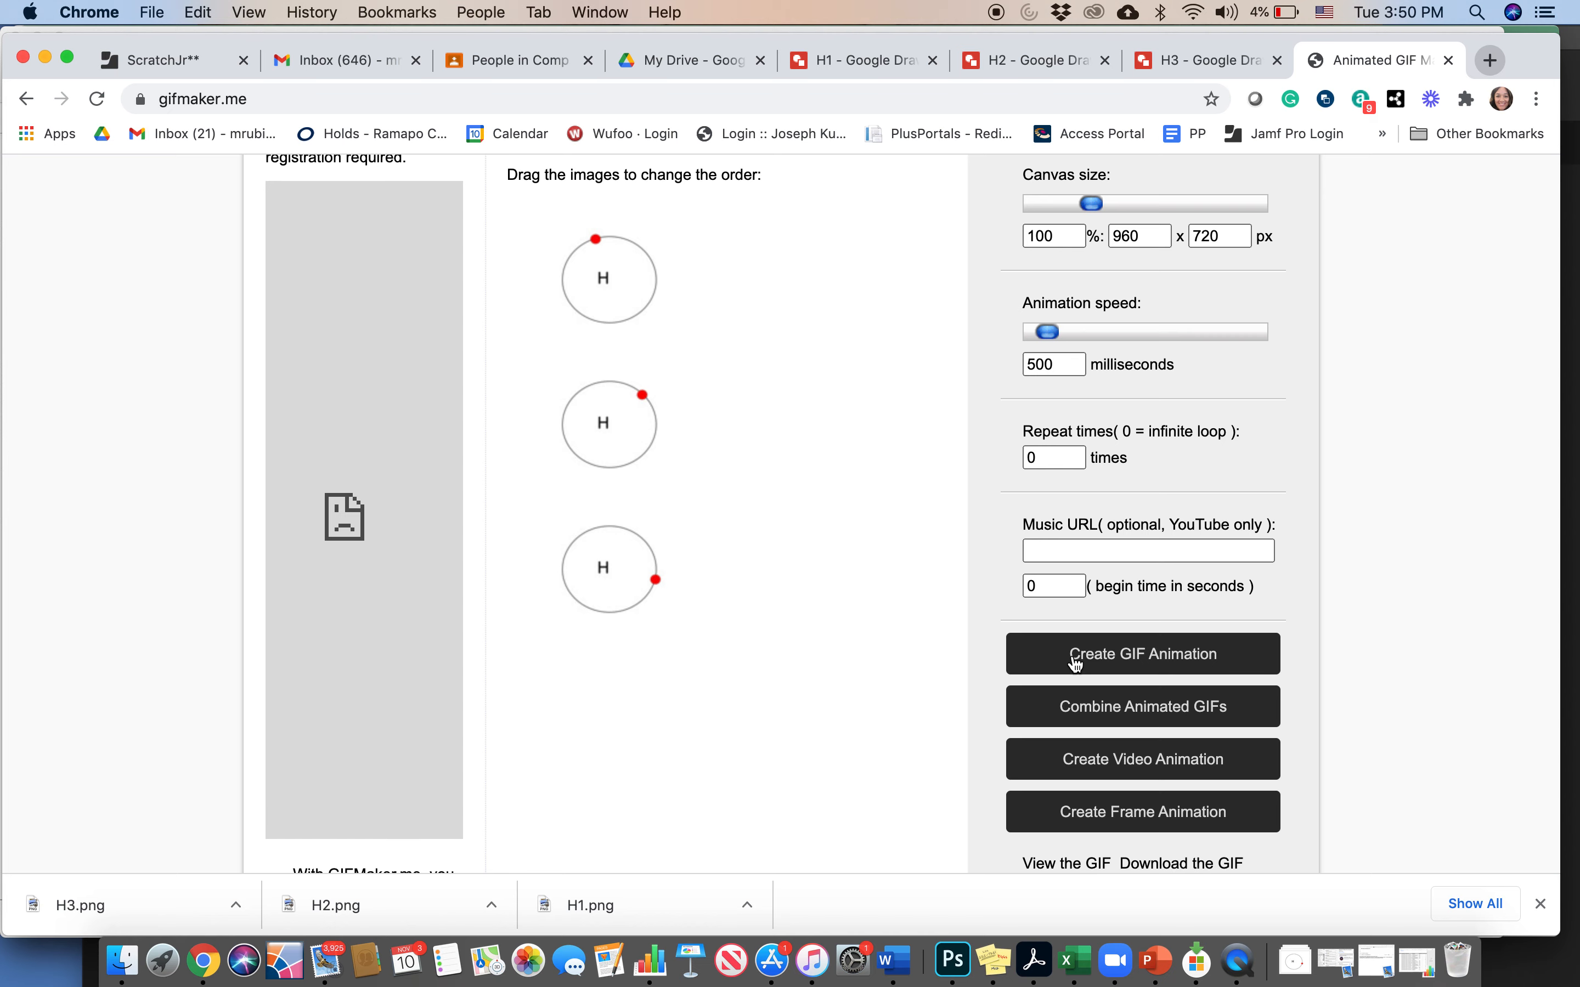
pyautogui.click(1084, 664)
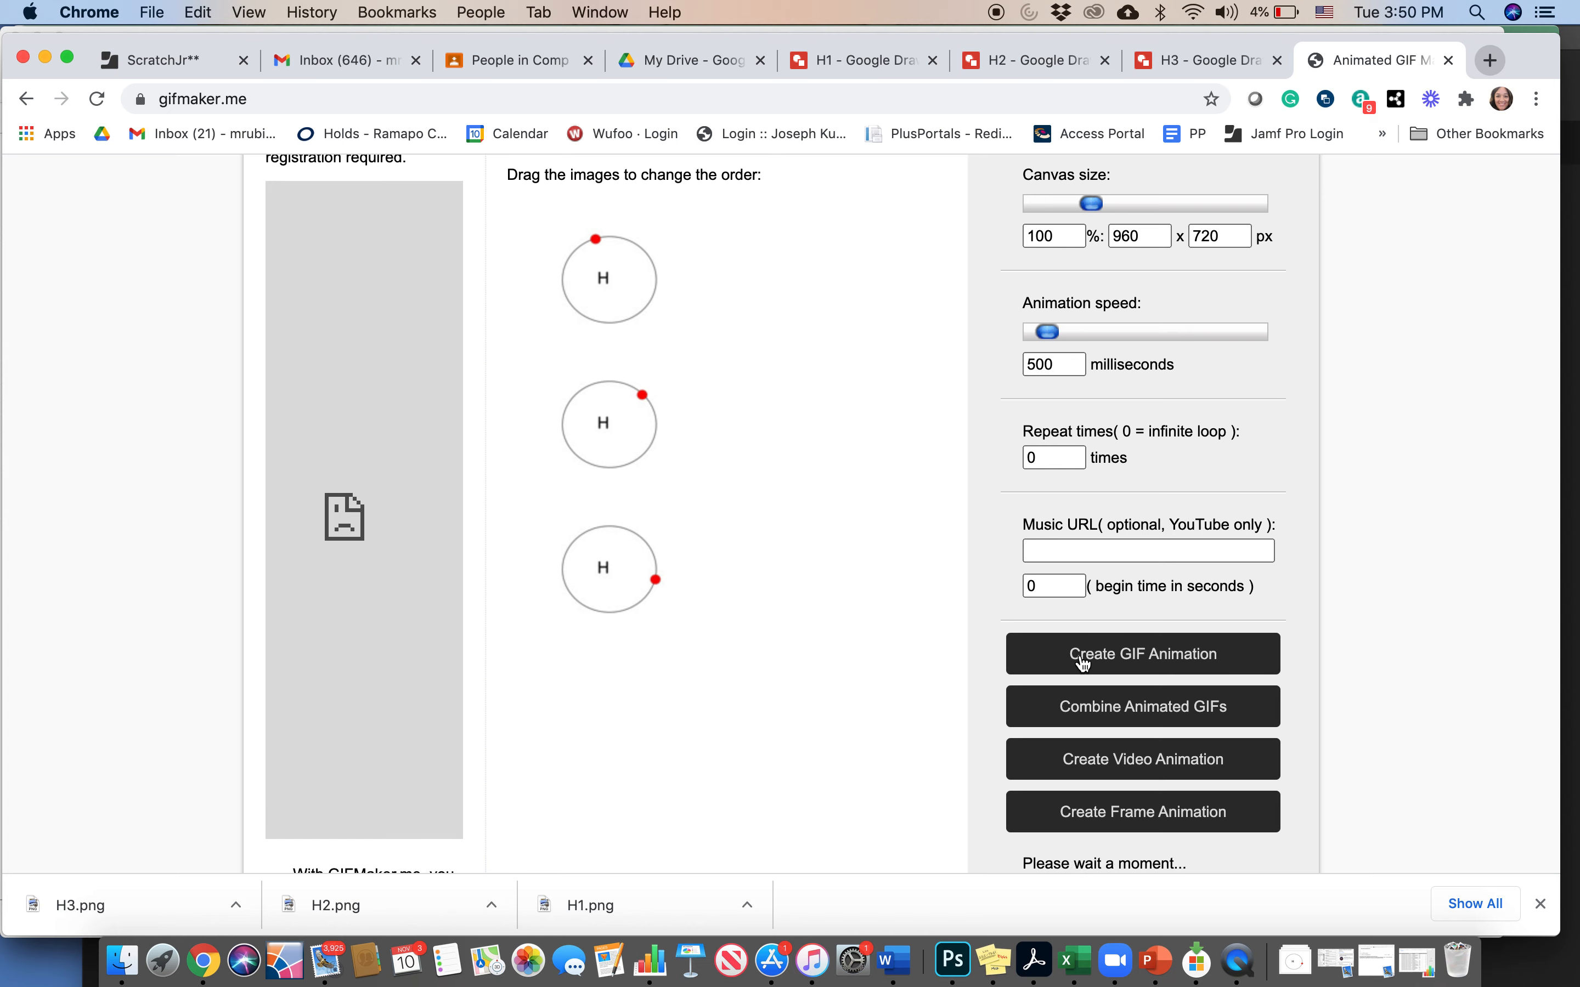
pyautogui.scroll(-4, 1110, 693)
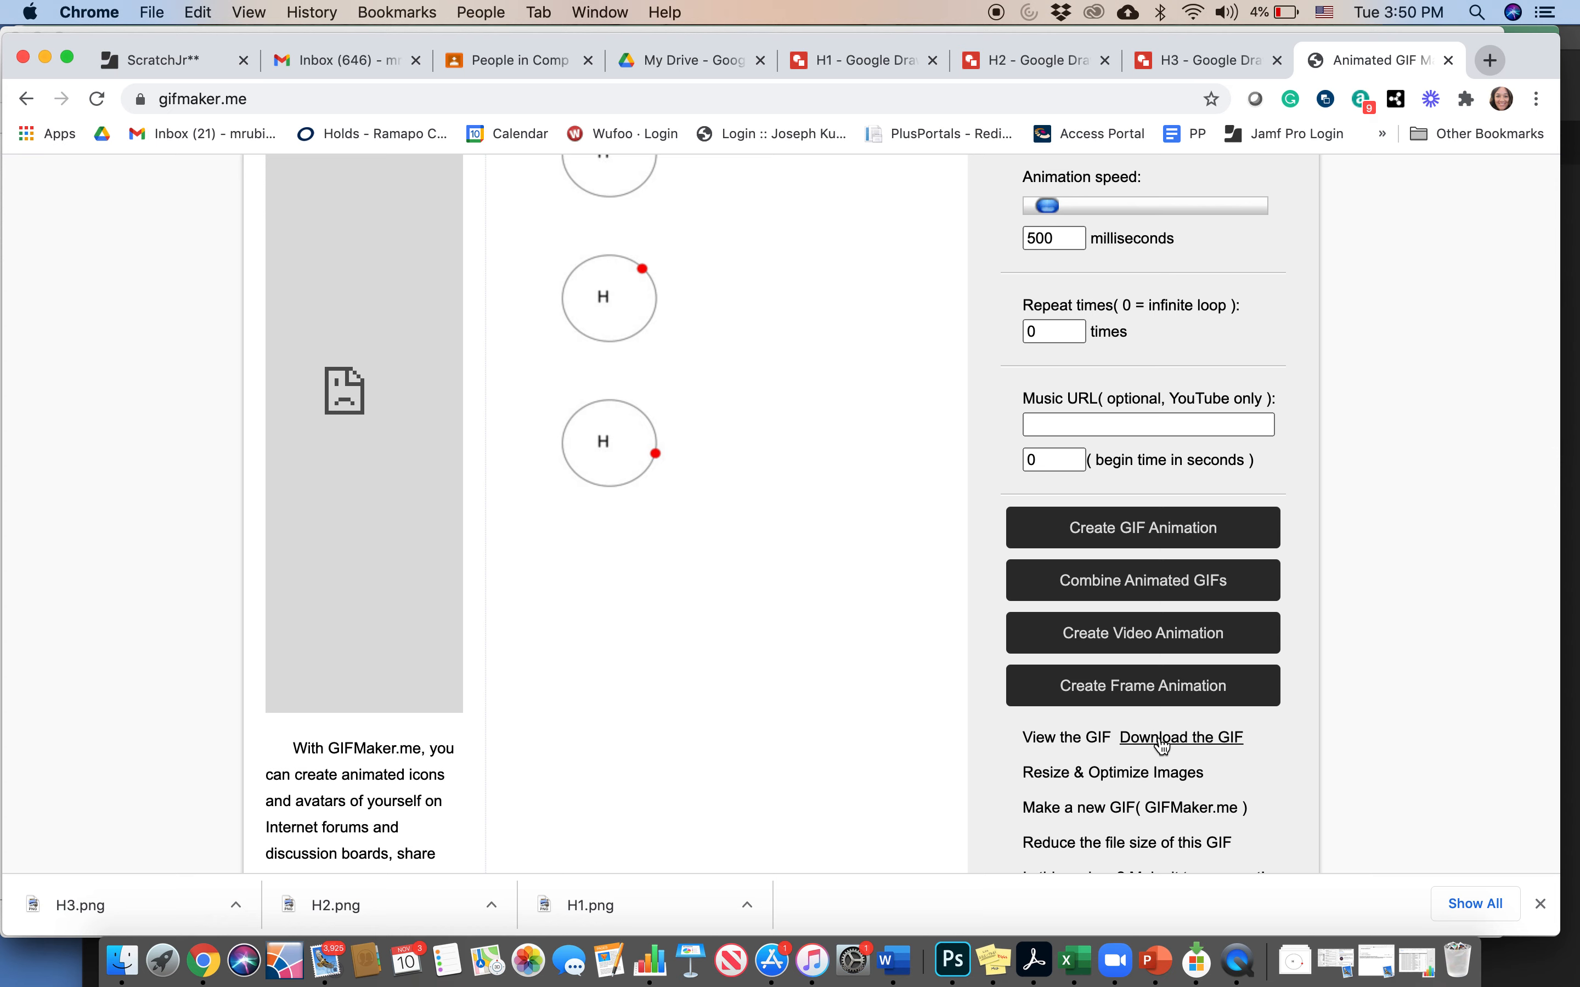
pyautogui.click(1164, 738)
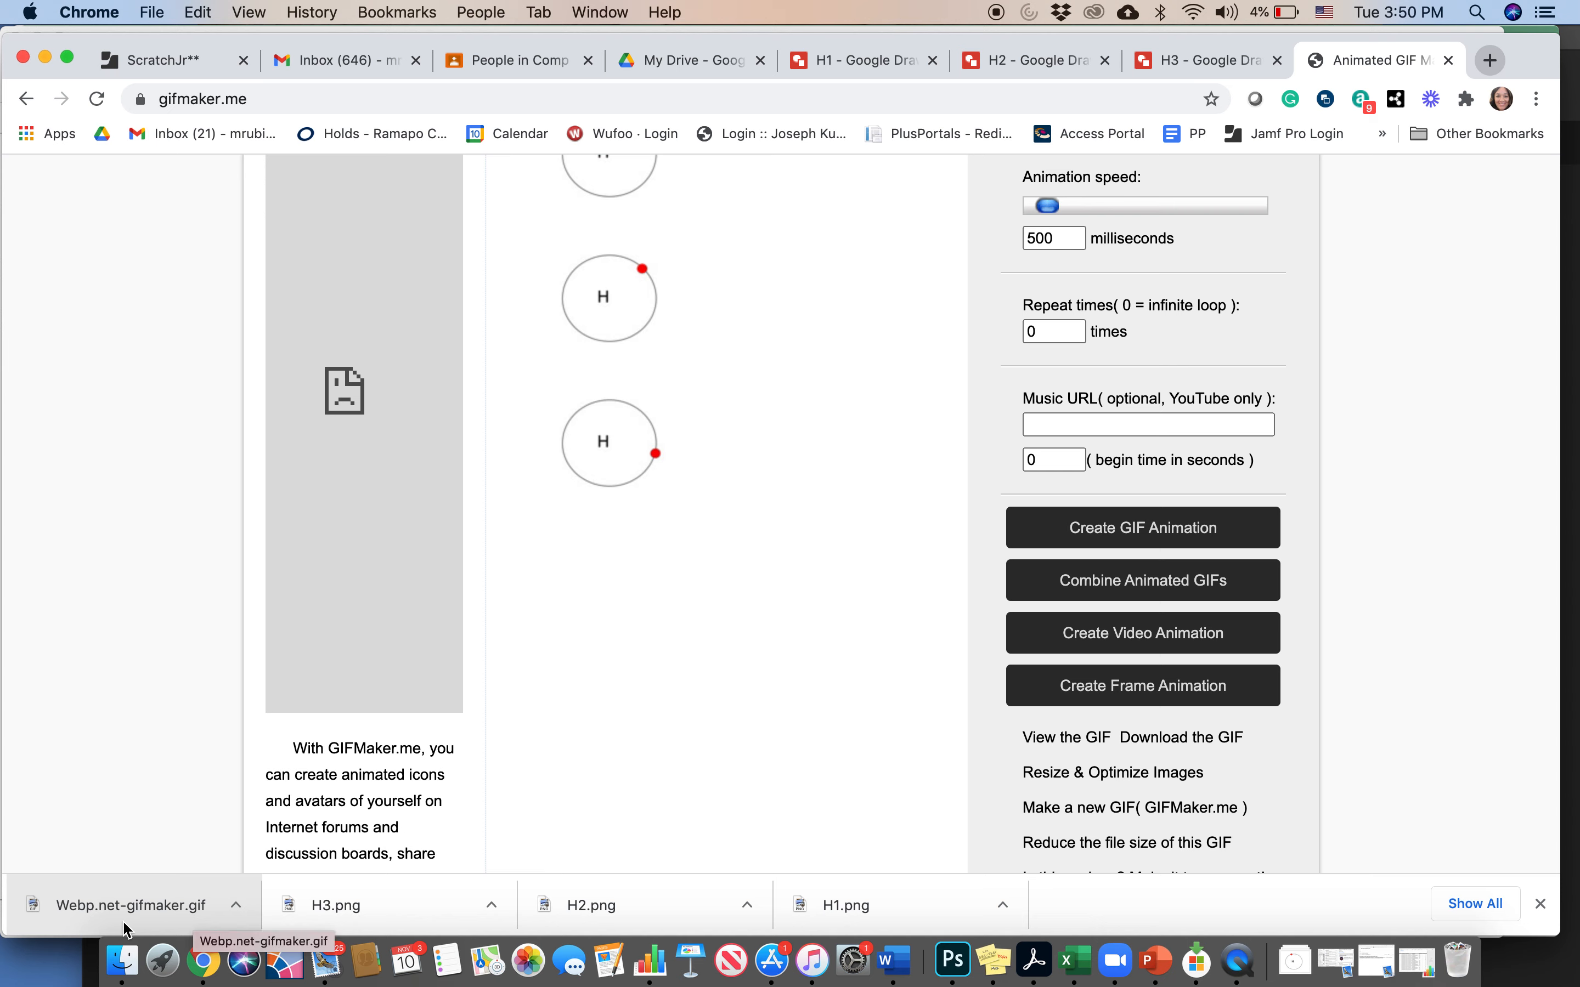
# - Show the downloaded Webp.net-gifmaker.gif in Finder and open it with Google Chrome to view the animation
pyautogui.click(240, 908)
pyautogui.click(264, 884)
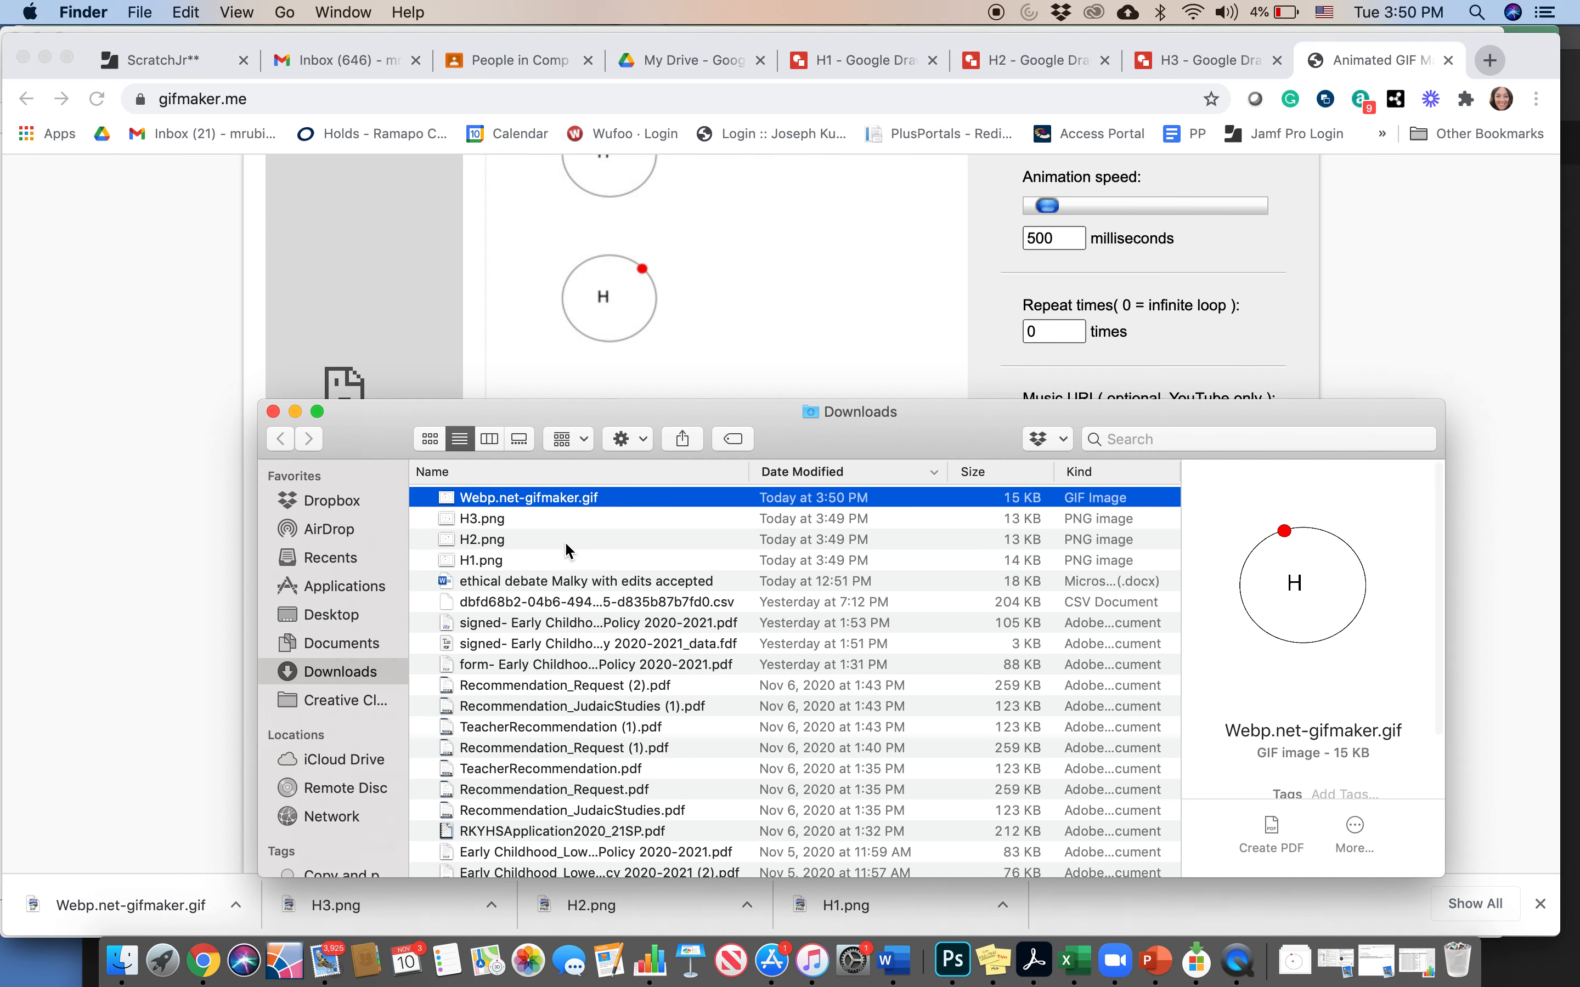
pyautogui.rightClick(559, 500)
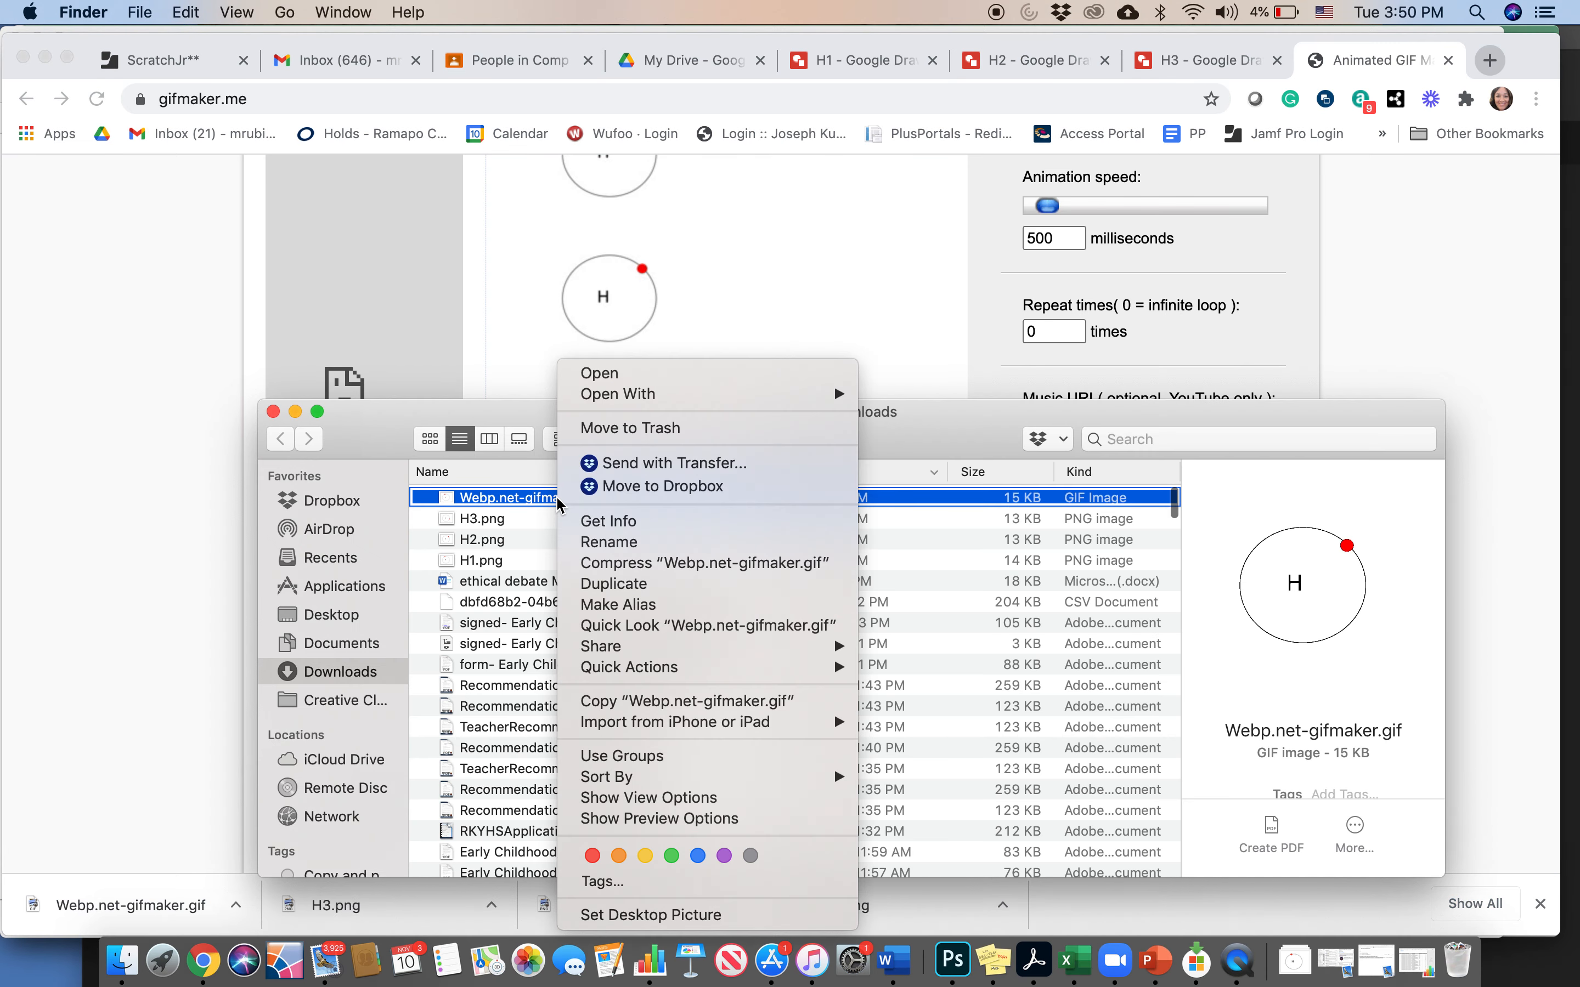
pyautogui.moveTo(646, 394)
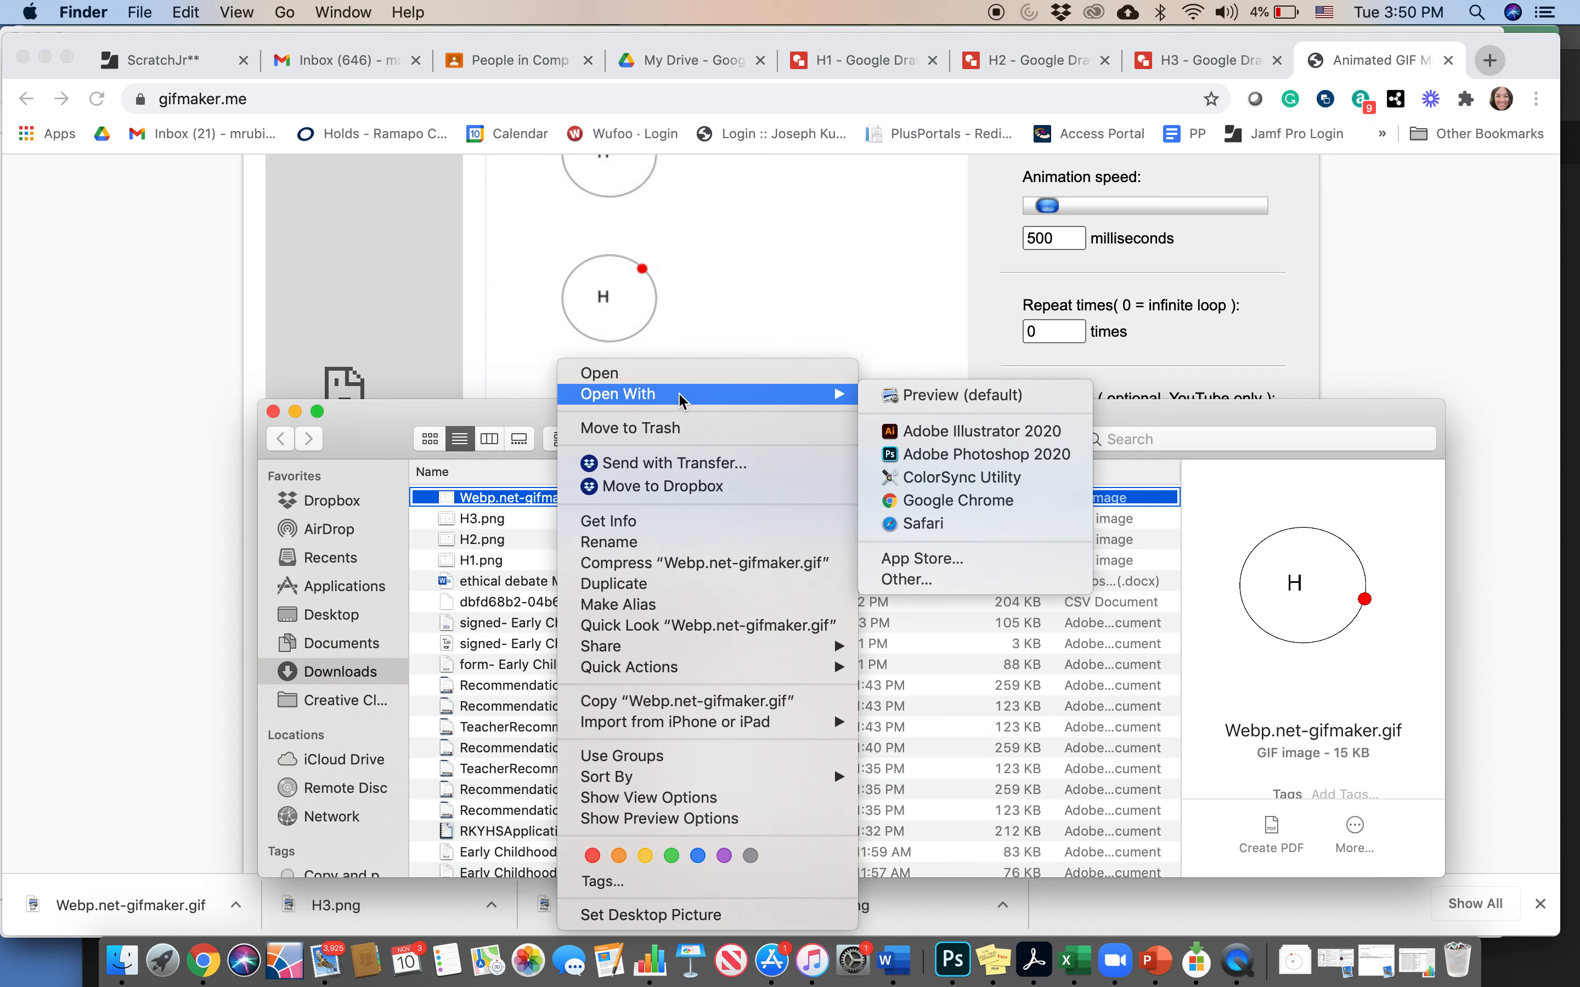
pyautogui.click(927, 501)
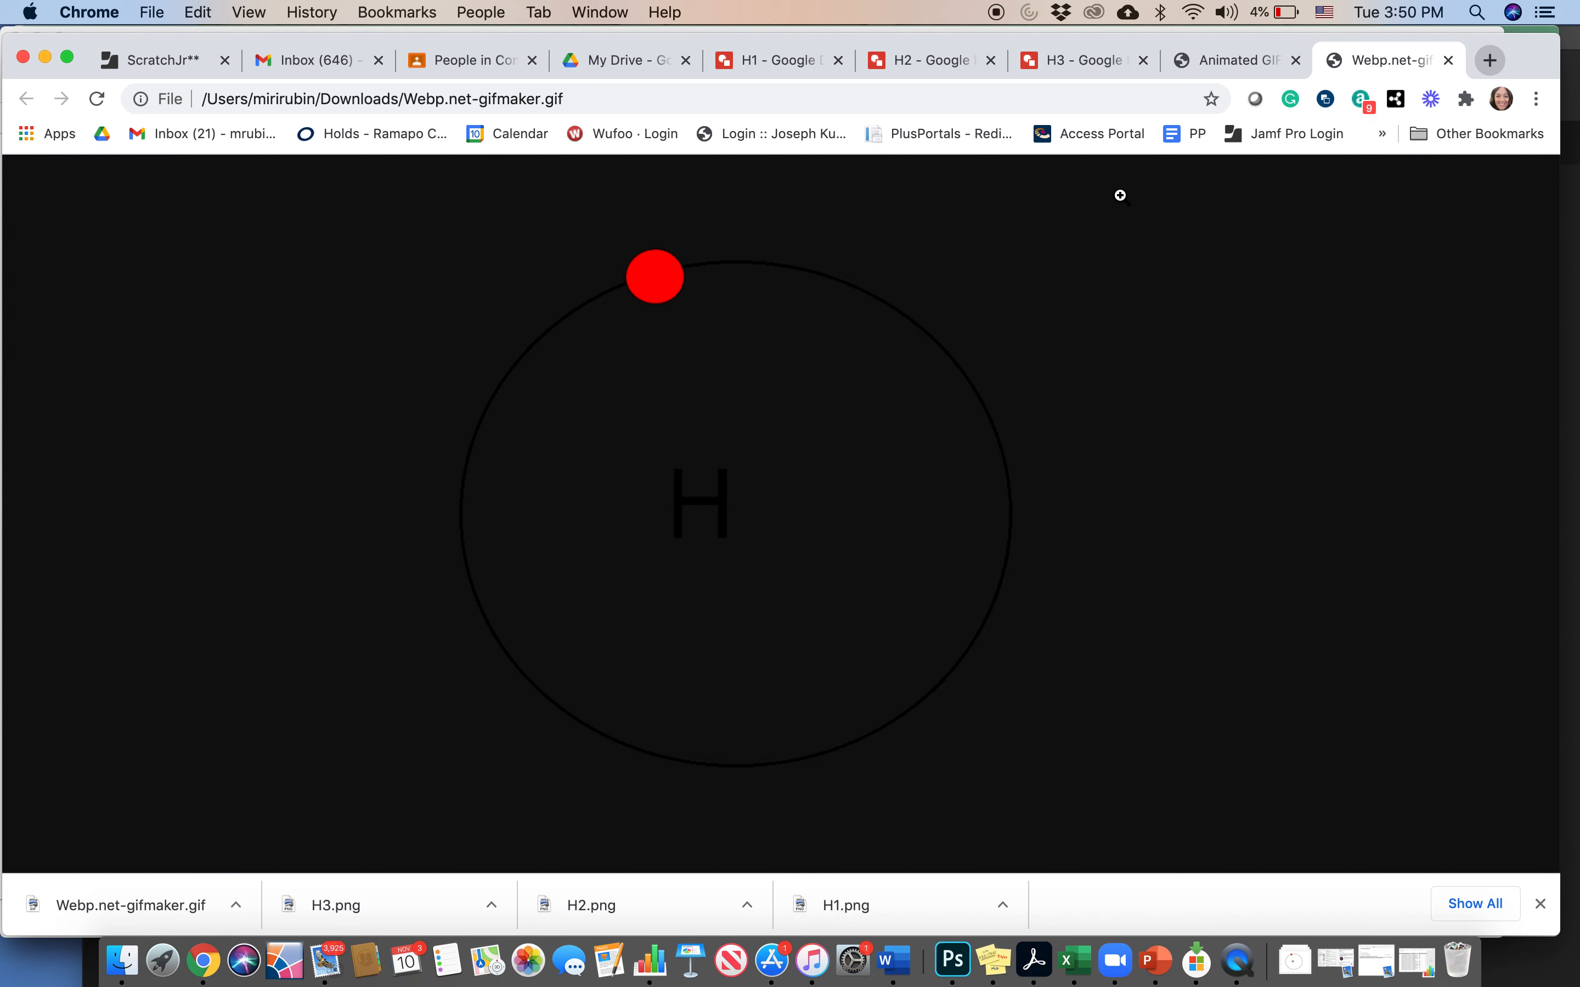
# - Return to the GIFMaker.me page and reveal the downloaded Webp.net-gifmaker.gif in Finder again
pyautogui.click(1219, 66)
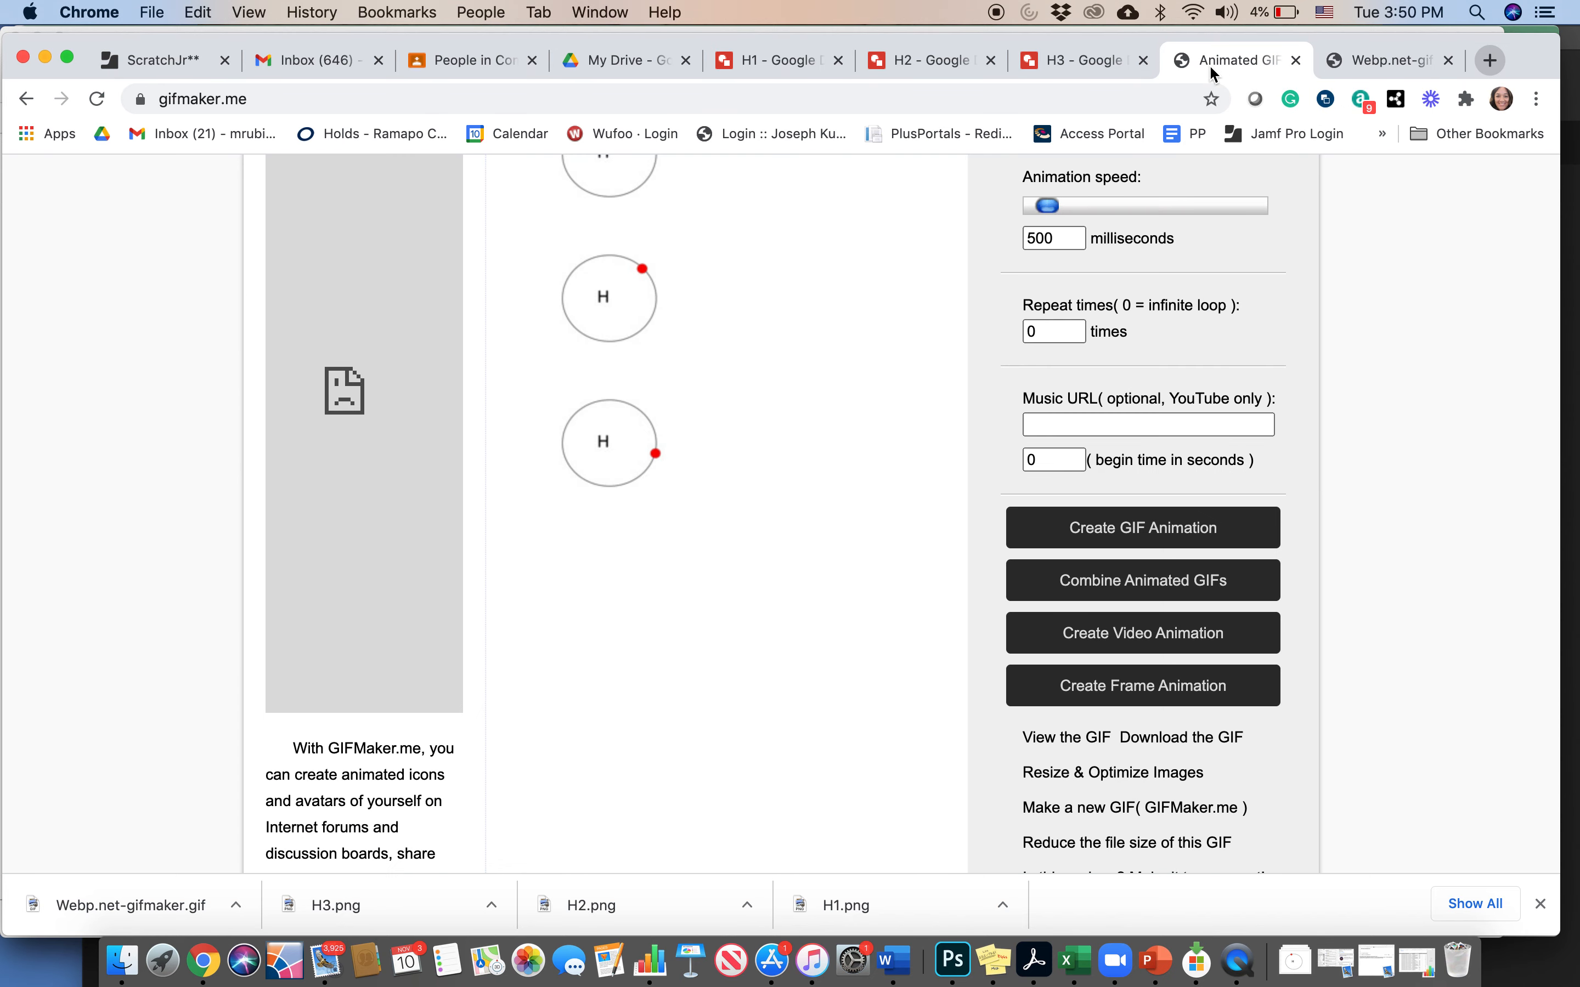
pyautogui.click(236, 905)
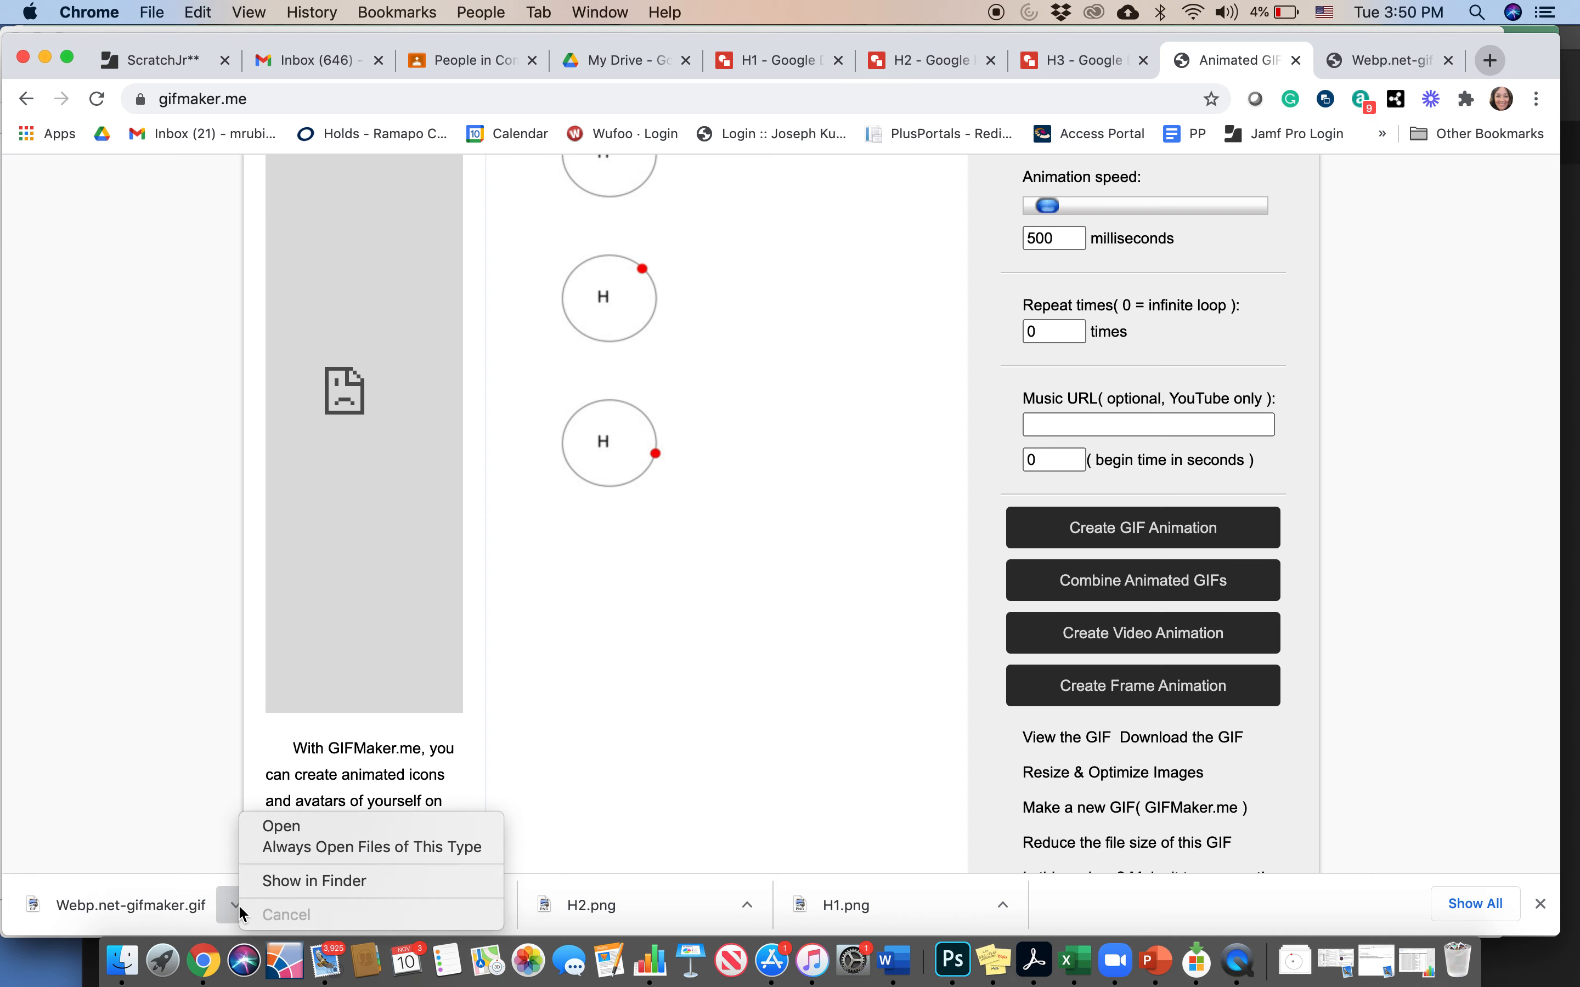
pyautogui.click(284, 881)
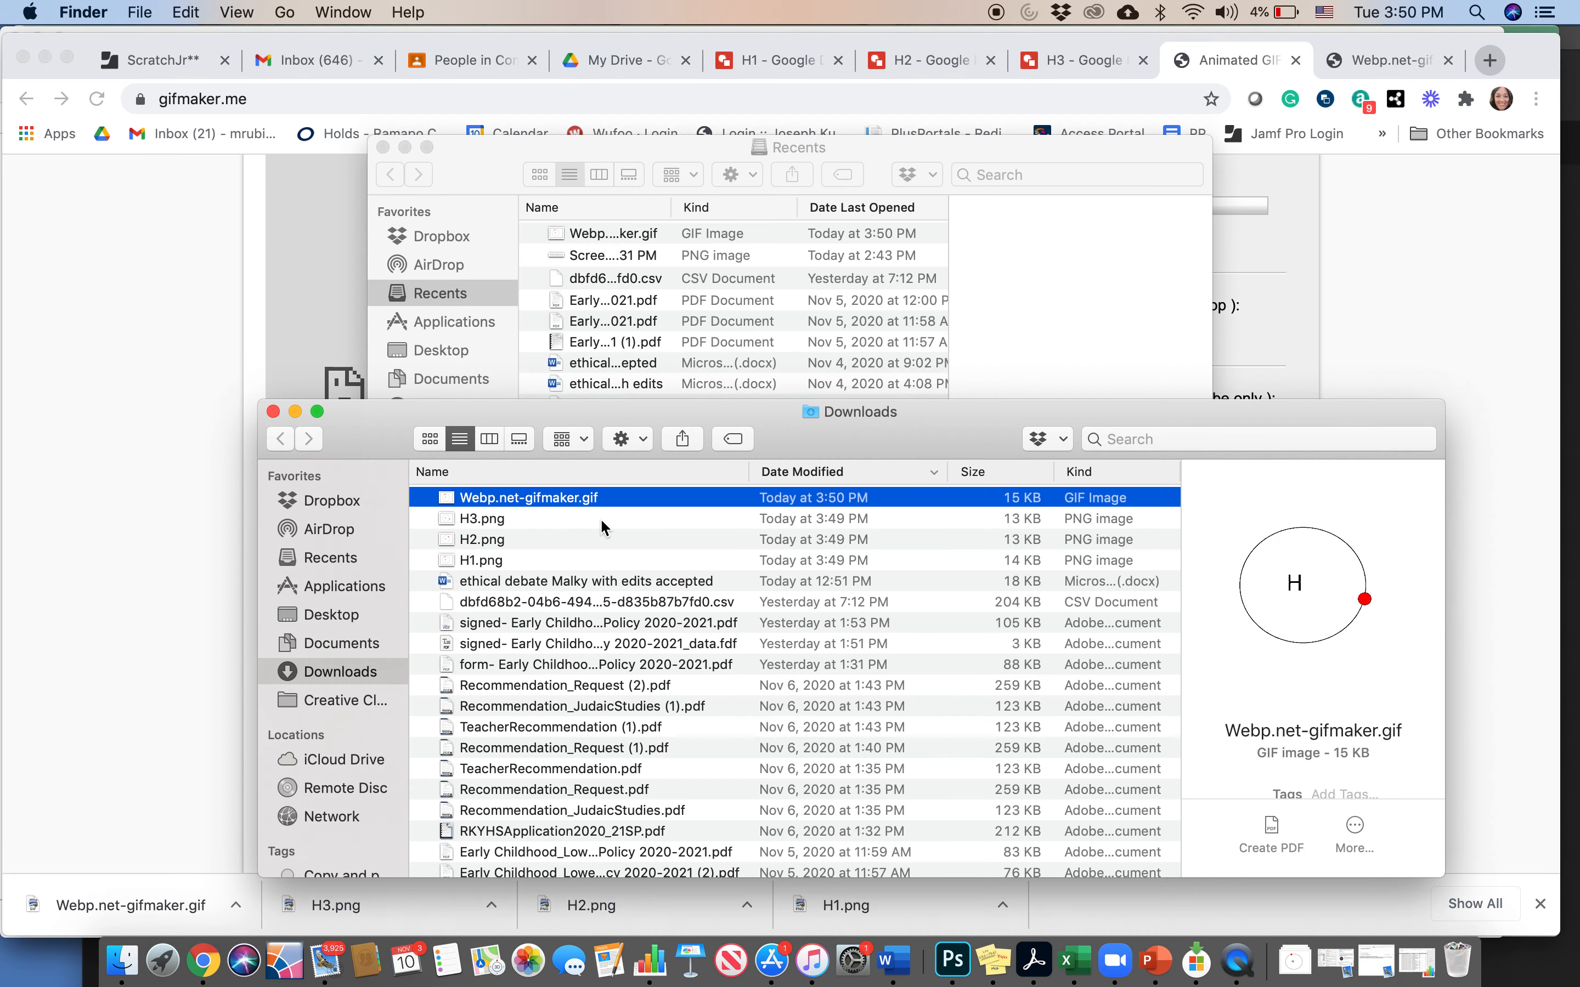
# - Open Webp.net-gifmaker.gif from Downloads in Preview, the default image viewer, to examine its frames
pyautogui.rightClick(612, 502)
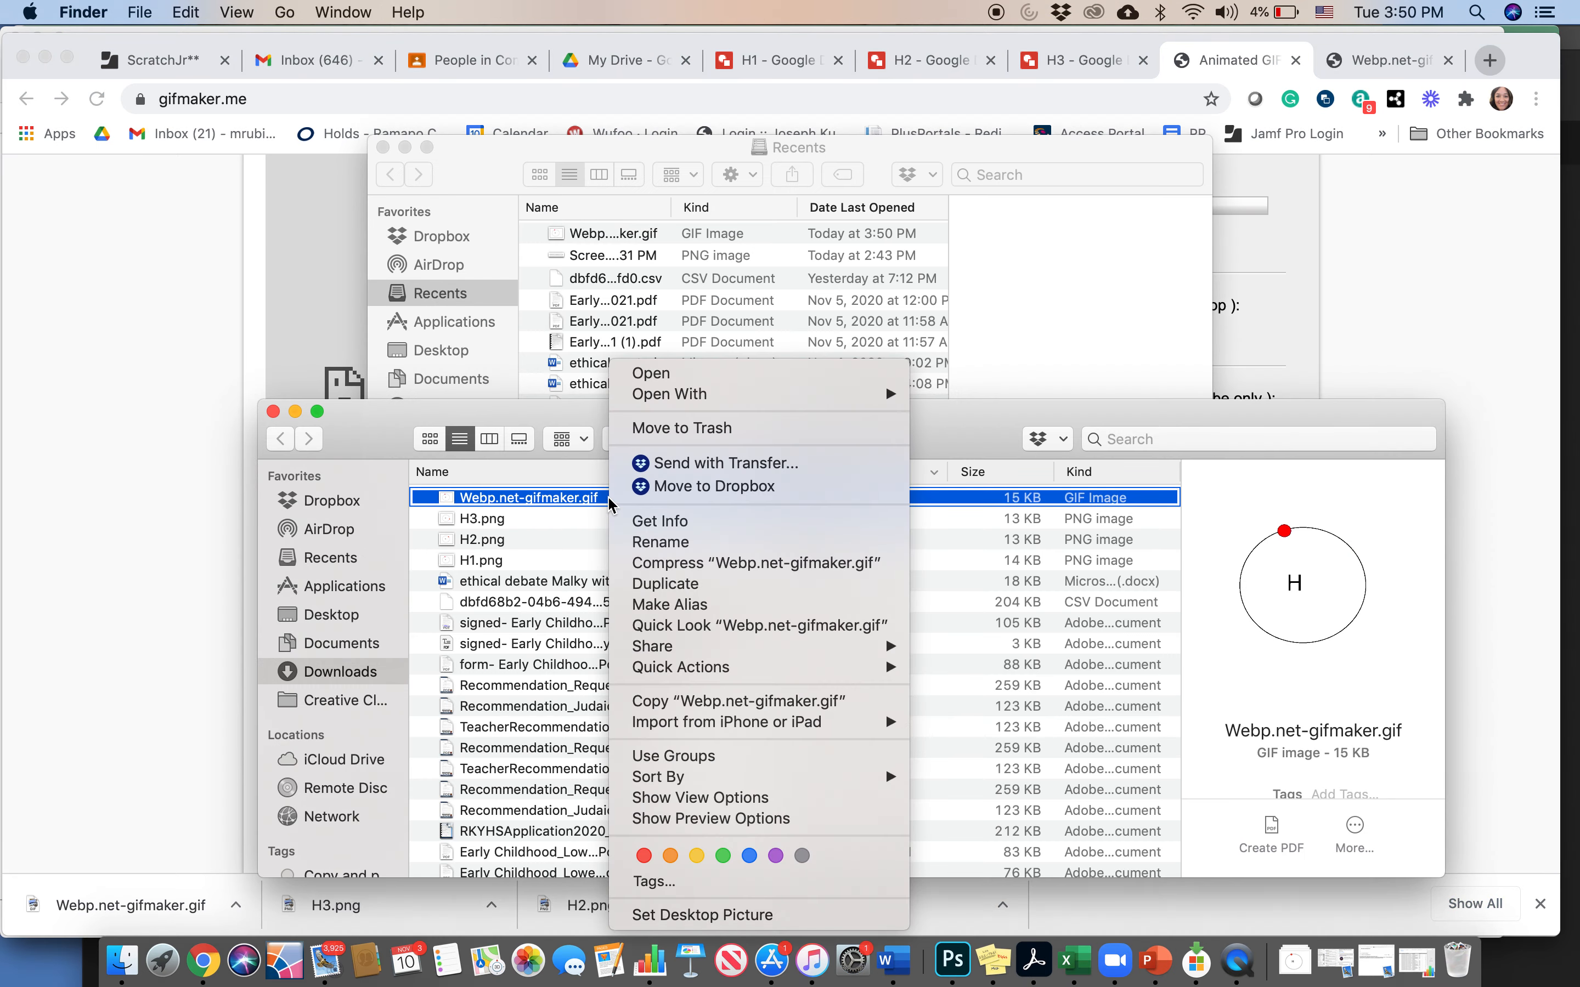
pyautogui.click(676, 376)
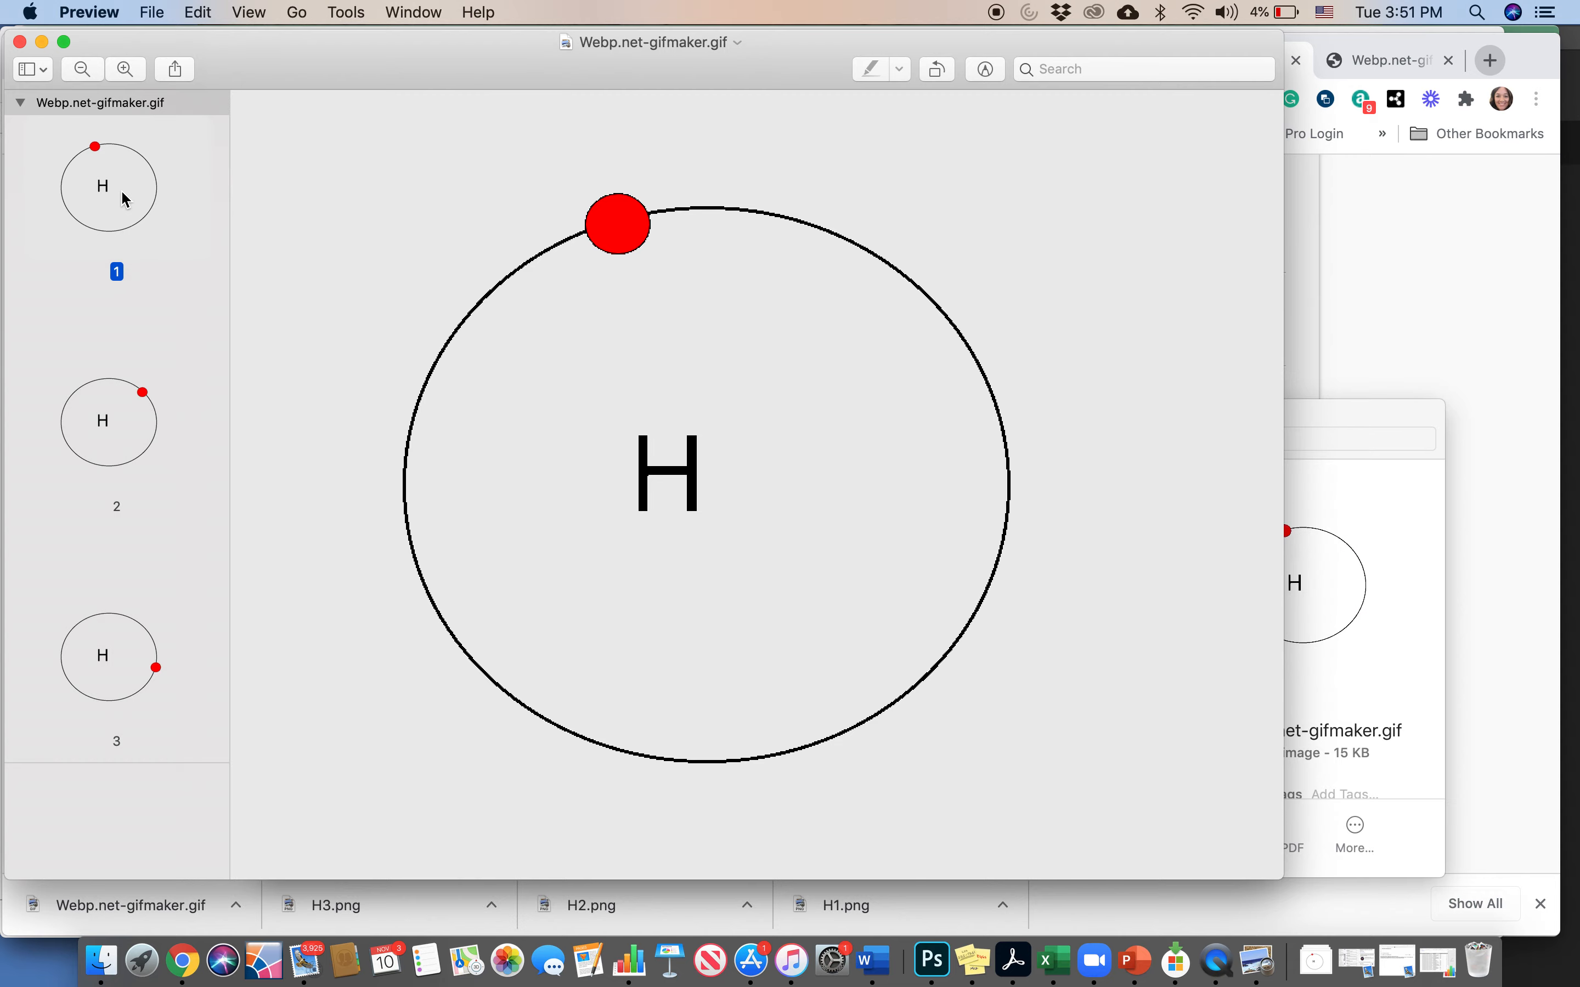
# - Return to Chrome, show the downloaded Webp.net-gifmaker.gif in Finder, and open it with Safari to view the animation
pyautogui.click(234, 906)
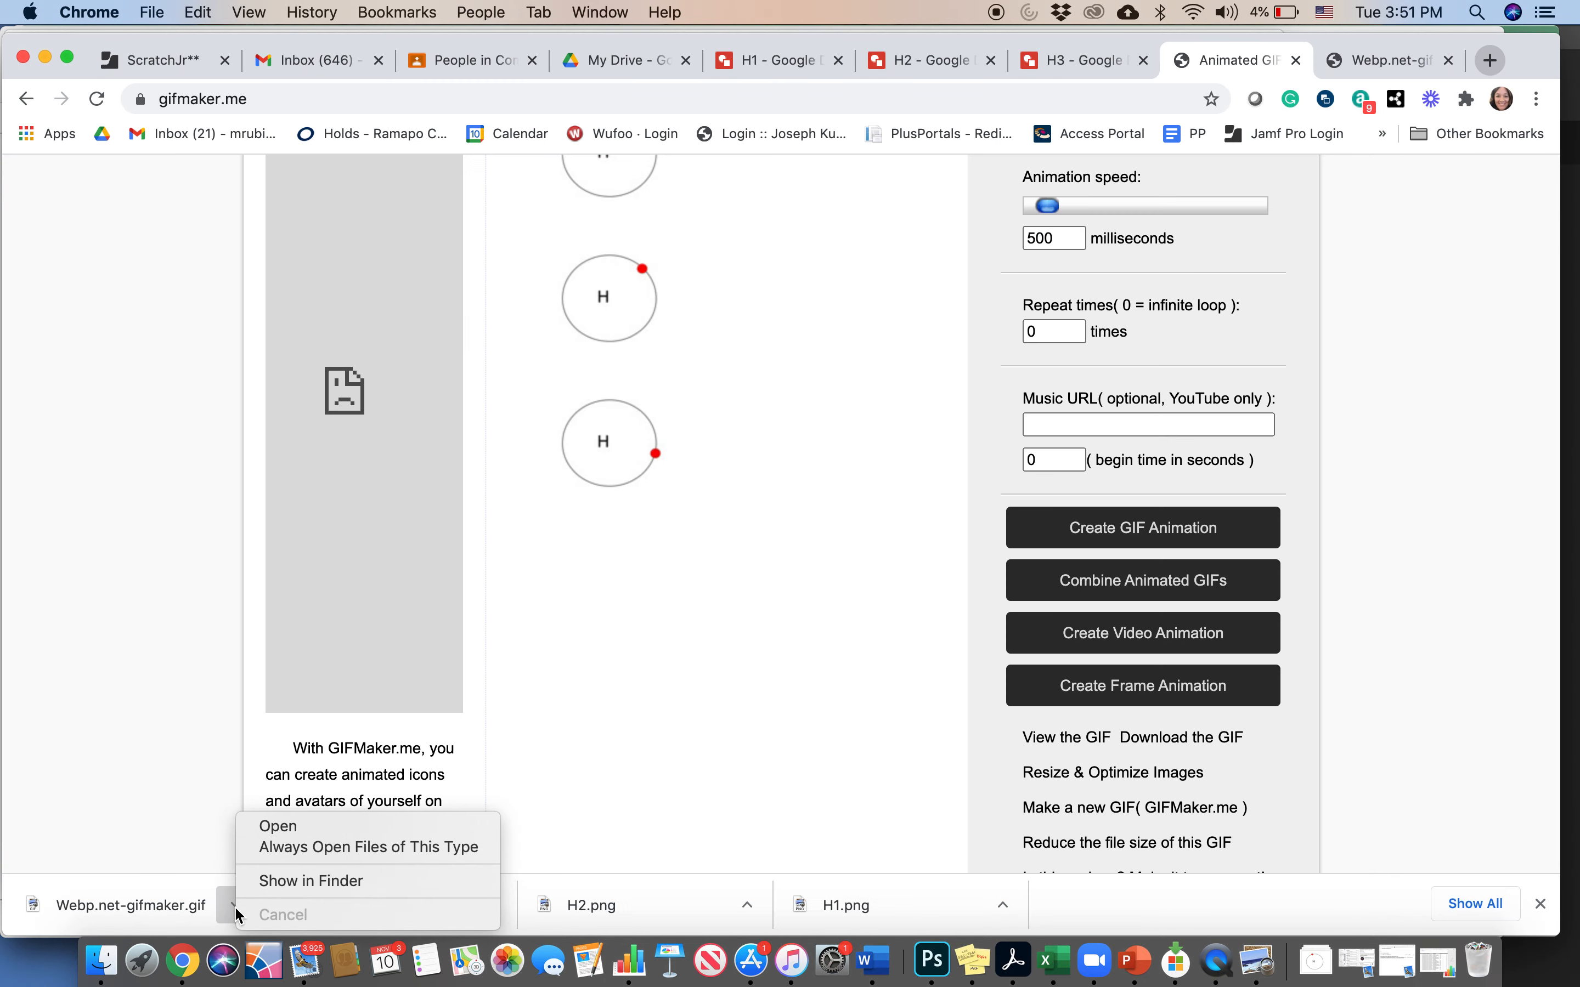
pyautogui.click(256, 885)
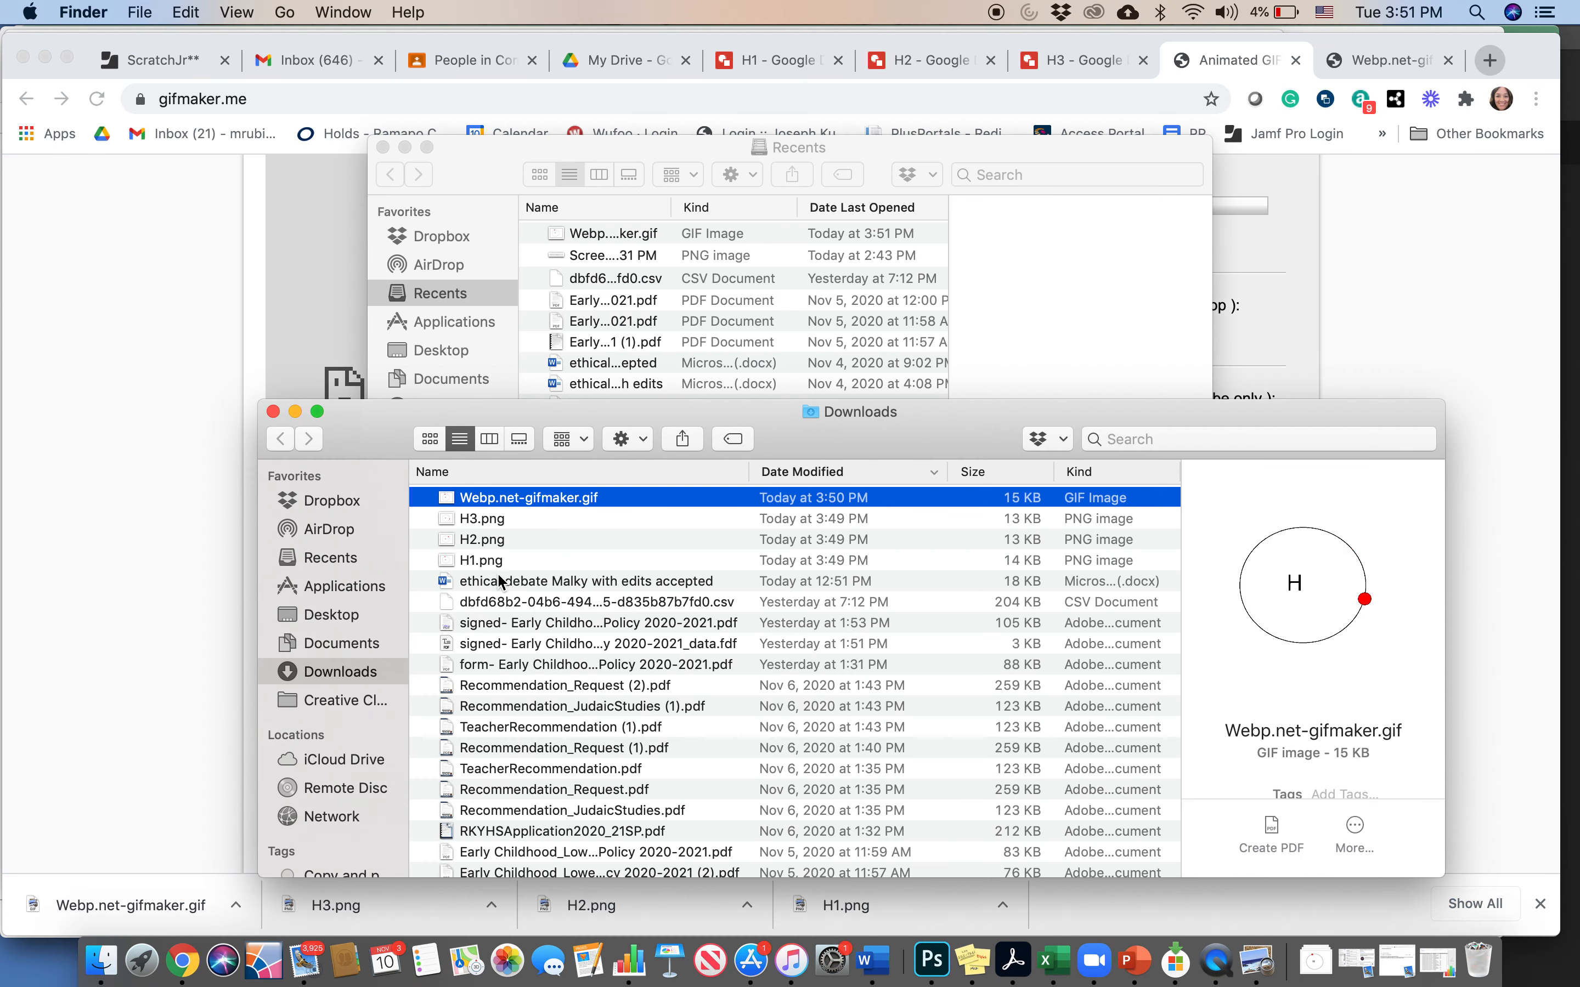
pyautogui.rightClick(561, 500)
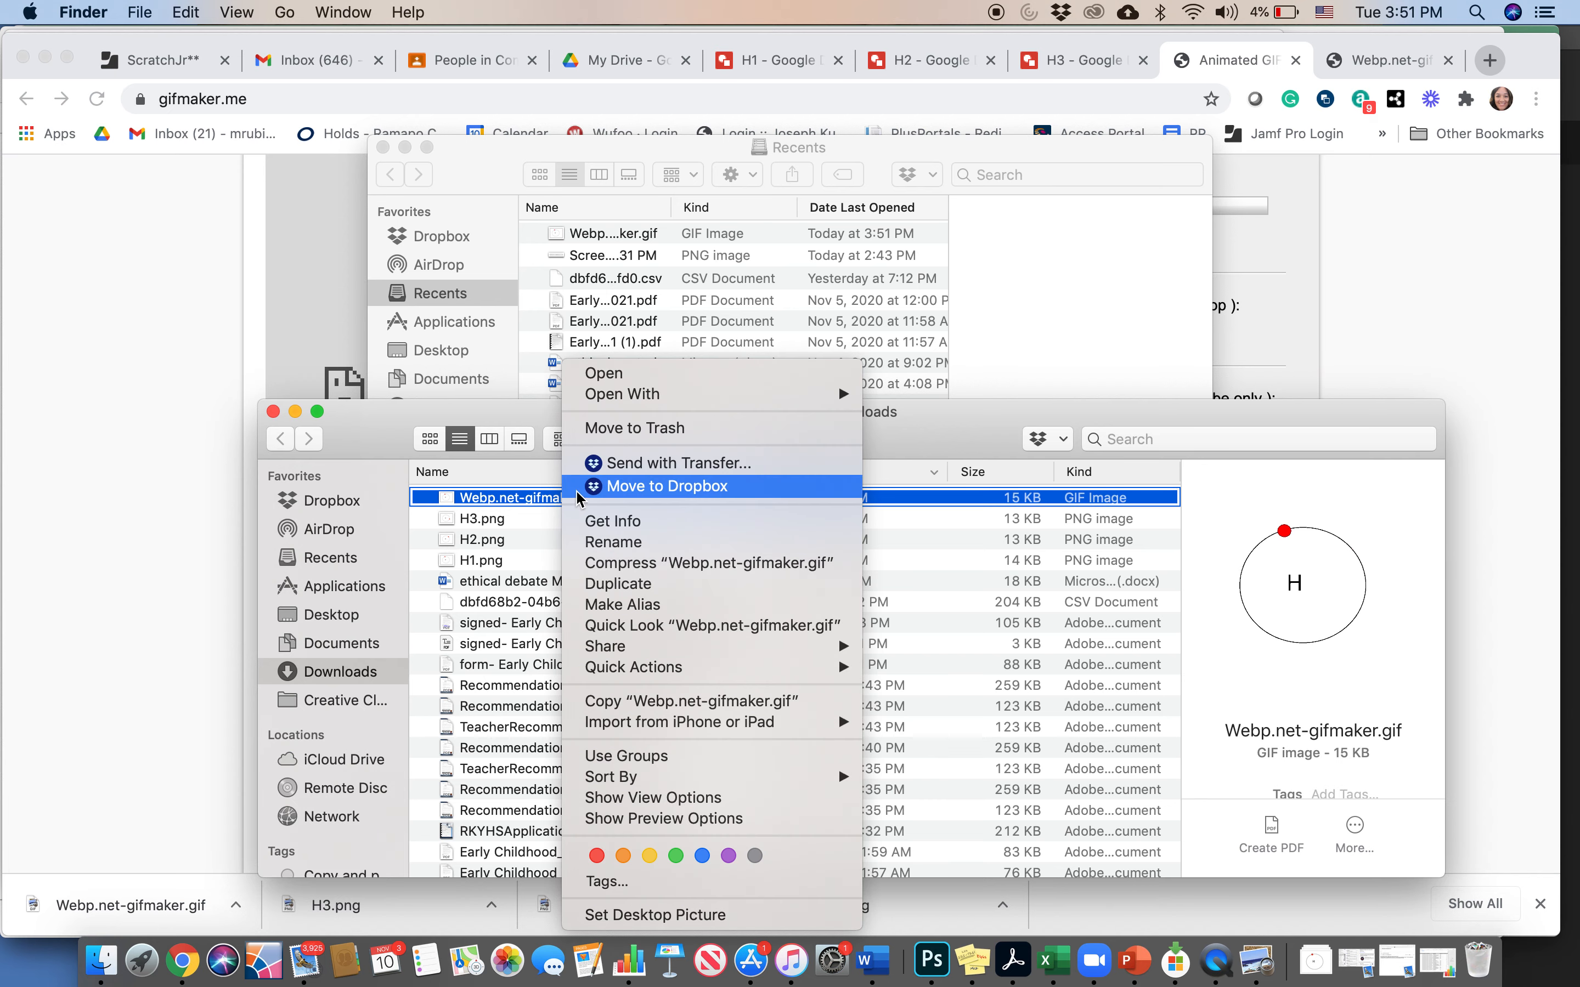
pyautogui.moveTo(821, 399)
pyautogui.click(943, 523)
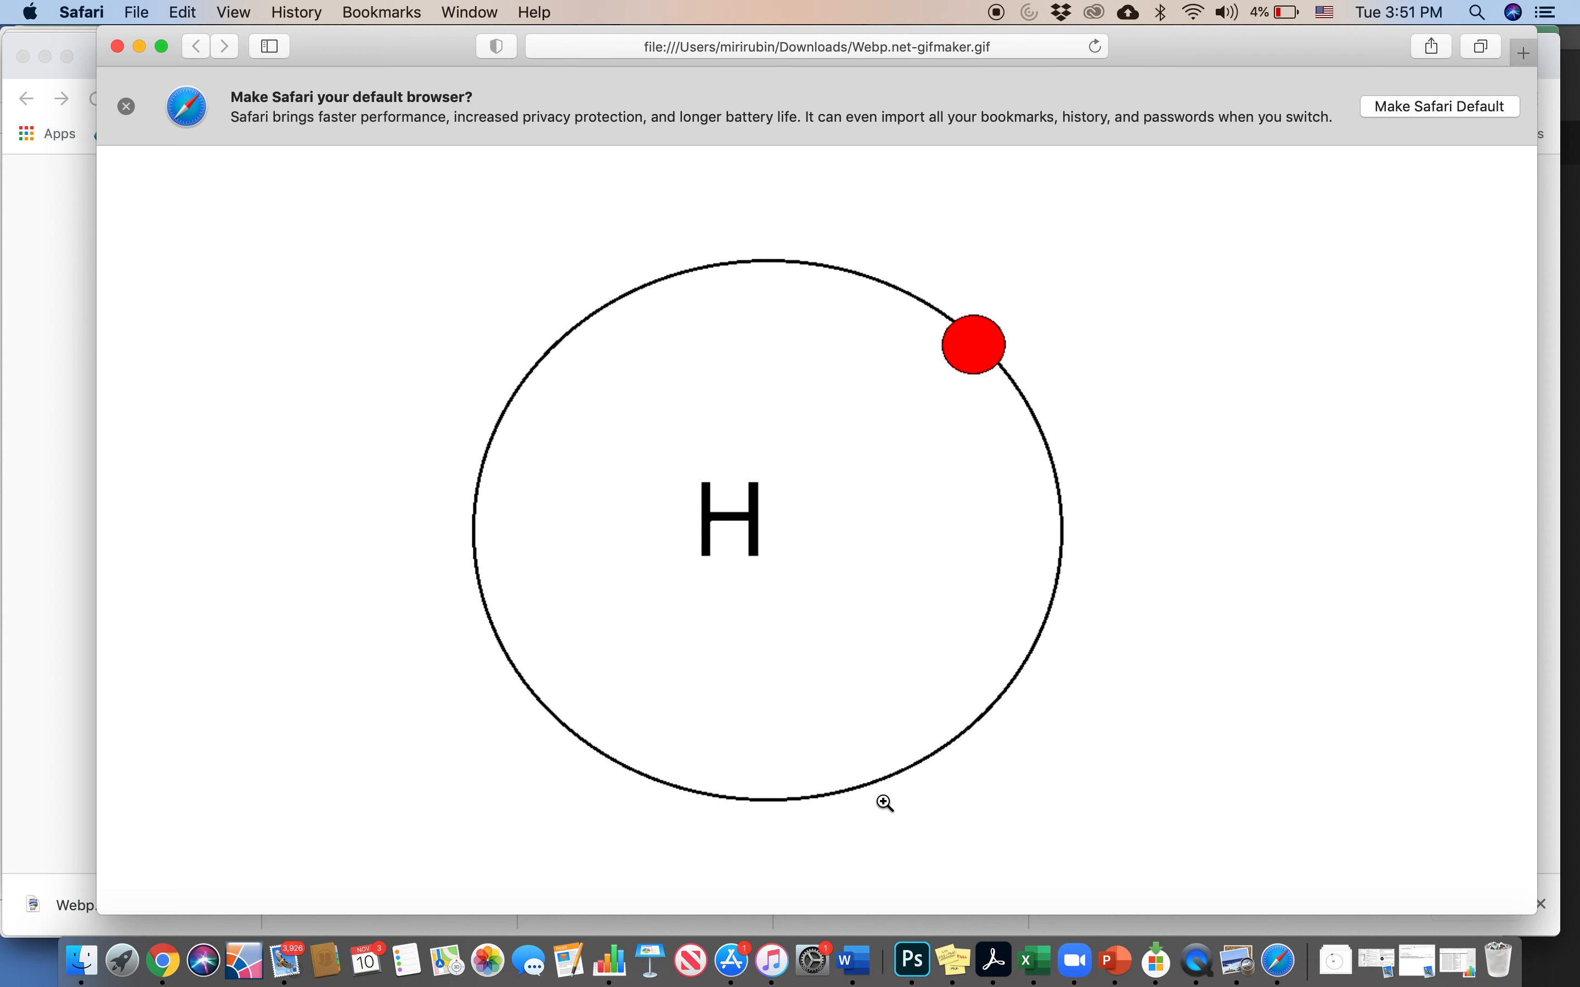
# - Switch back to Chrome's GIFMaker.me page and show the downloaded Webp.net-gifmaker.gif in its Finder folder
pyautogui.click(75, 921)
pyautogui.click(236, 906)
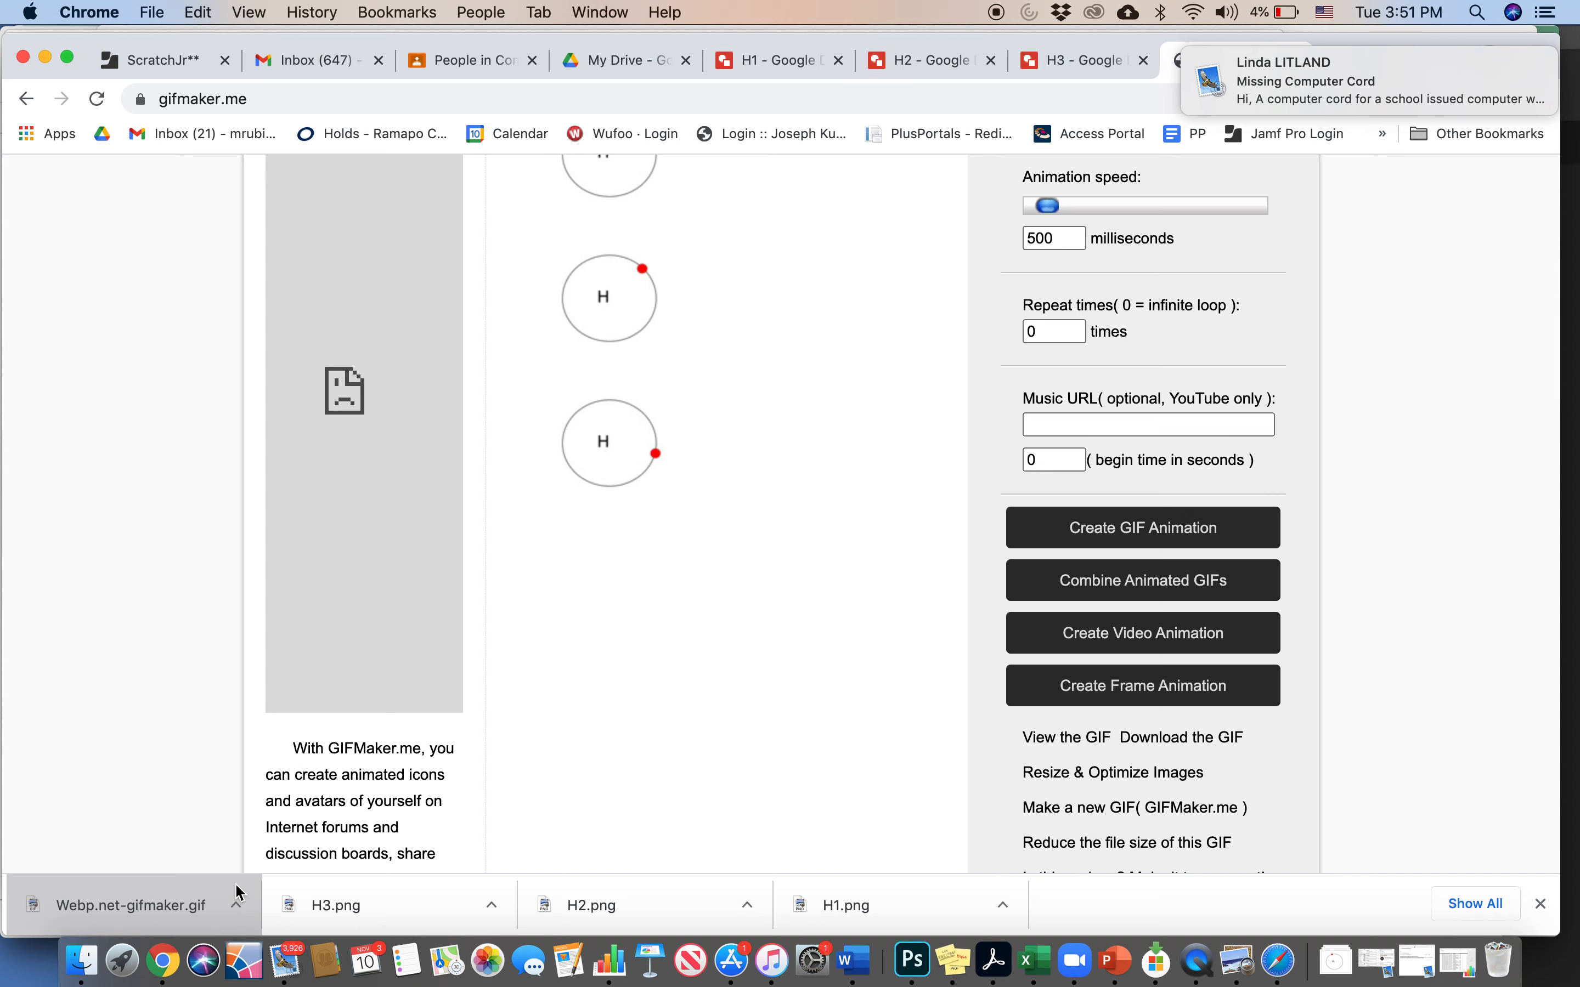
pyautogui.click(236, 905)
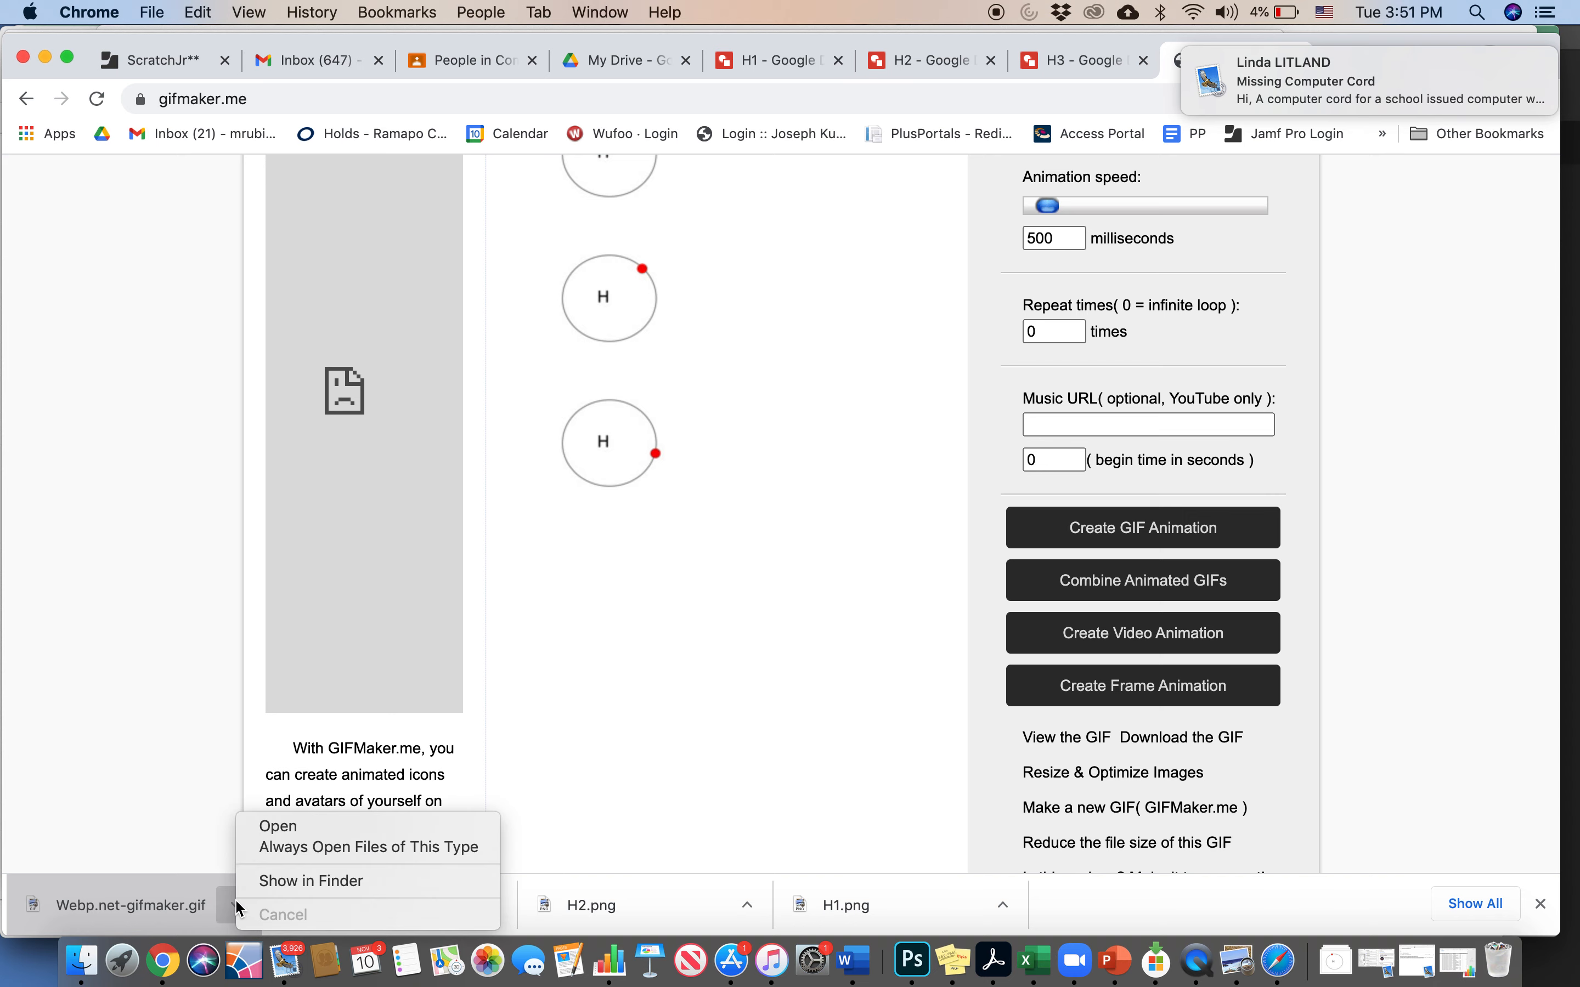
pyautogui.click(255, 882)
# - Rename Webp.net-gifmaker.gif in Downloads as "animated H Element.gif" and preview the renamed file with Quick Look
pyautogui.click(519, 498)
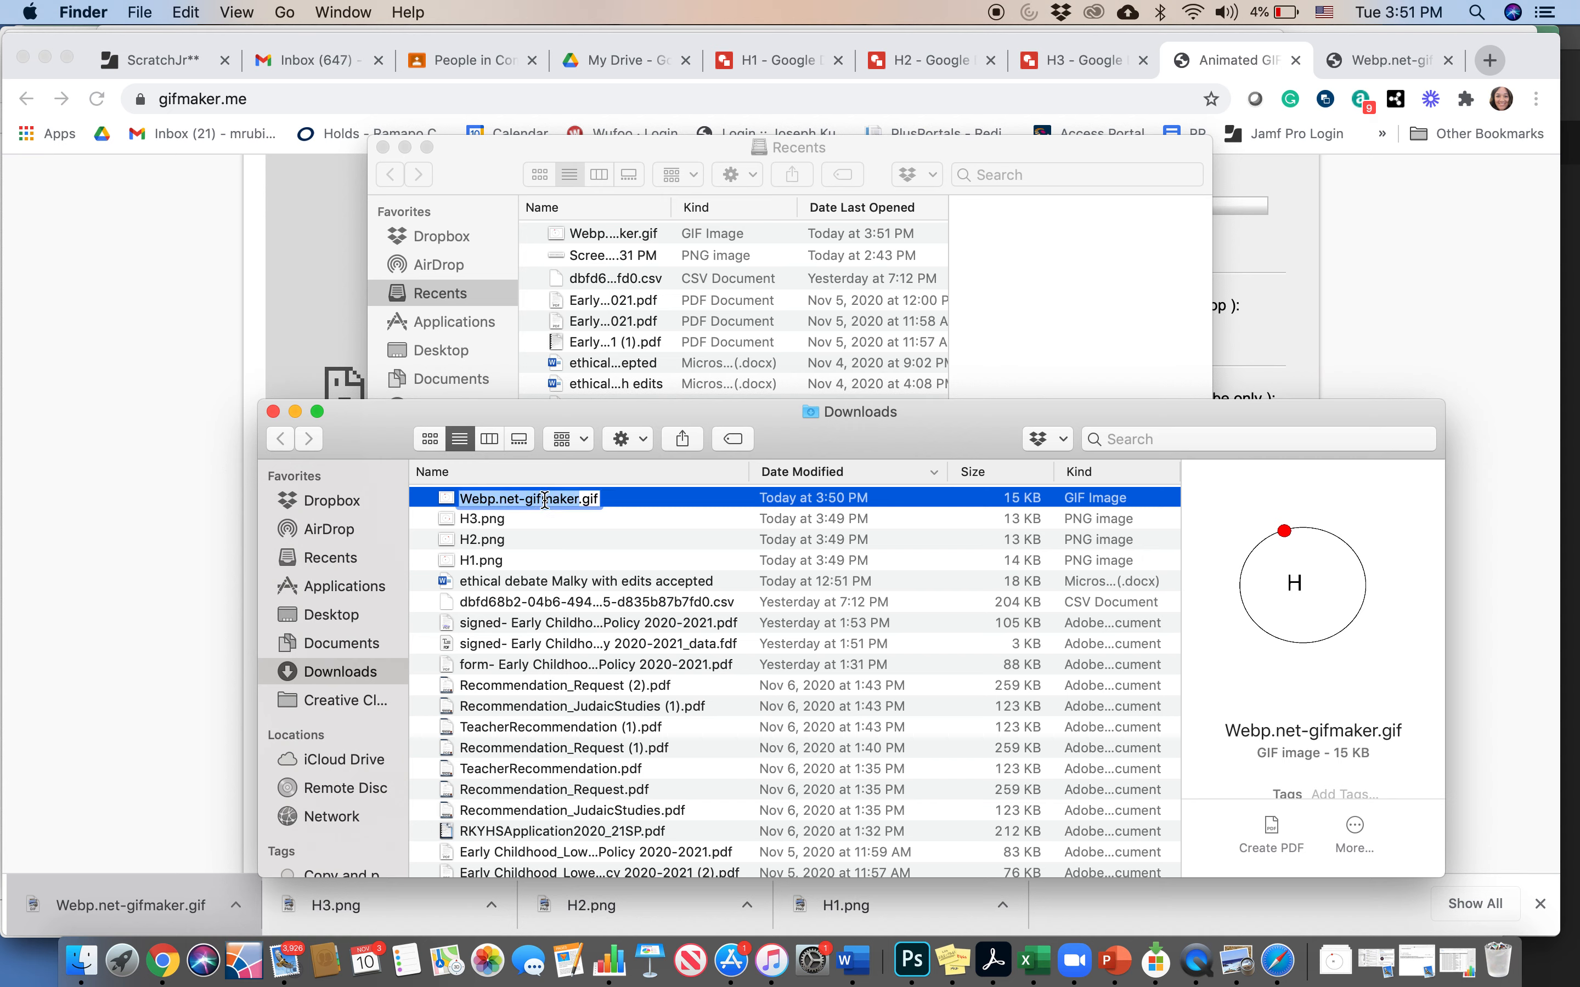
pyautogui.write('animated ')
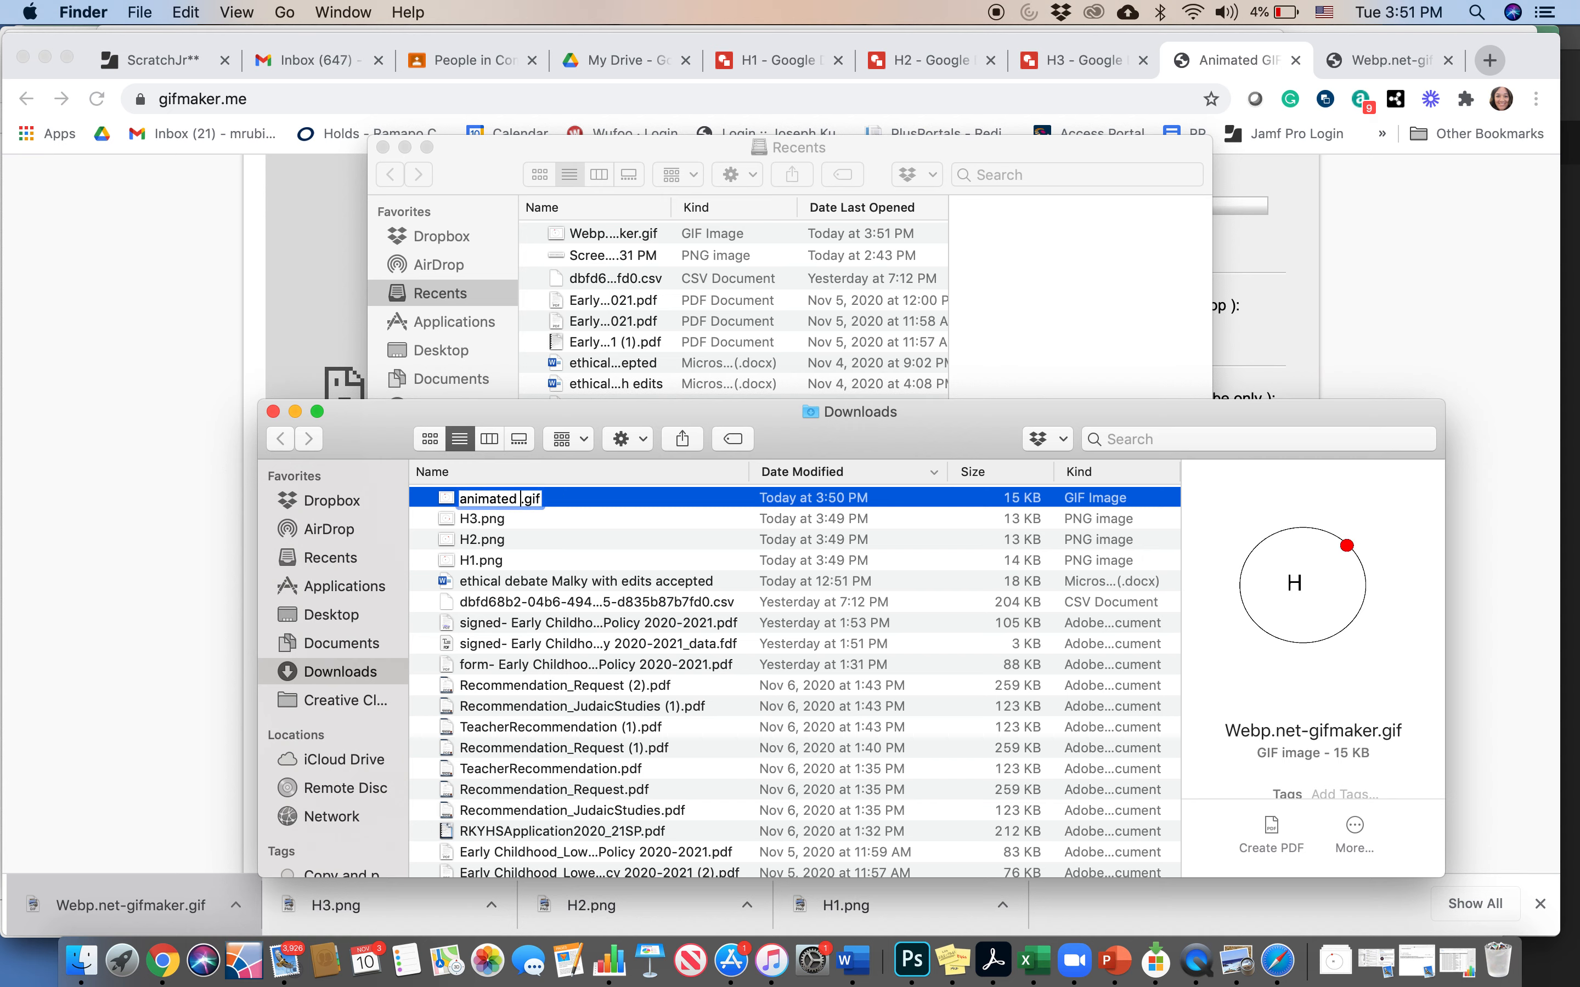
pyautogui.write('H Elel')
pyautogui.press('BackSpace')
pyautogui.write('ment')
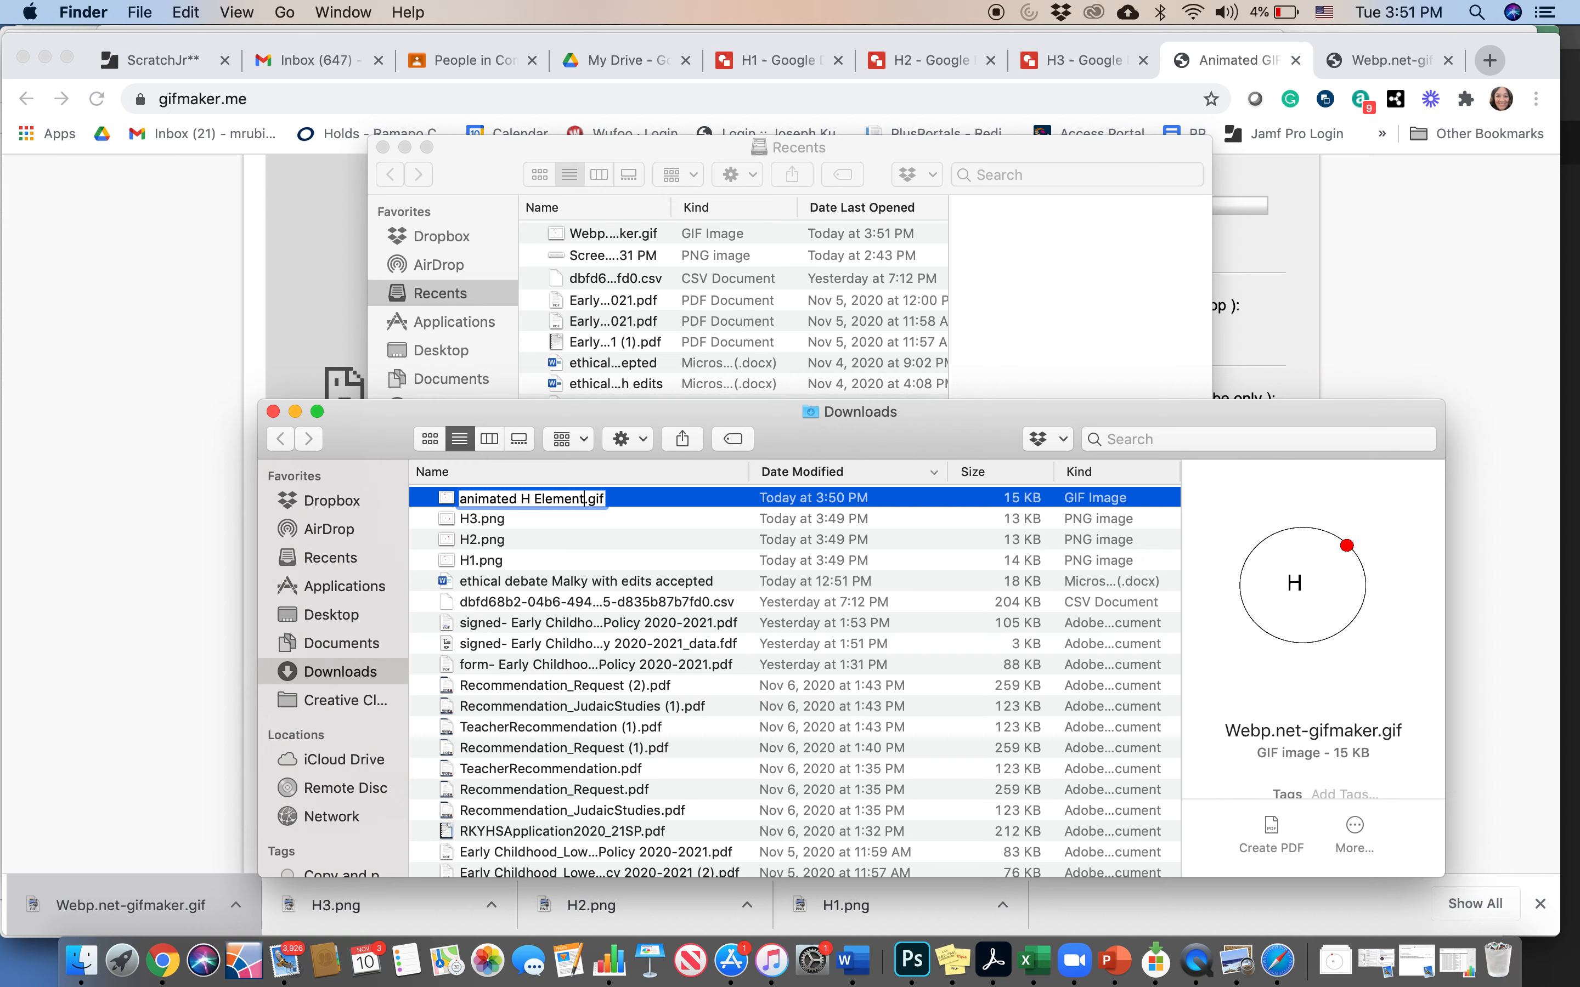
pyautogui.press('Return')
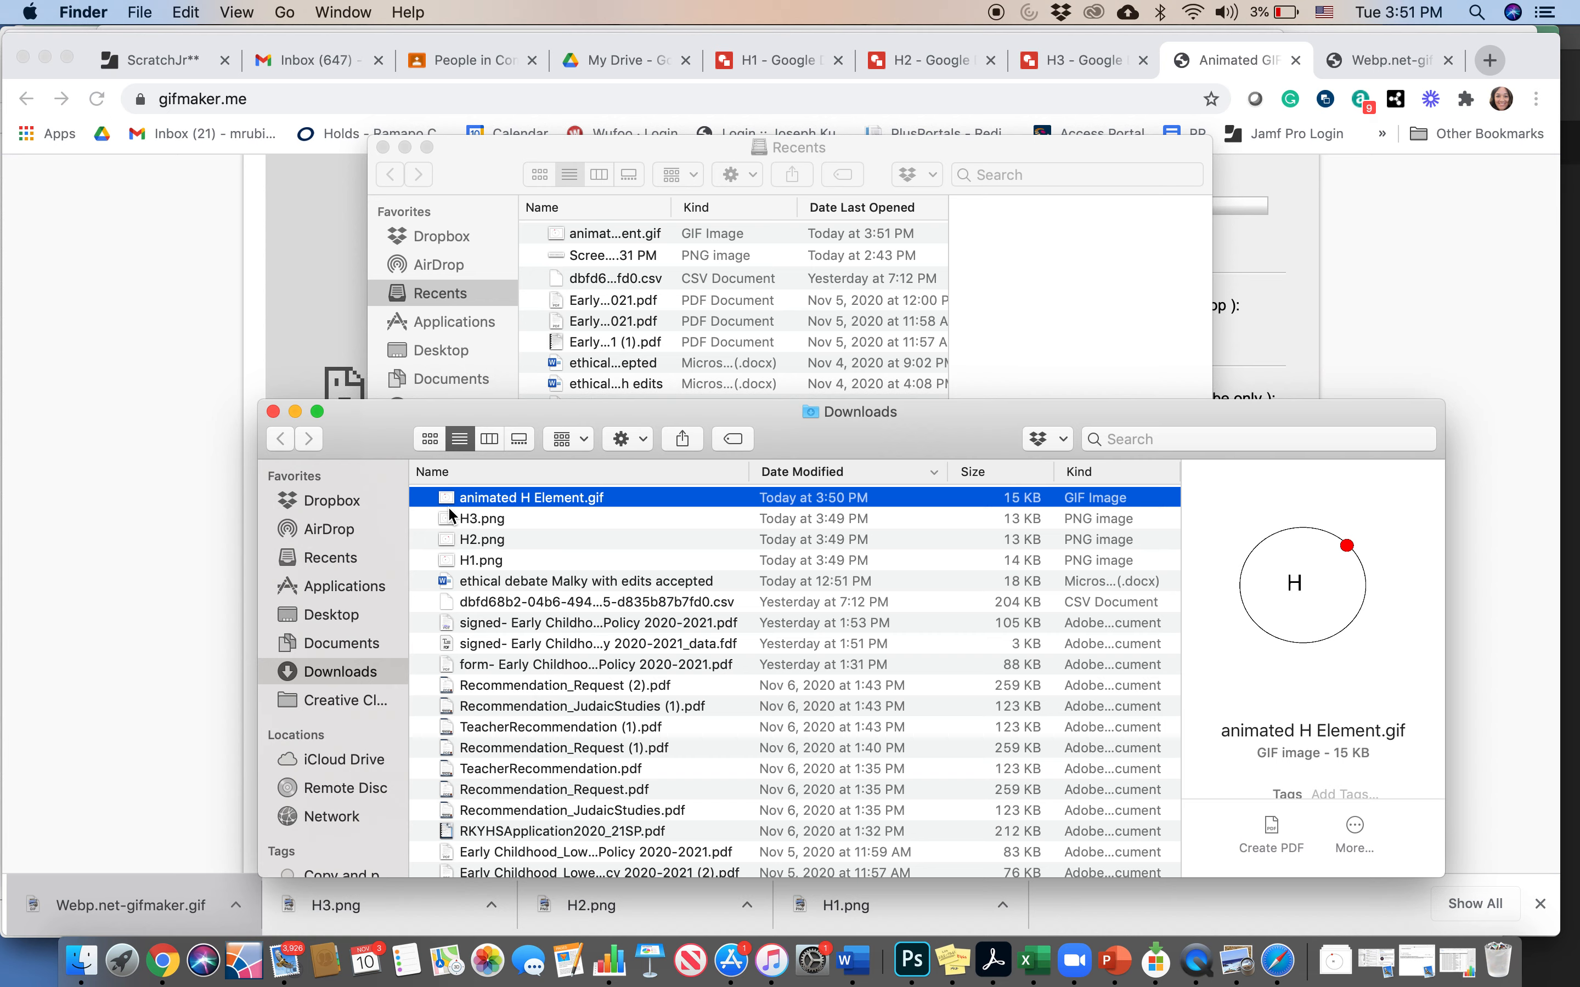
pyautogui.press('space')
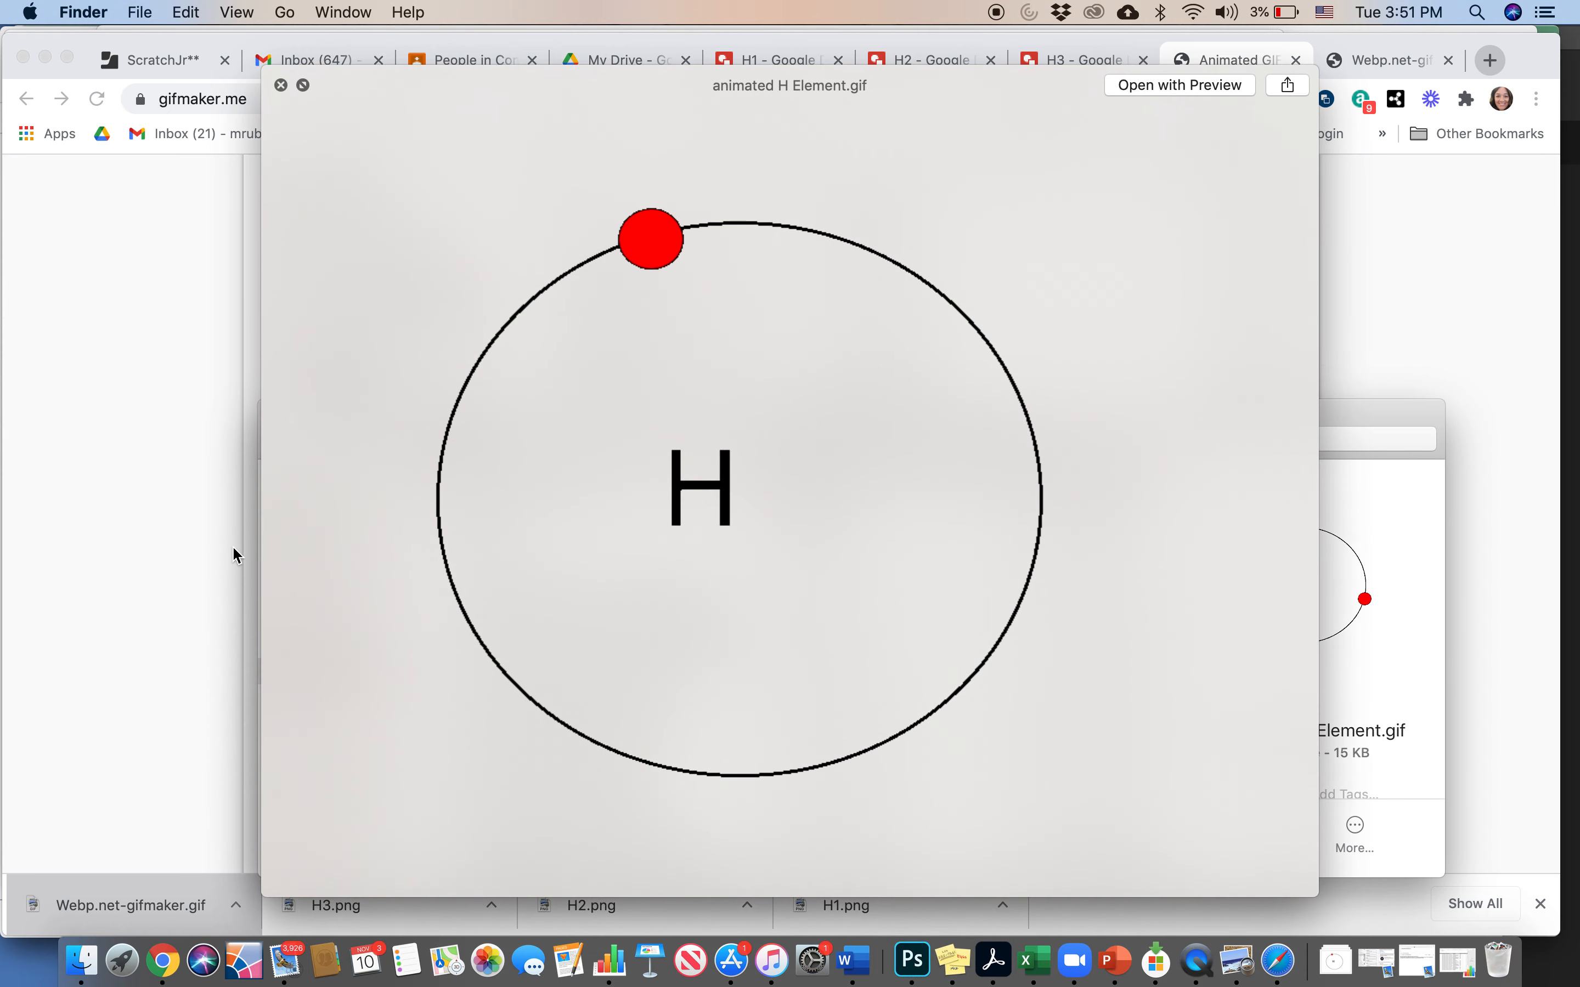